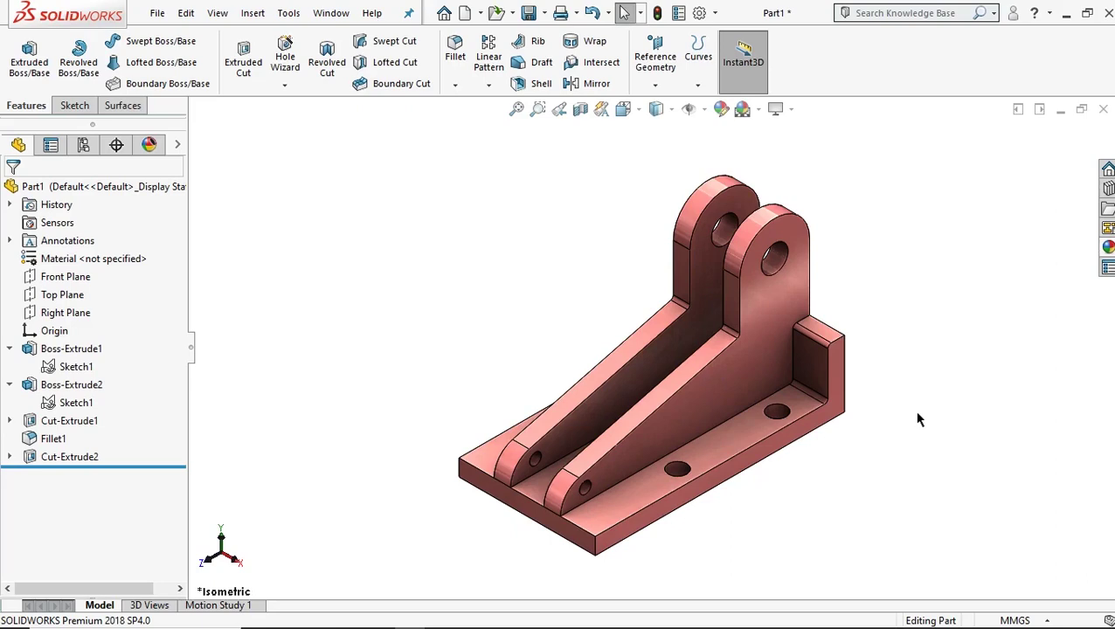
Step: Orbit the finished red bracket to inspect its sides and base, returning to isometric view
mouse_move(852, 479)
middle_mouse_down()
mouse_move(642, 448)
mouse_move(508, 500)
mouse_move(399, 498)
mouse_move(432, 519)
mouse_move(398, 473)
mouse_move(418, 505)
middle_mouse_up()
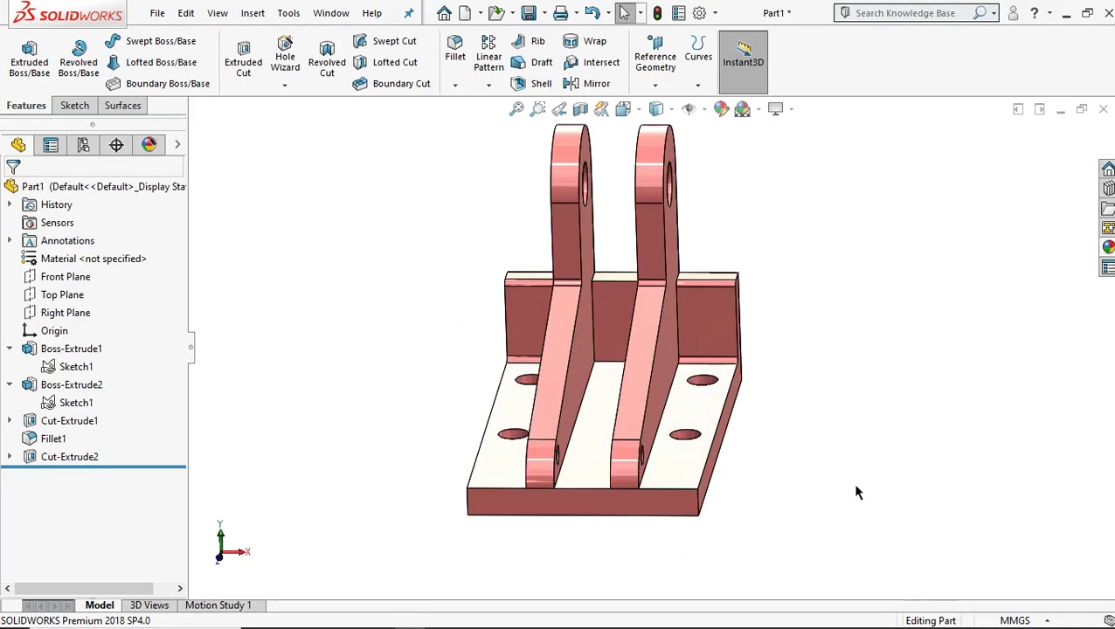
left_click(856, 489)
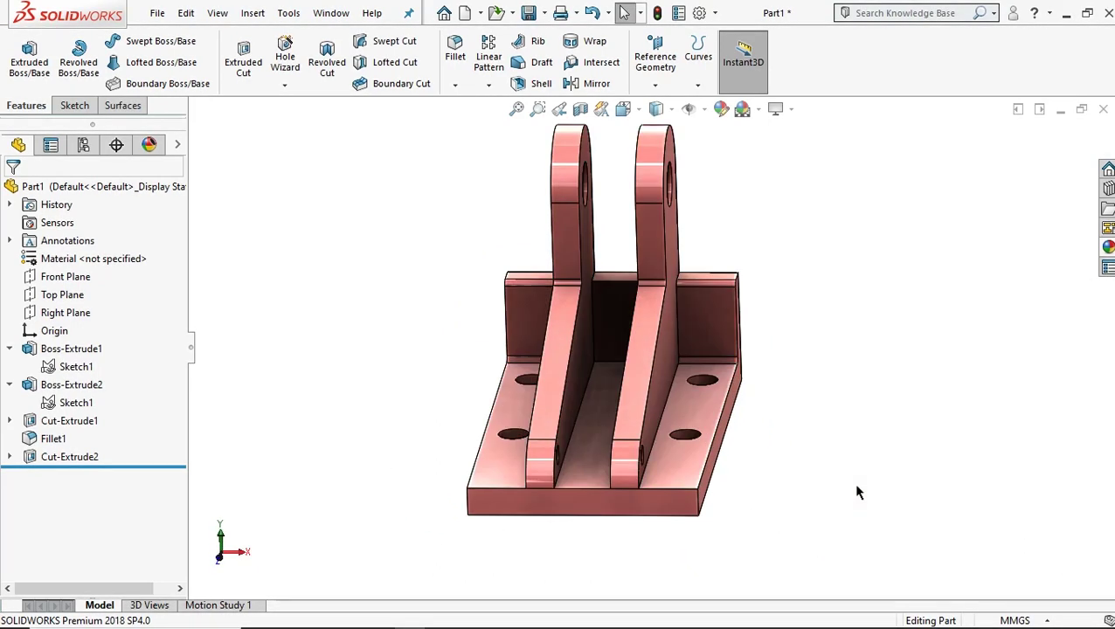
key("ctrl+7")
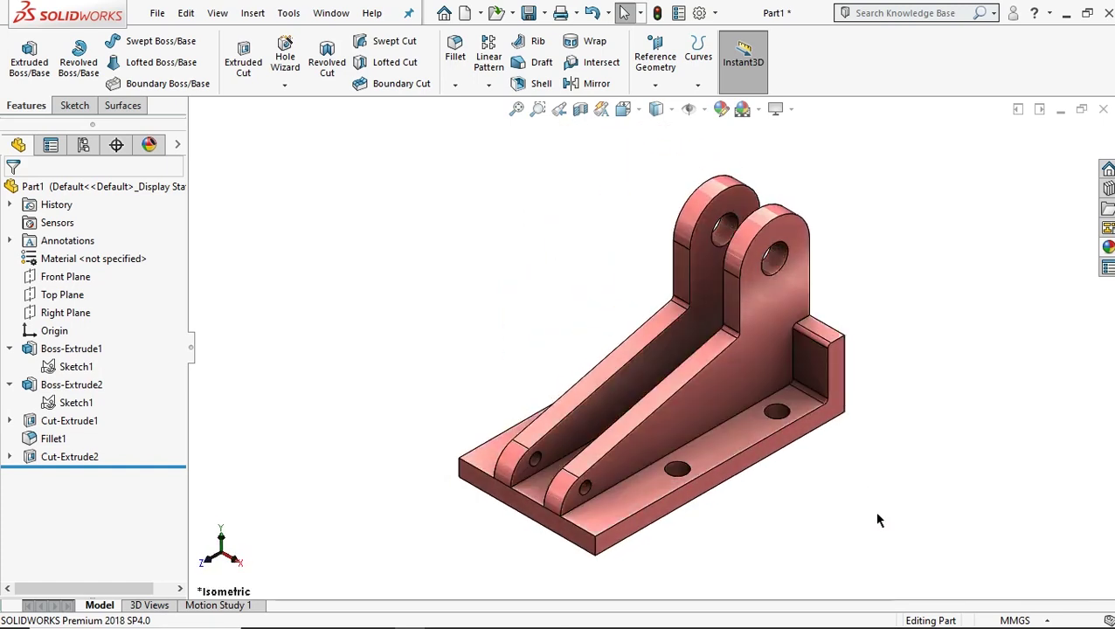
middle_click_drag(860, 501, 784, 500)
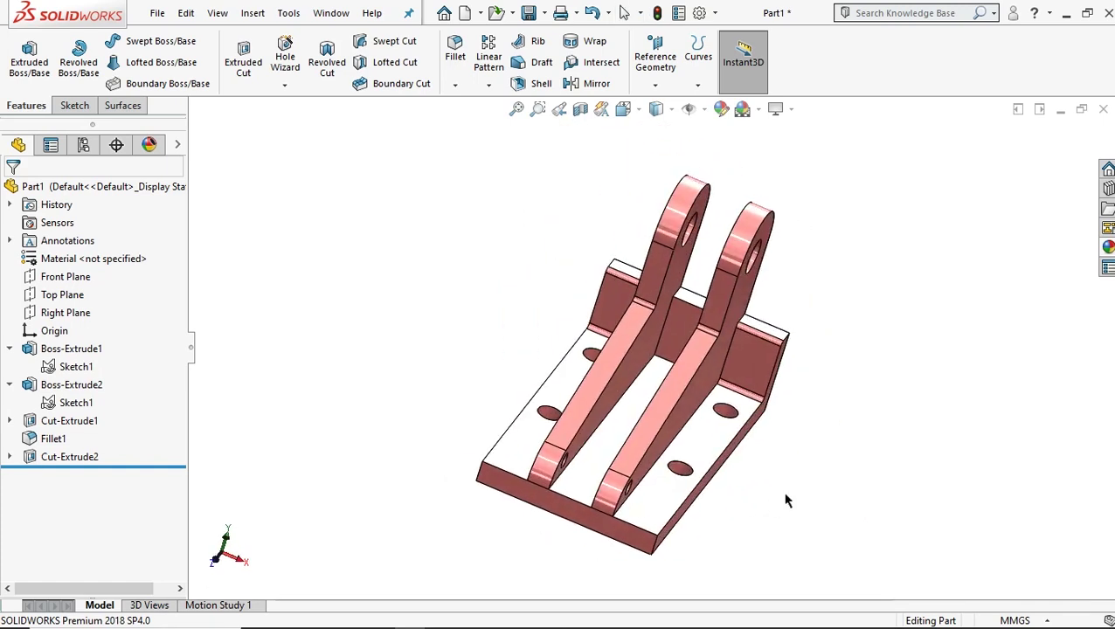
key("ctrl+7")
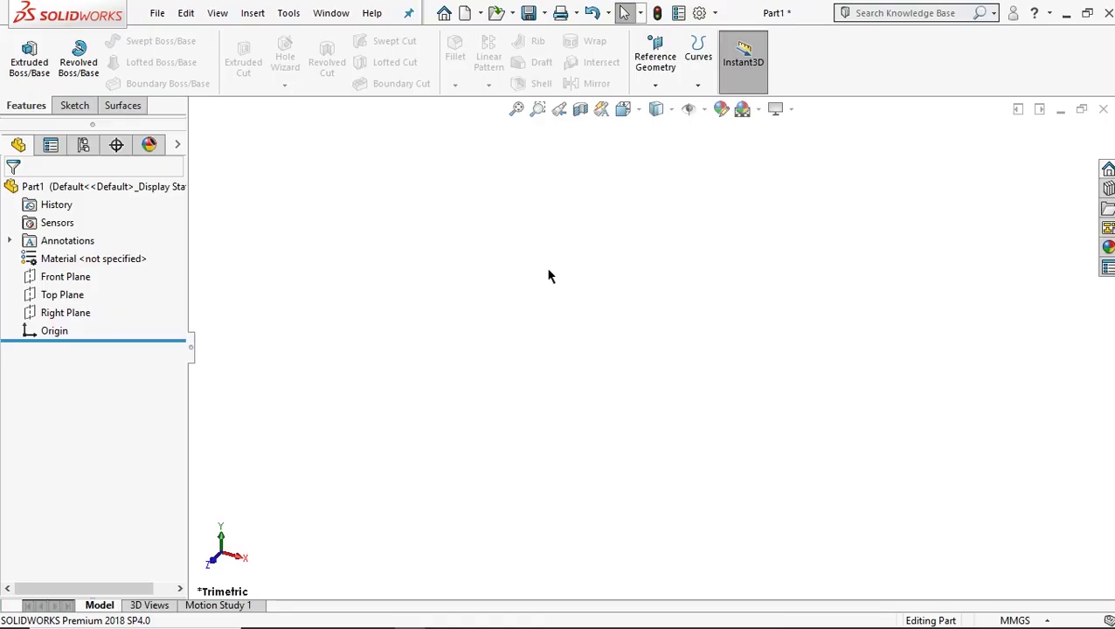
Step: Start a sketch on the Right Plane with a circle centred on the origin
left_click(63, 317)
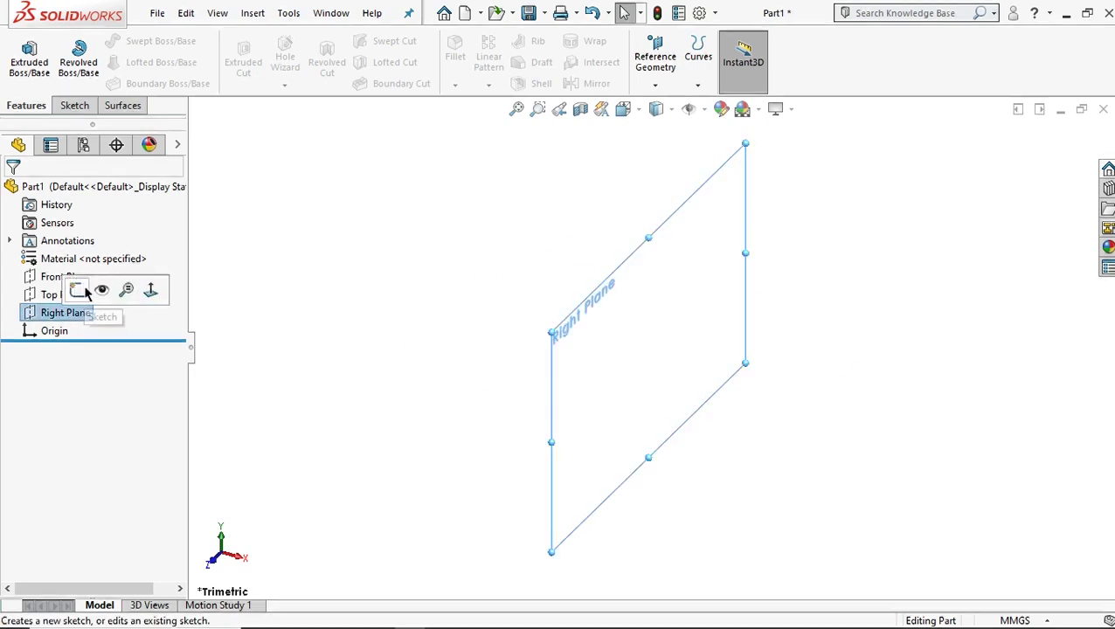
left_click(77, 290)
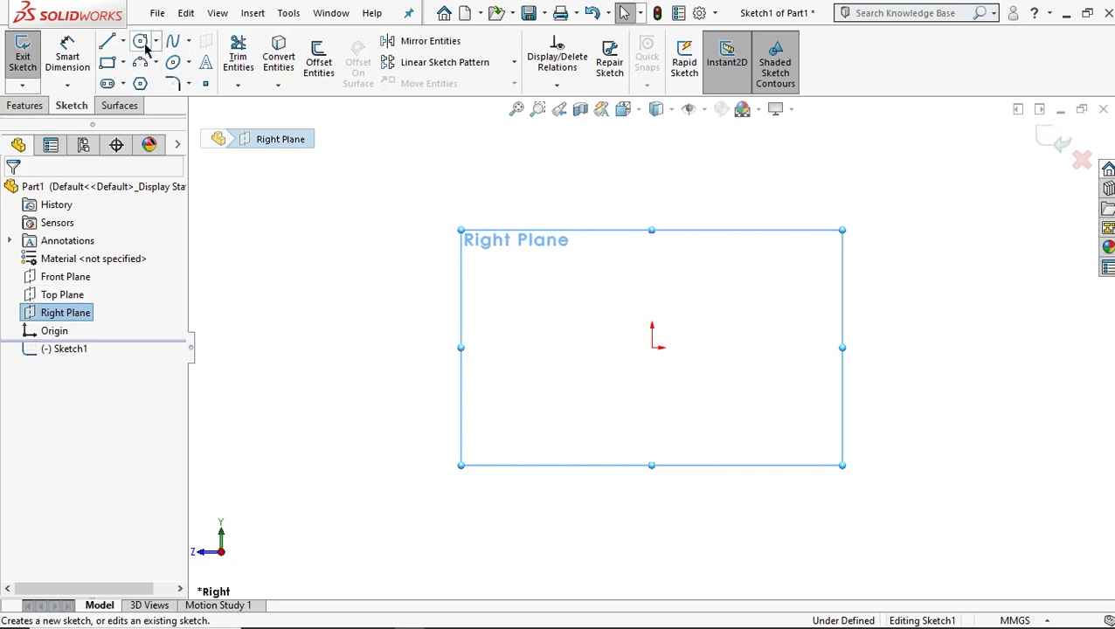
left_click(140, 43)
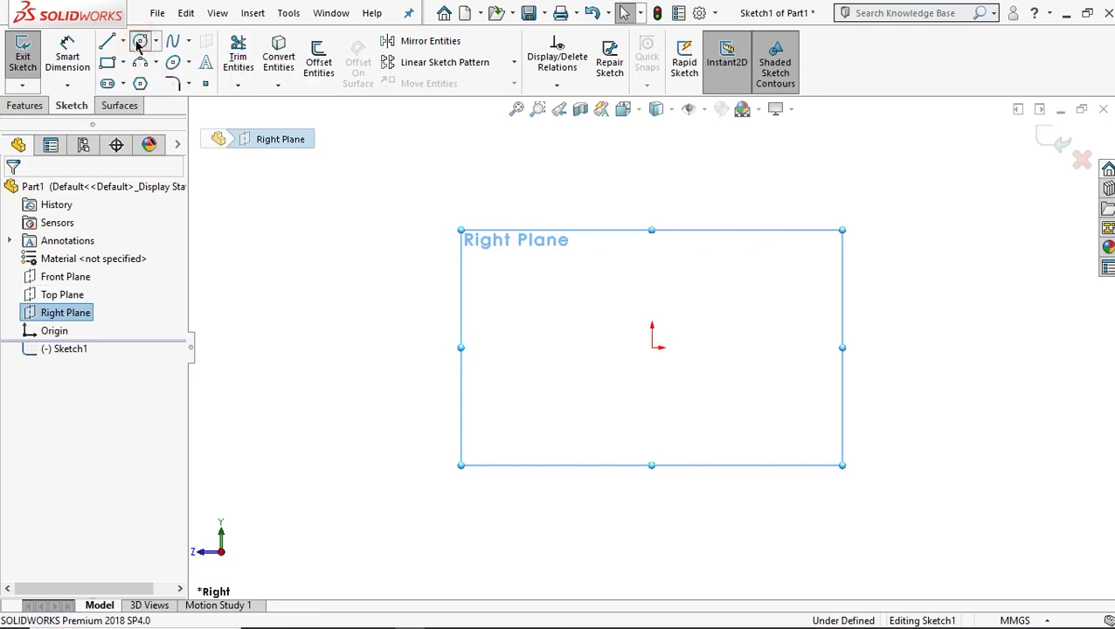
left_click(652, 347)
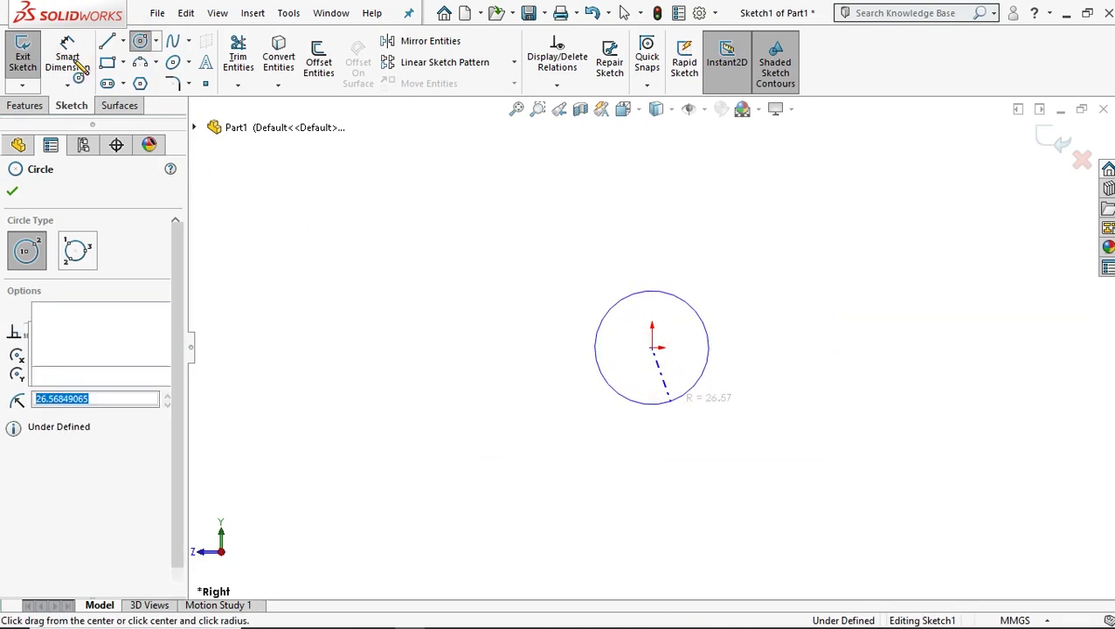
key("Escape")
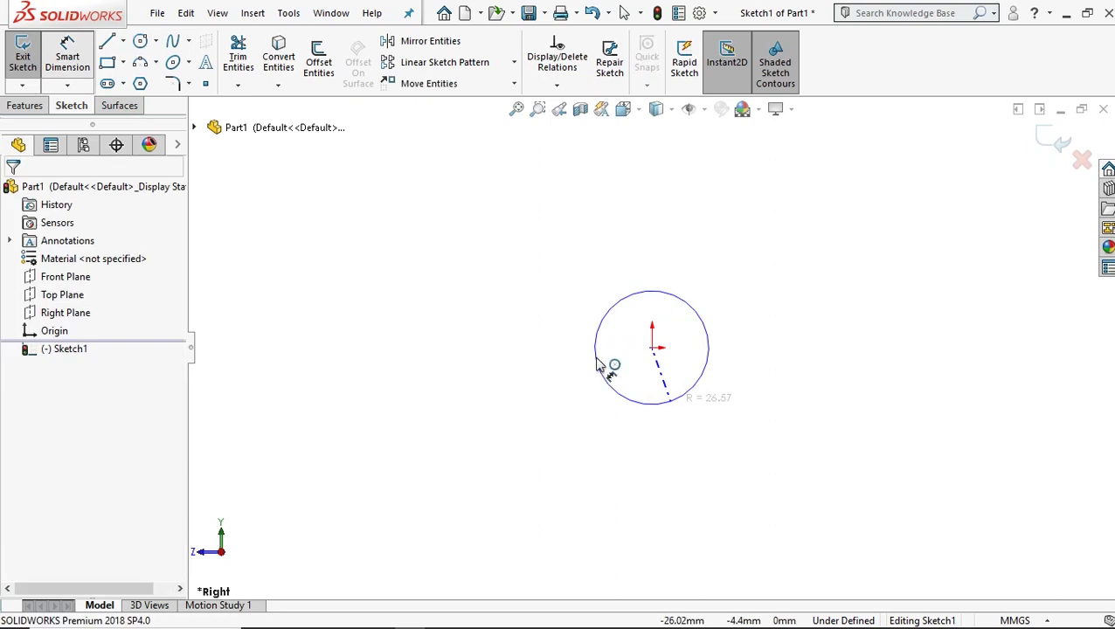
Step: Dimension the circle's diameter to 16 mm
left_click(599, 365)
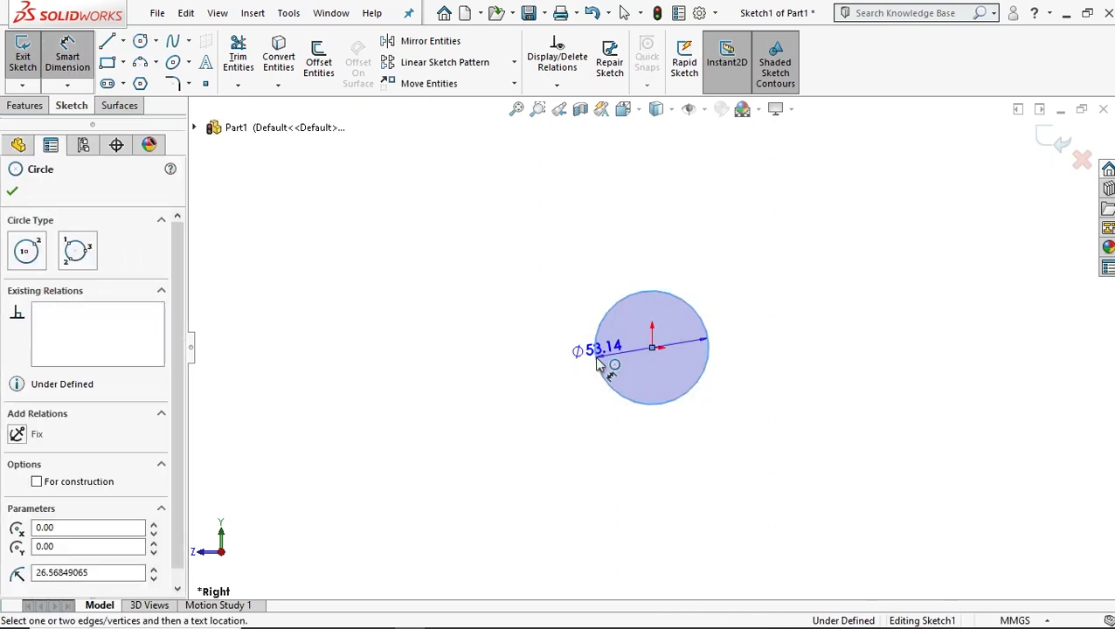
left_click(629, 254)
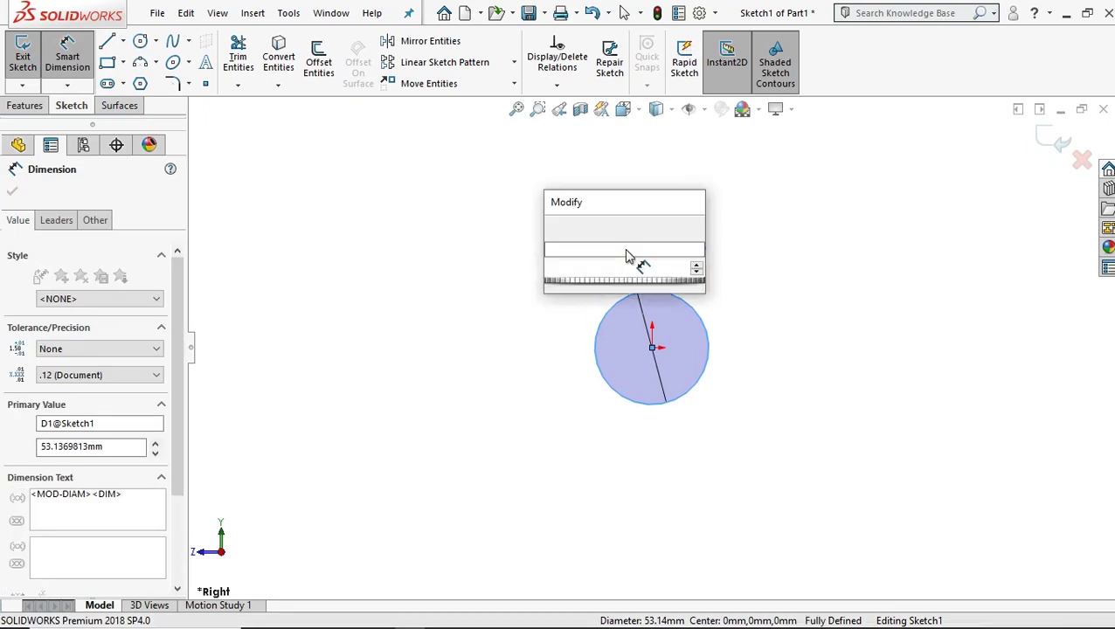
type("16")
key("Return")
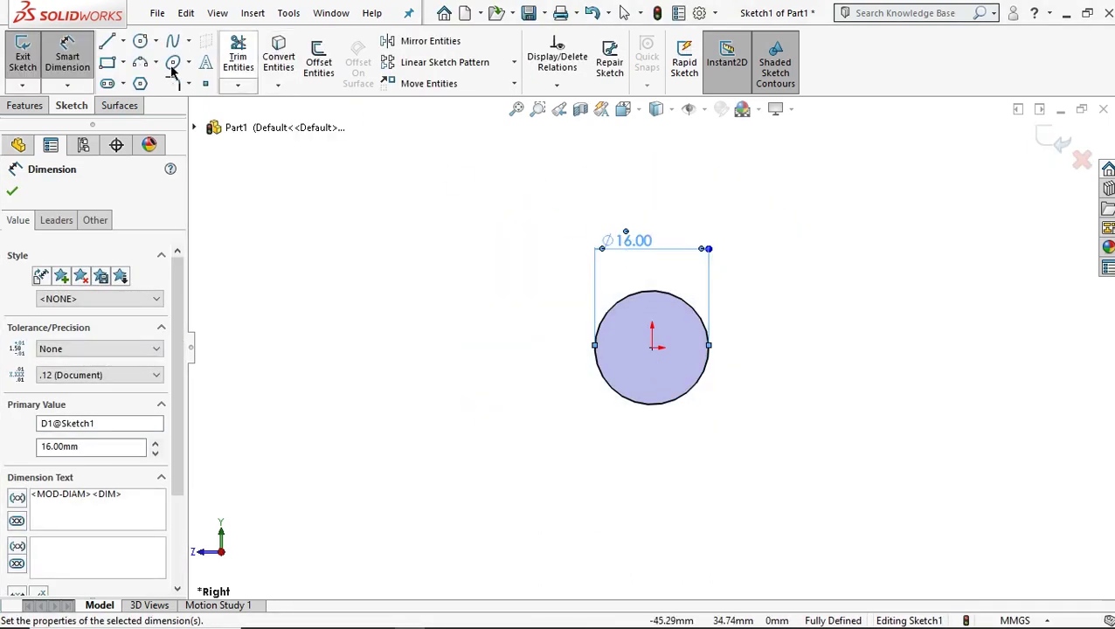
left_click(139, 41)
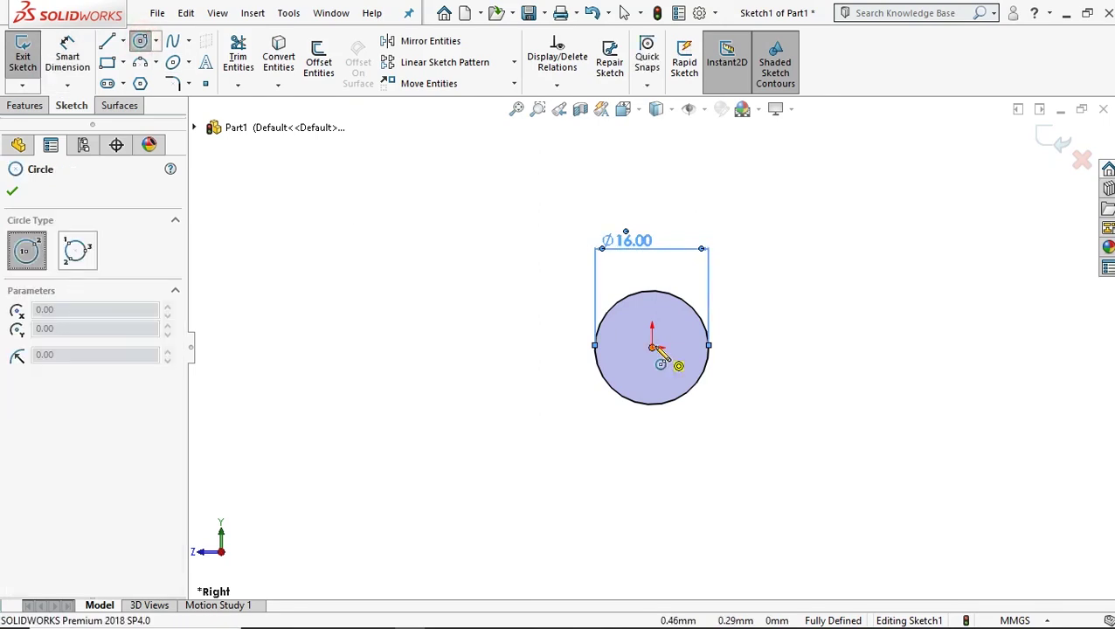
Step: Draw a larger circle centred on the origin and reopen Sketch1 for editing
left_click_drag(657, 349, 693, 430)
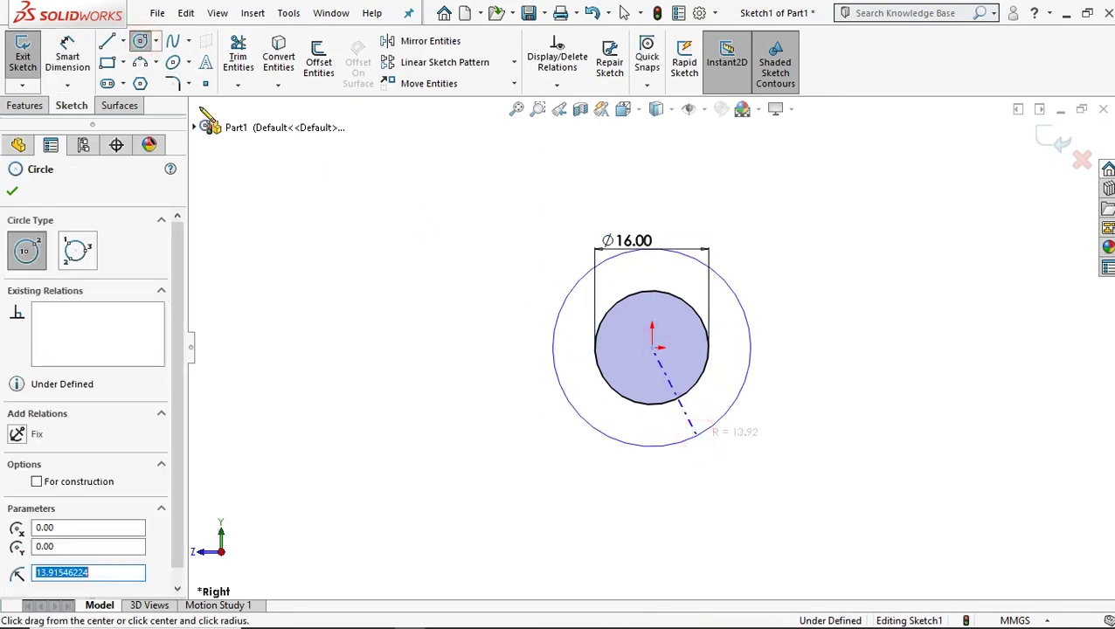
left_click(693, 430)
left_click(39, 53)
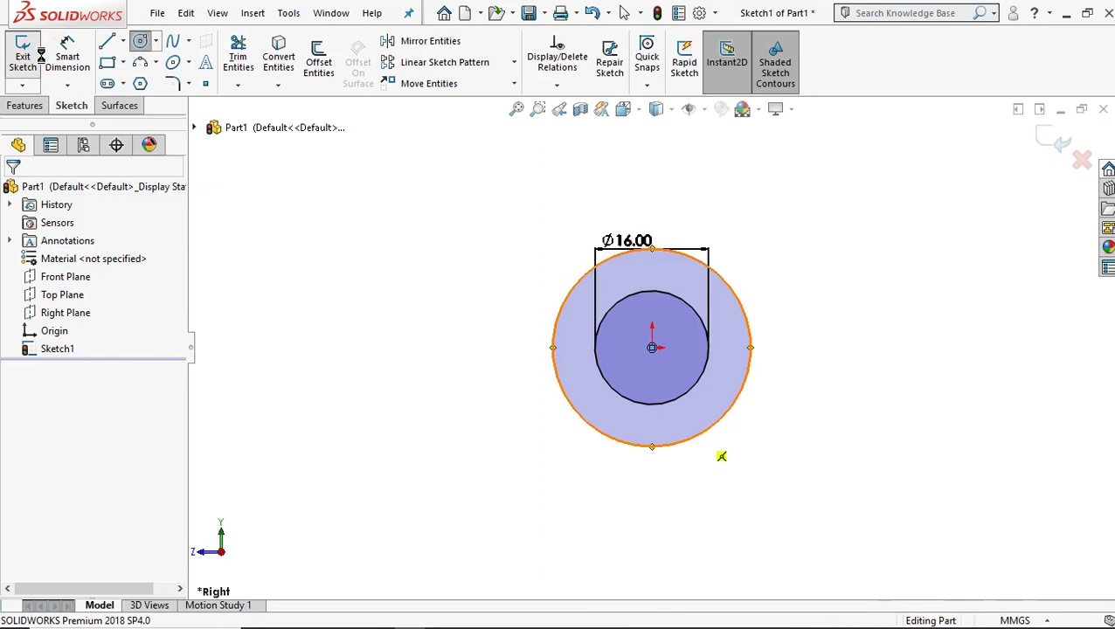
right_click(81, 349)
left_click(103, 276)
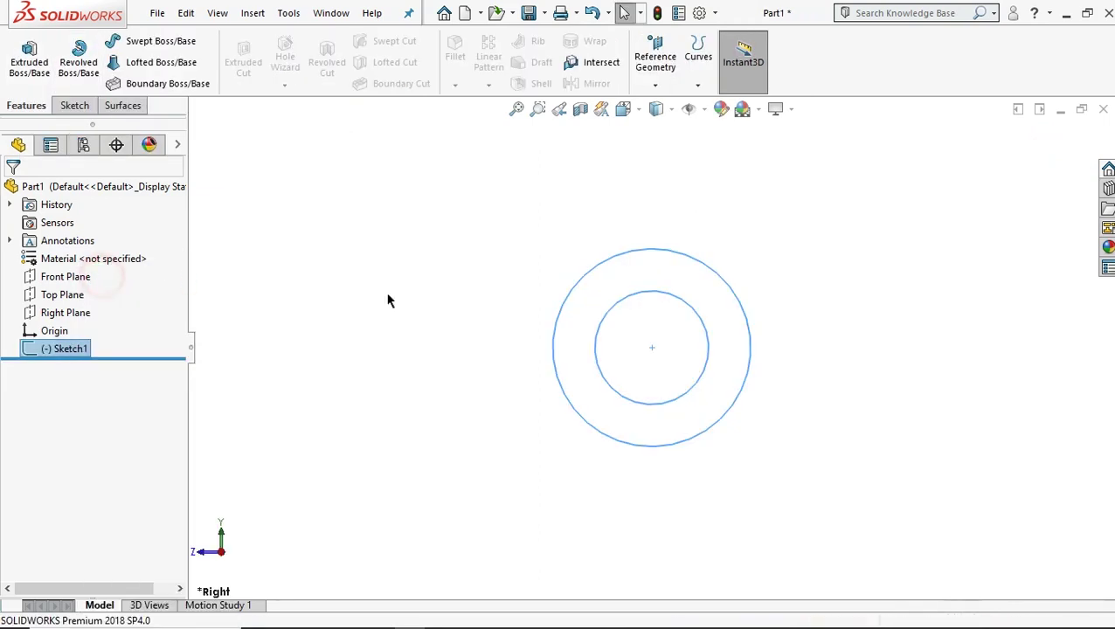
Step: Dimension the outer circle's diameter to 42 mm
left_click(83, 55)
left_click(568, 297)
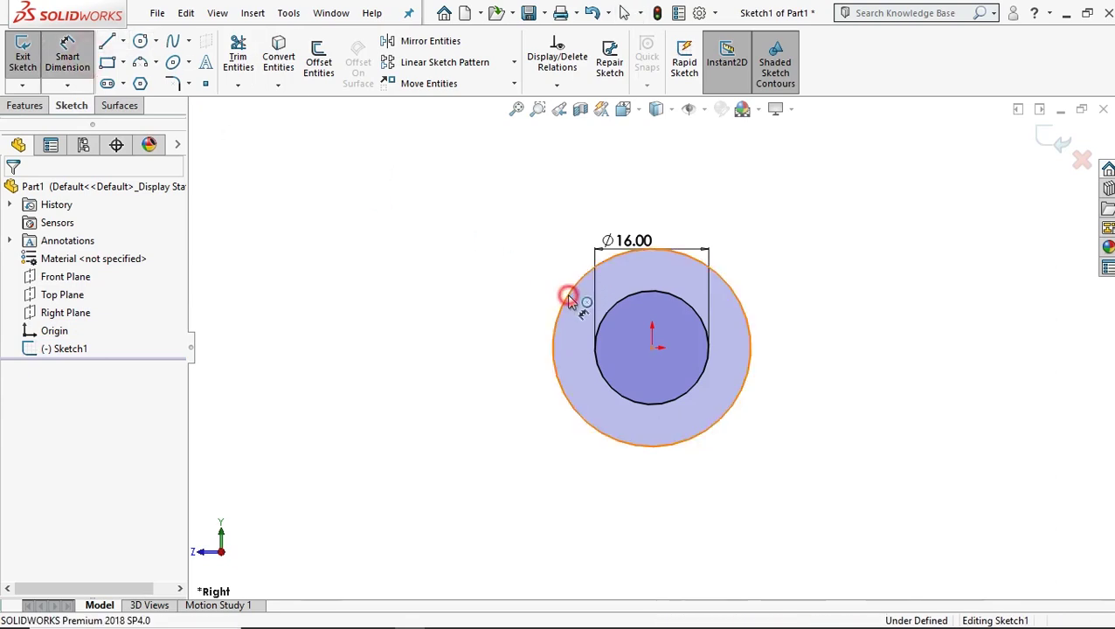
left_click(652, 488)
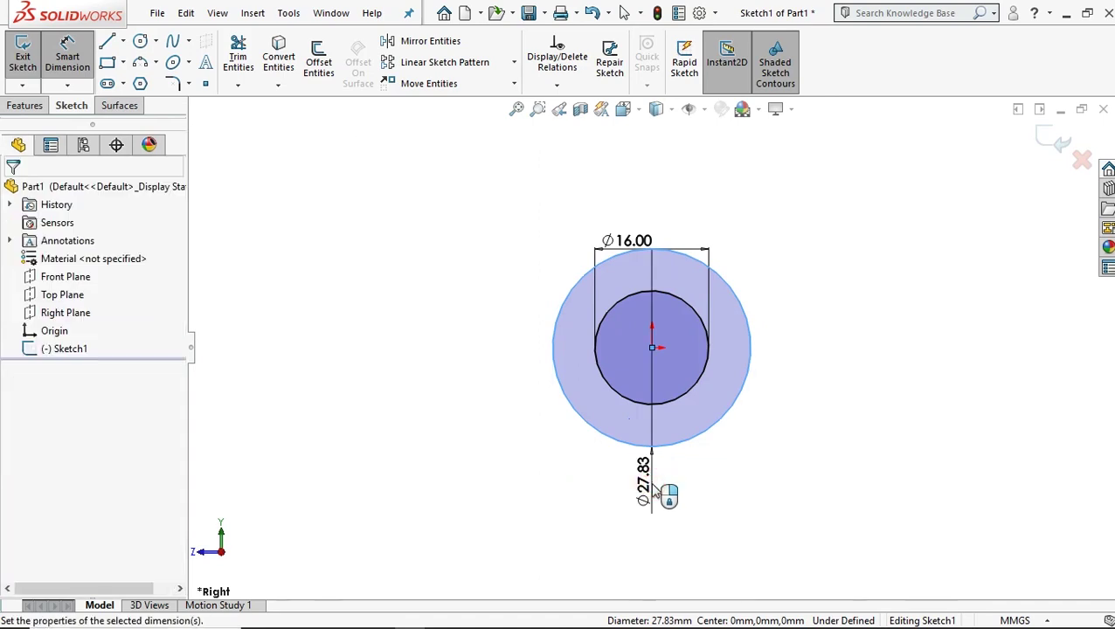
type("42")
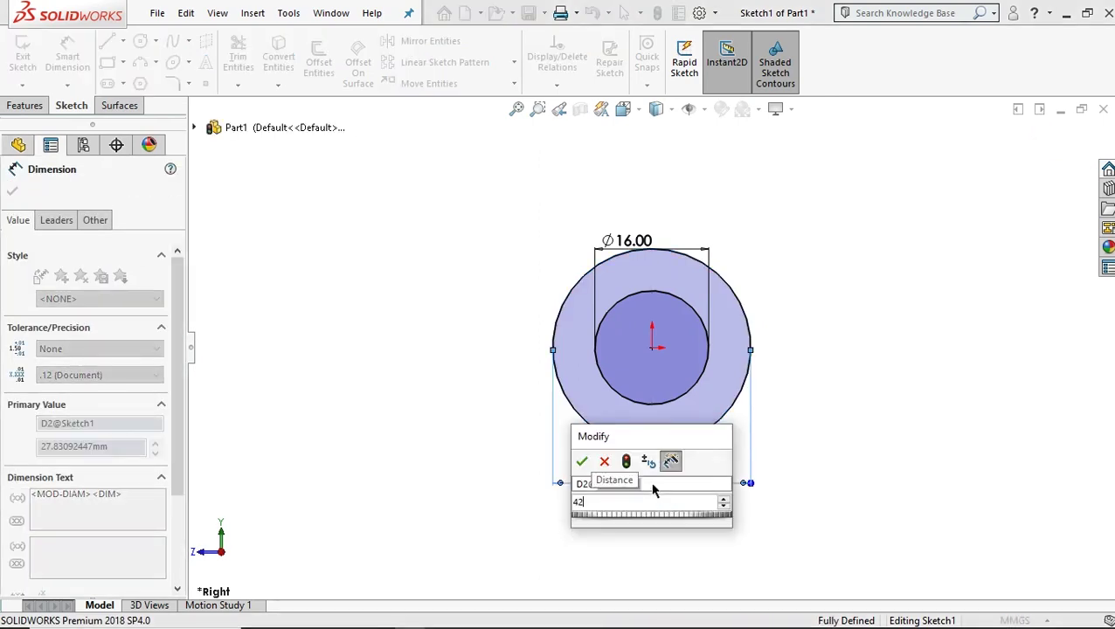
key("Return")
scroll(694, 487, "up", 3)
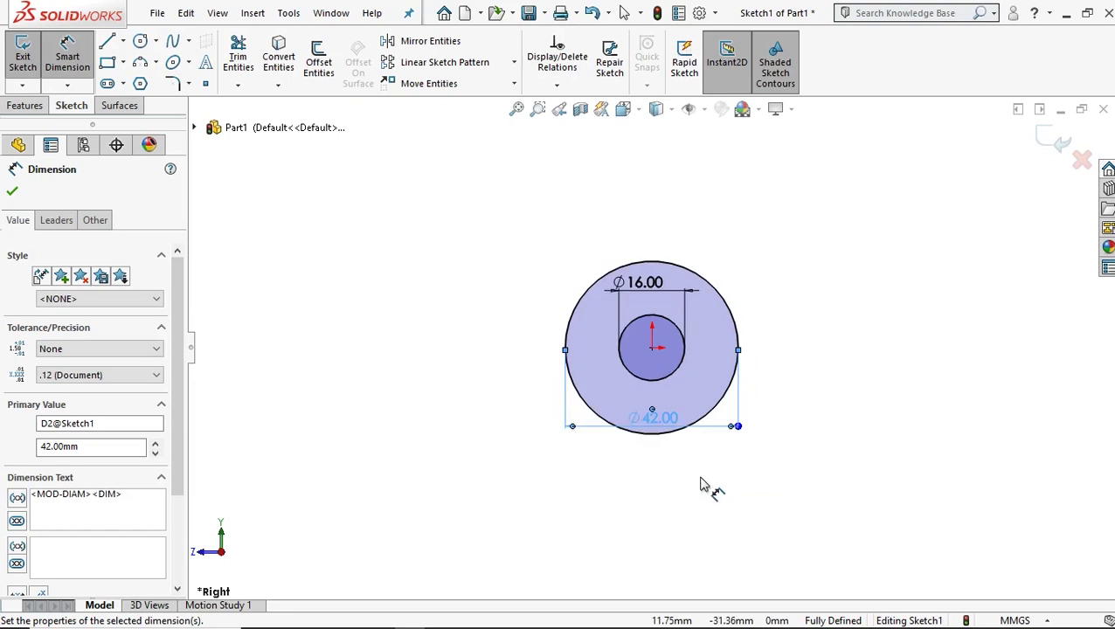
middle_click_drag(704, 442, 719, 393, "ctrl")
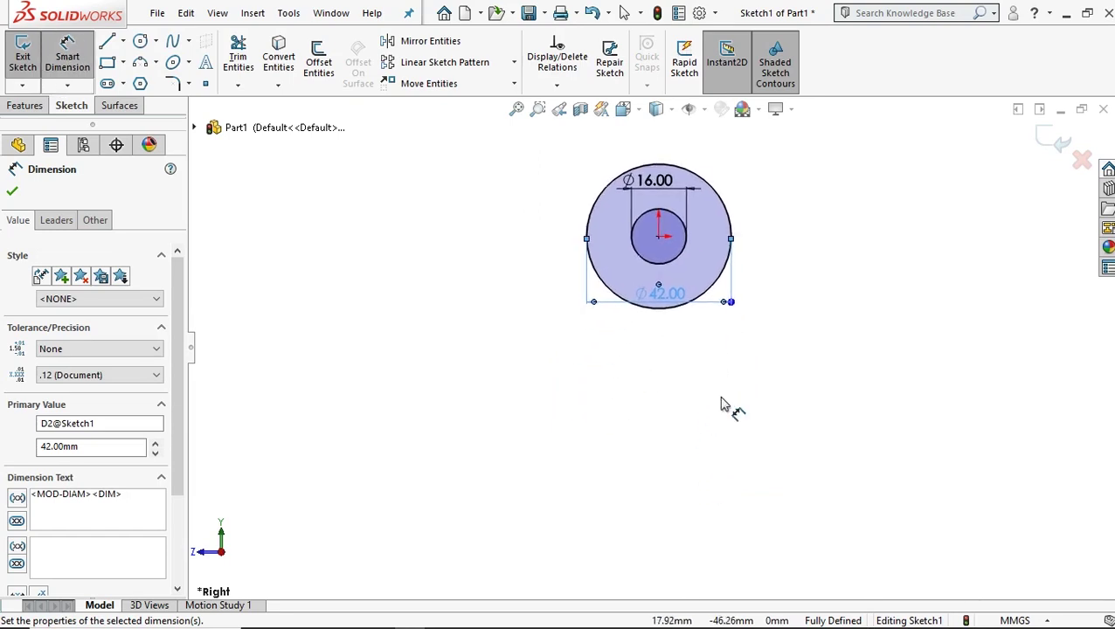
left_click(108, 41)
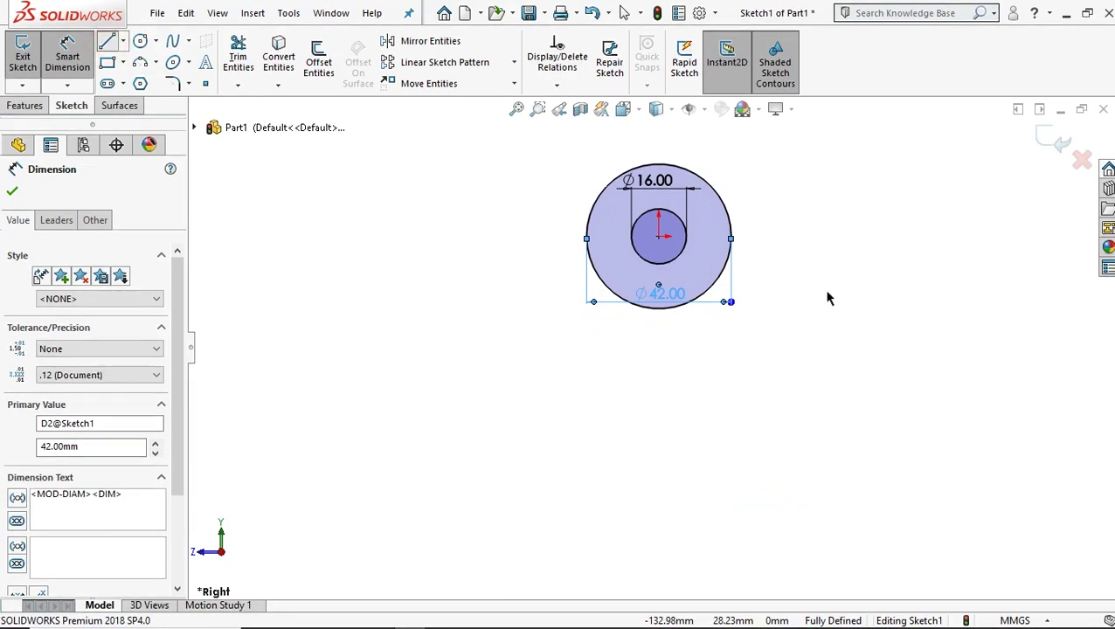
Step: Draw a closed six-line L-shaped outline hanging down from the Ø42 circle's right edge
left_click(730, 236)
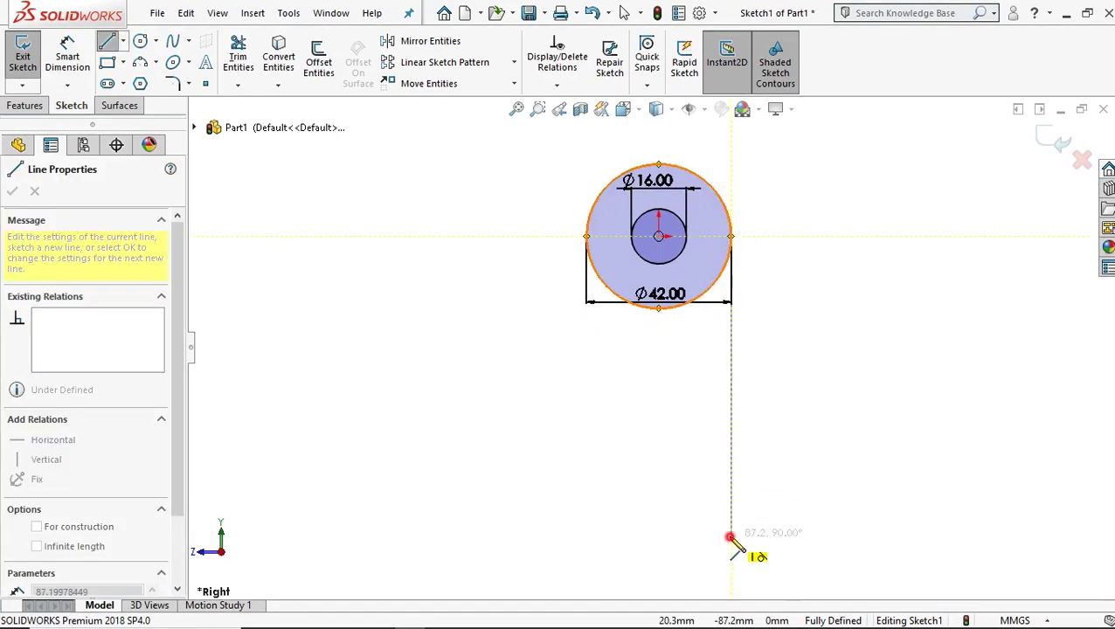
left_click(730, 536)
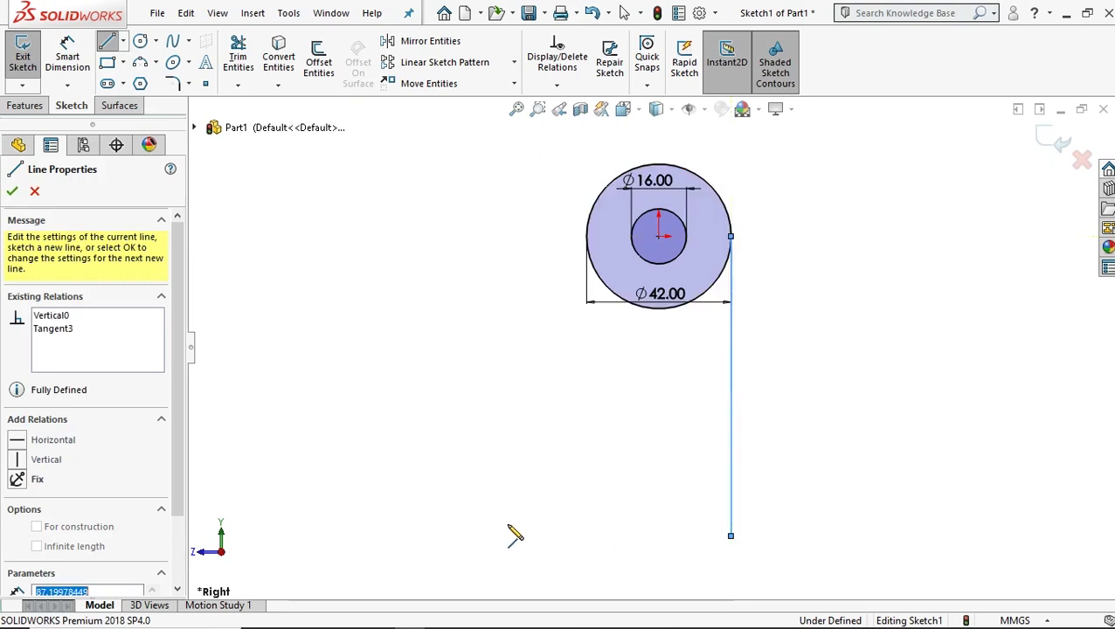
left_click(364, 536)
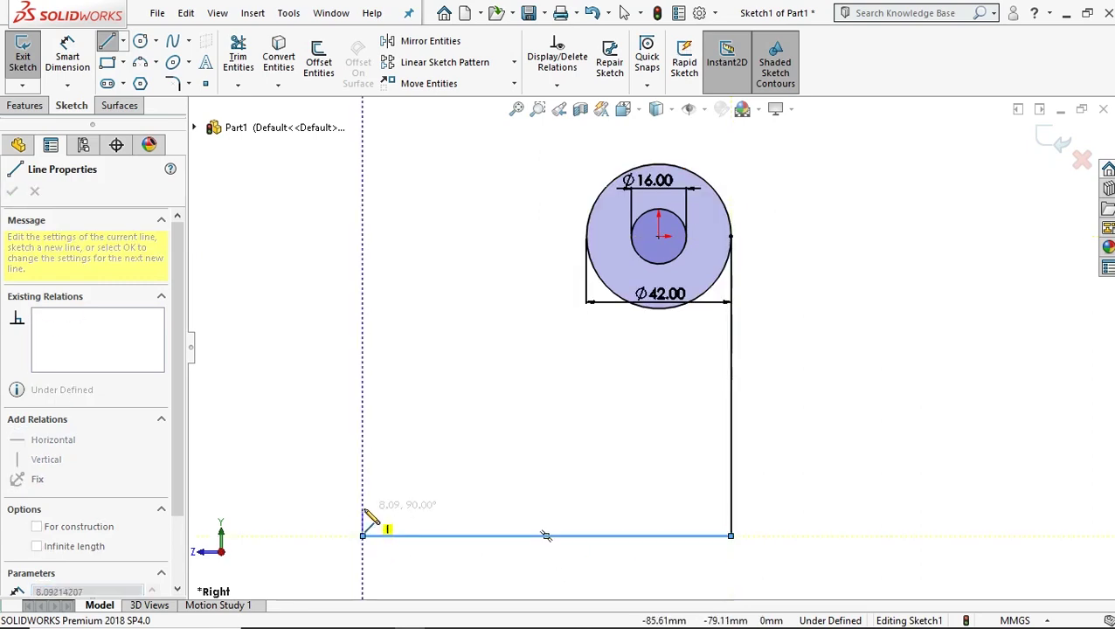
left_click(382, 510)
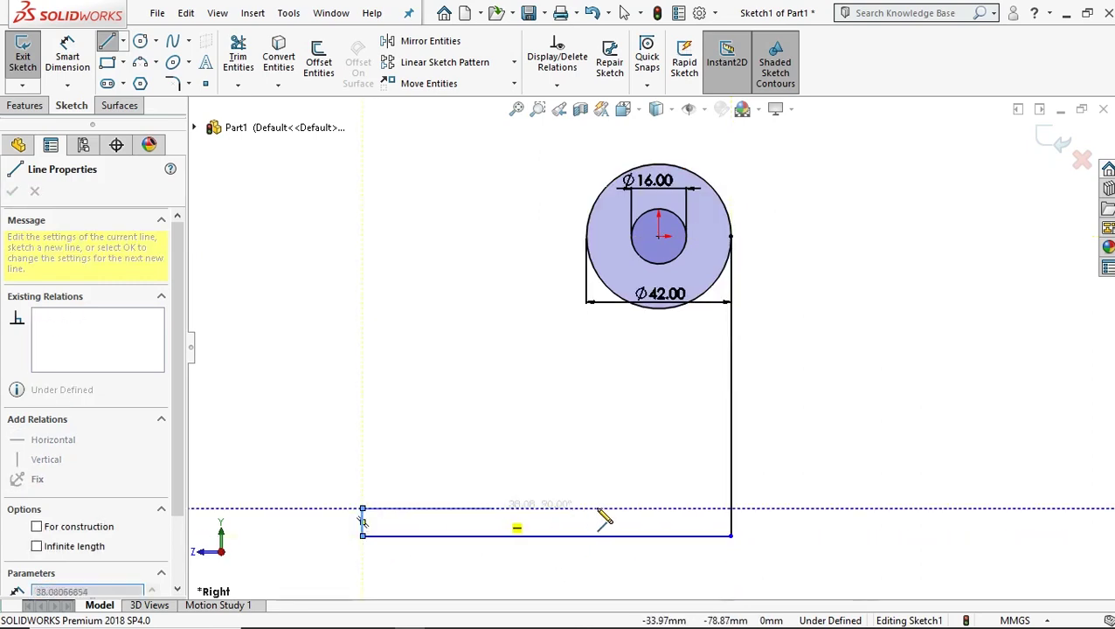
left_click(692, 508)
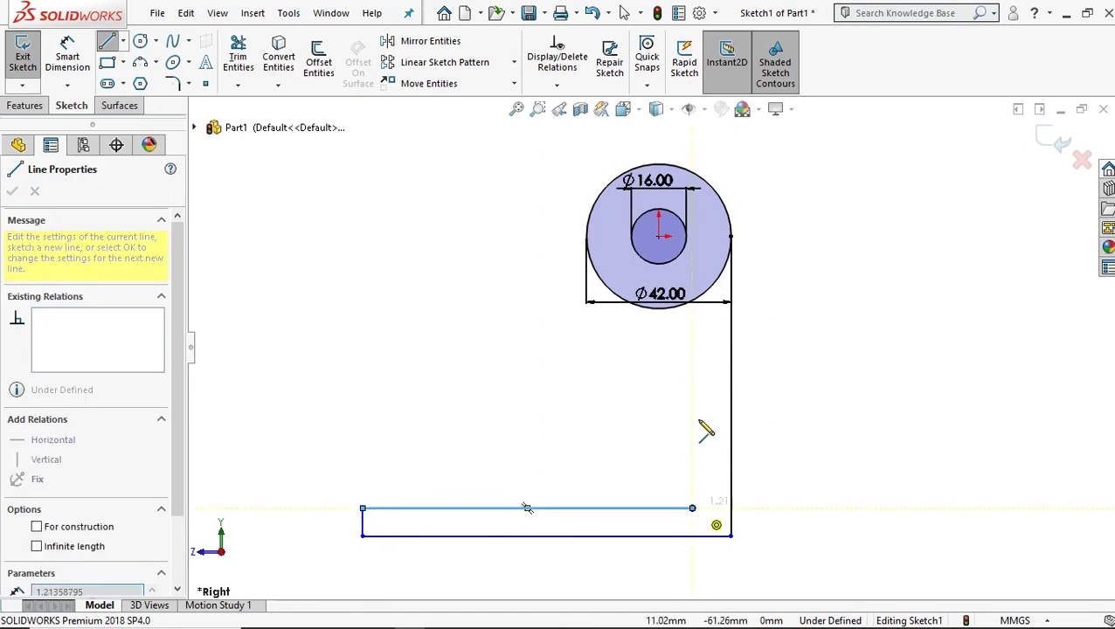
left_click(693, 385)
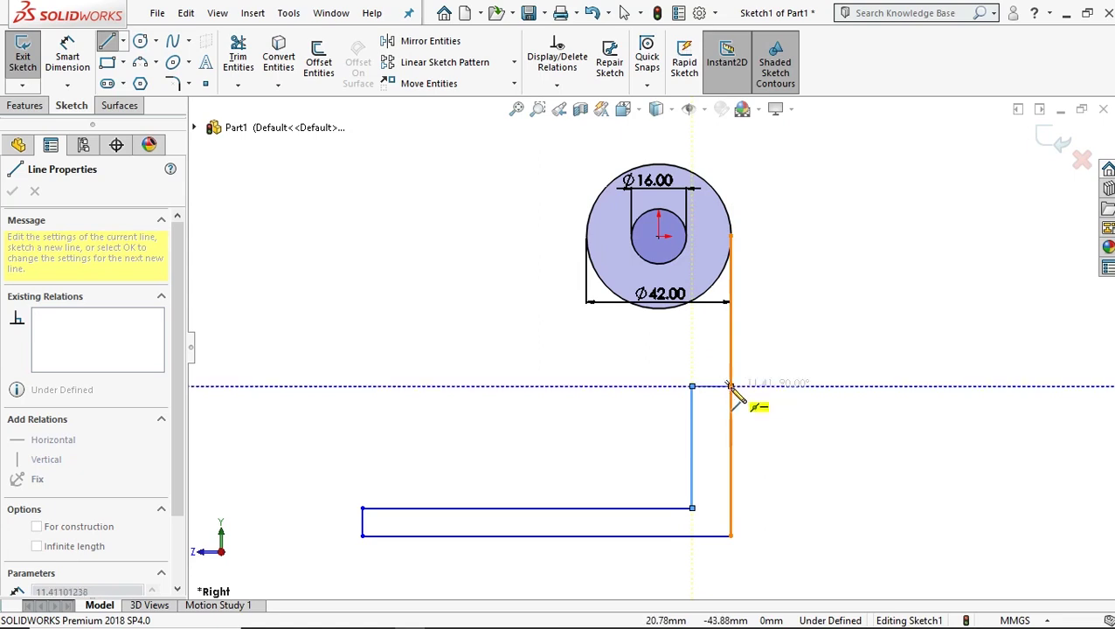
left_click(730, 386)
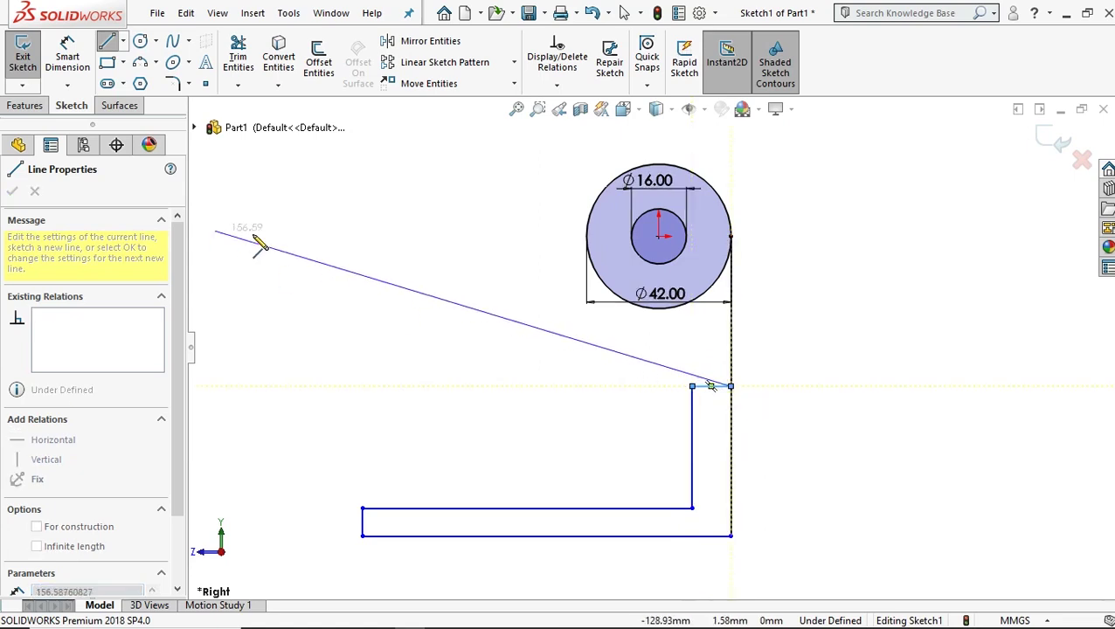
right_click(292, 238)
left_click(305, 246)
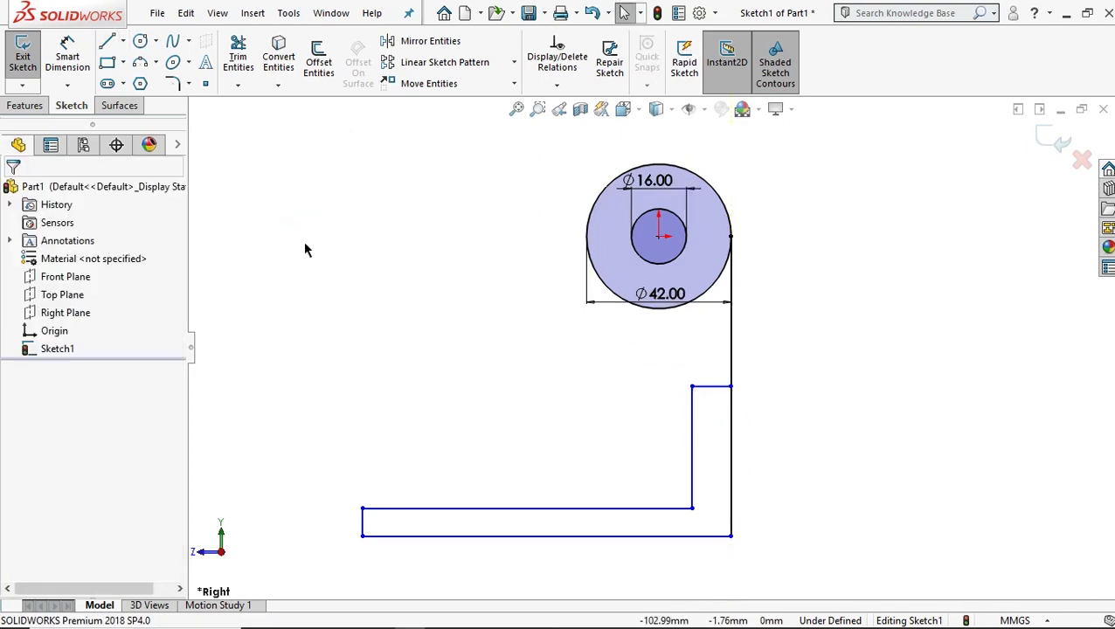
left_click(68, 54)
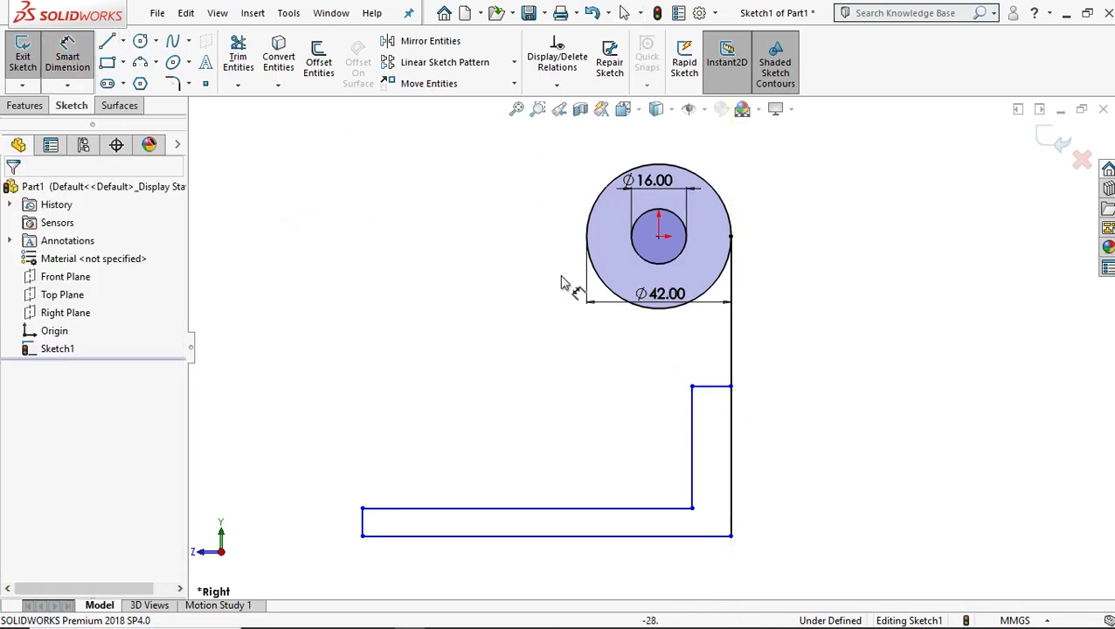
Step: Dimension the height from the base's bottom edge to the circle centre as 80 mm
left_click(663, 535)
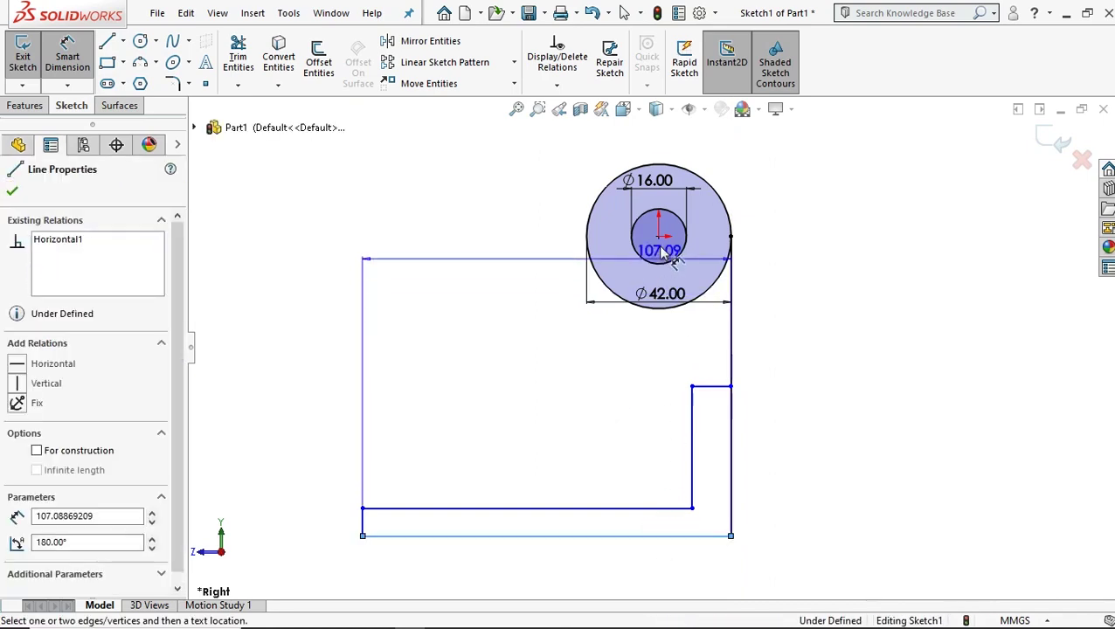
left_click(684, 247)
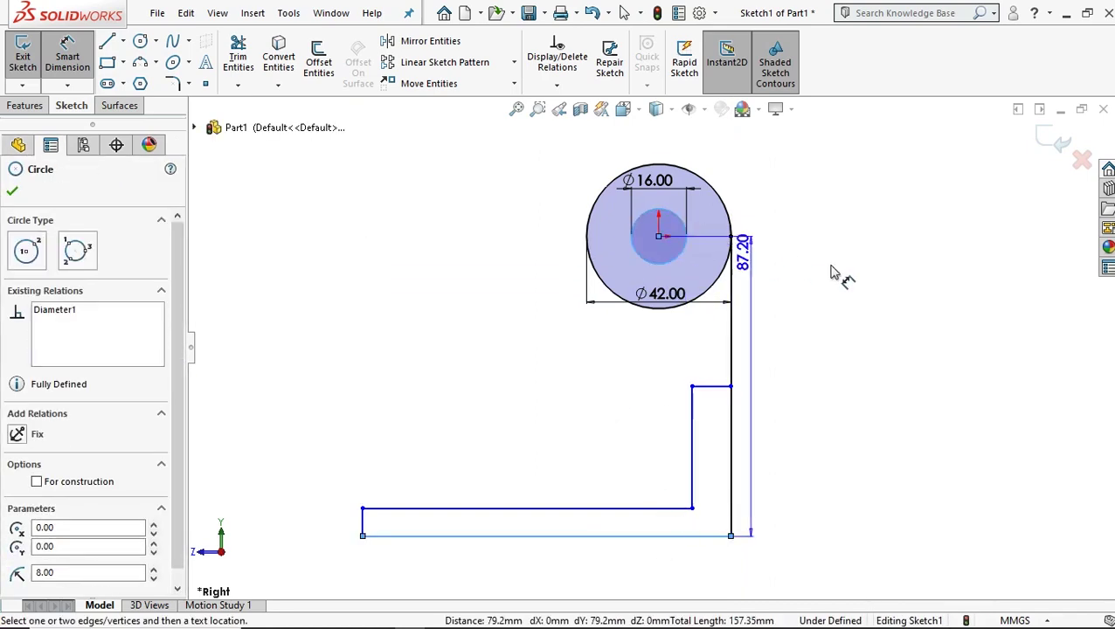
left_click(885, 348)
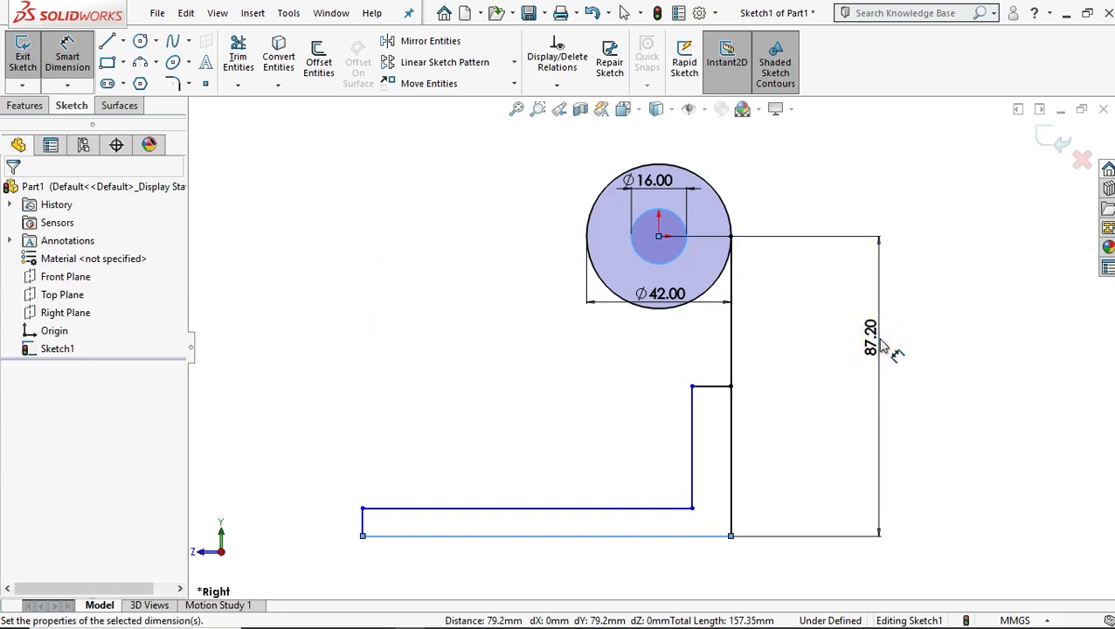
type("8")
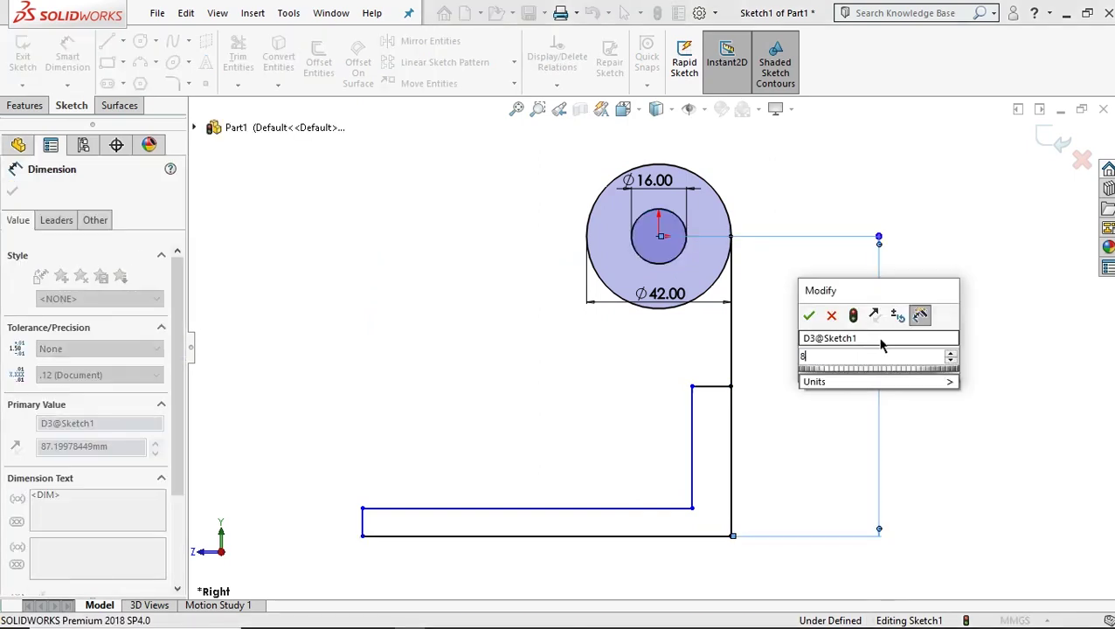
type("7.2")
key("Return")
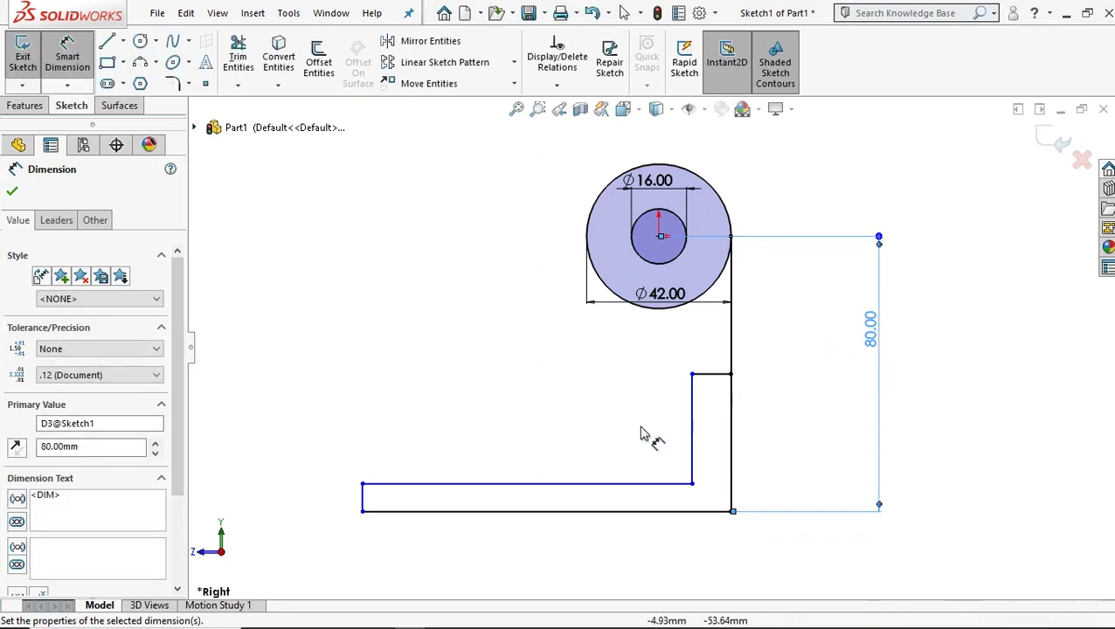
Step: Set the base thickness and the wall thickness to 10 mm each
left_click(428, 481)
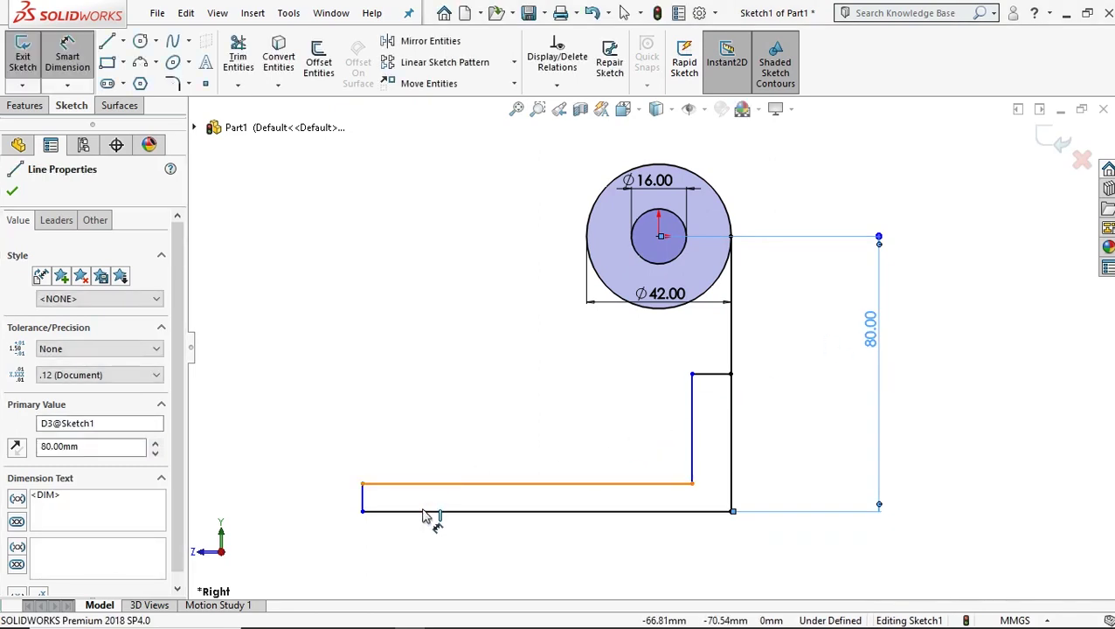
left_click(417, 511)
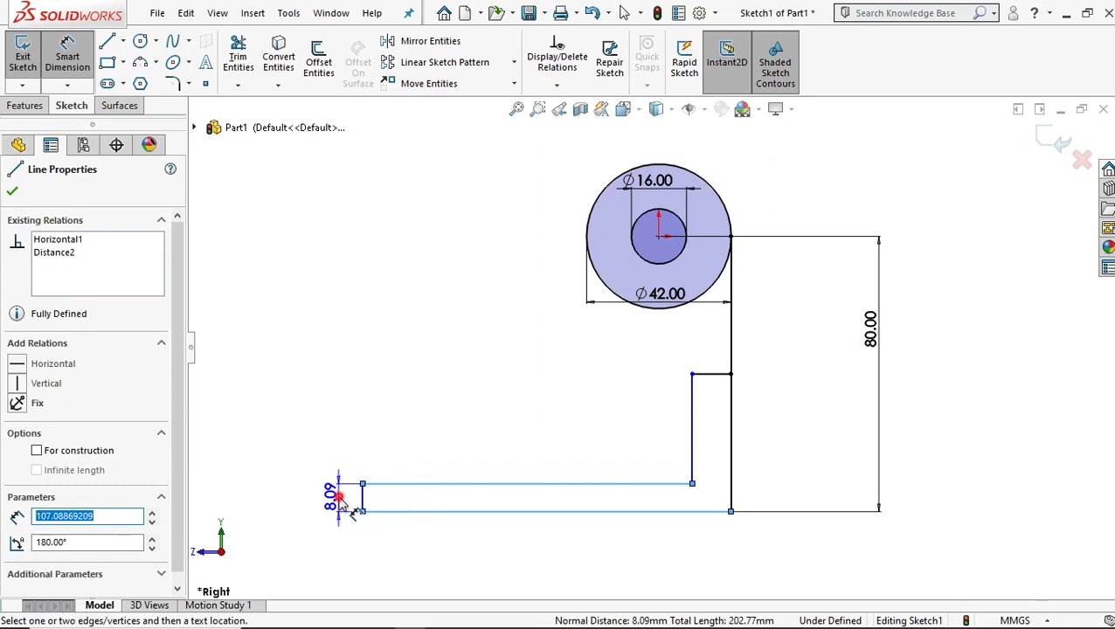
left_click(340, 498)
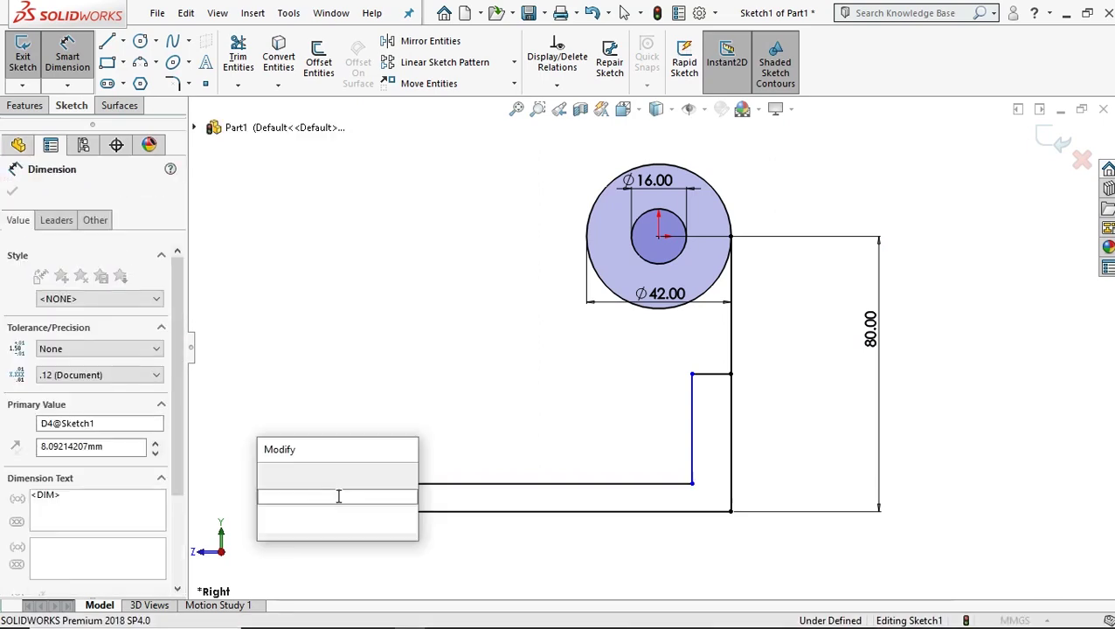
type("10")
key("Return")
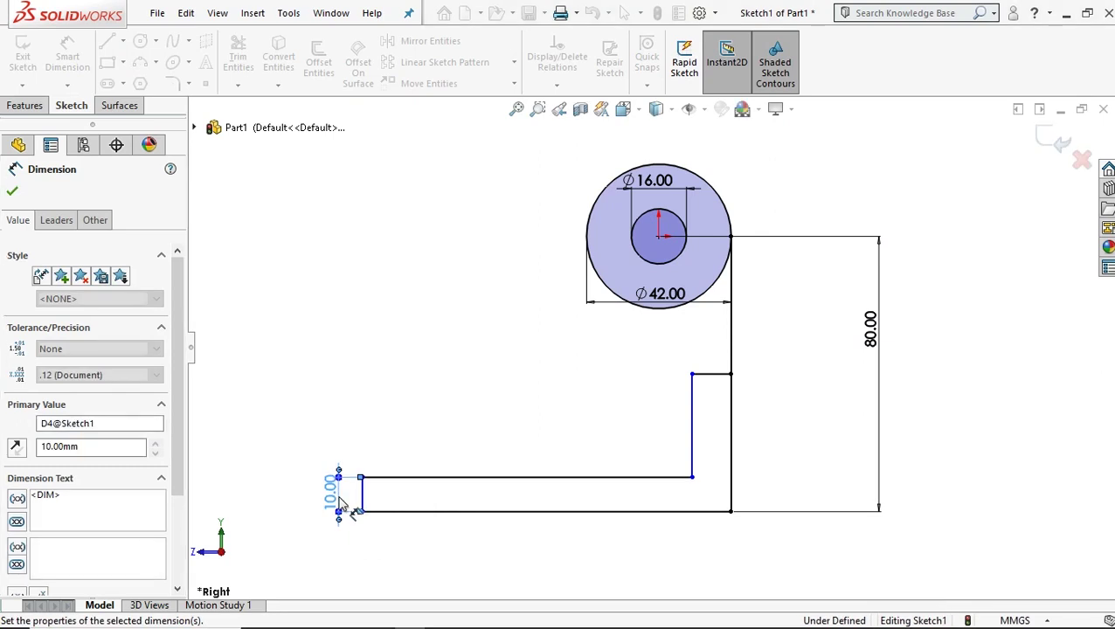
left_click(695, 417)
left_click(732, 421)
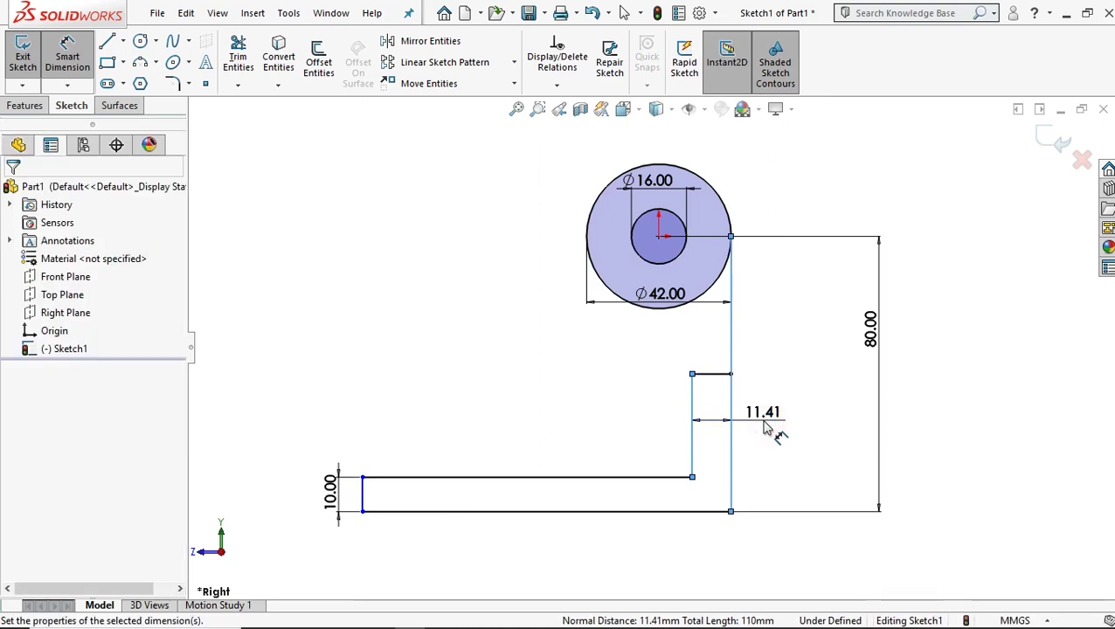
left_click(761, 418)
key("Return")
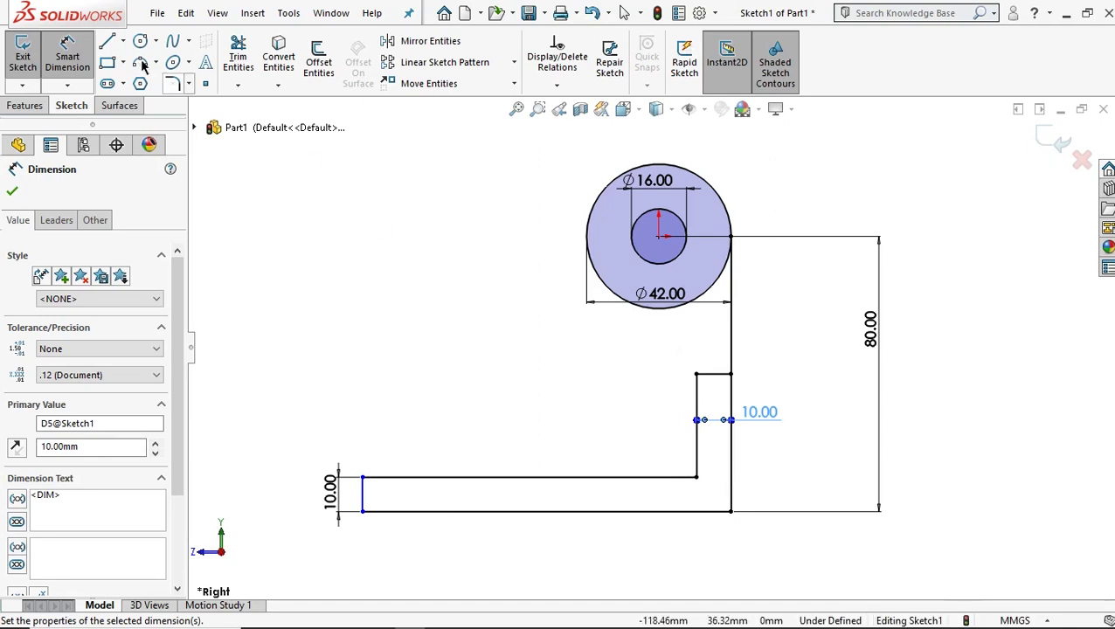
Step: Dimension the base length to 150 mm and fit the profile into view
left_click(114, 47)
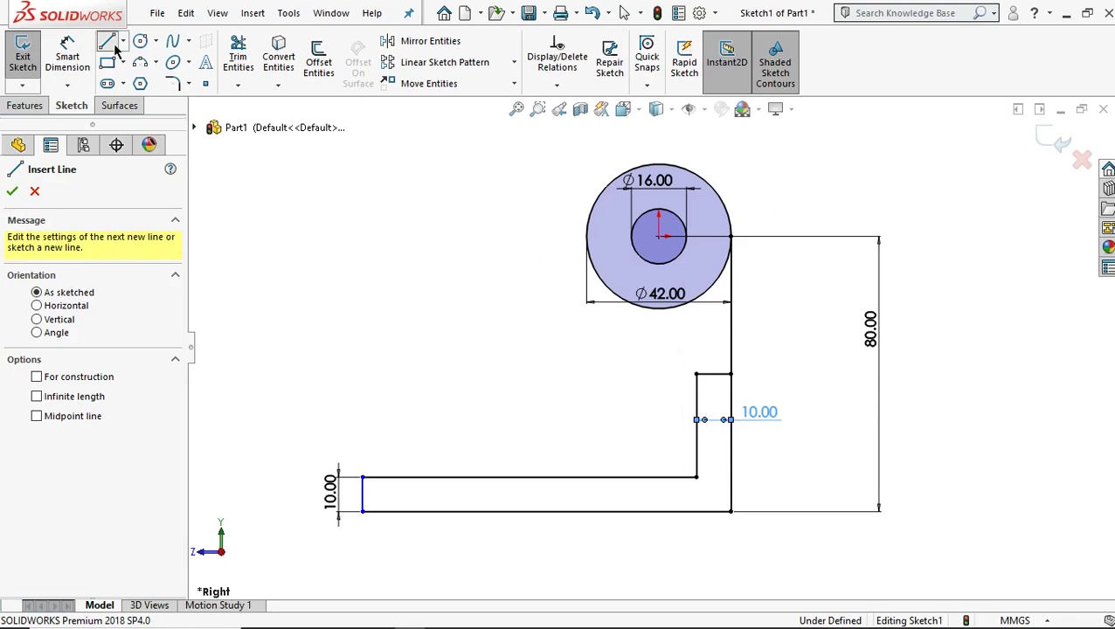
left_click(67, 51)
left_click(364, 494)
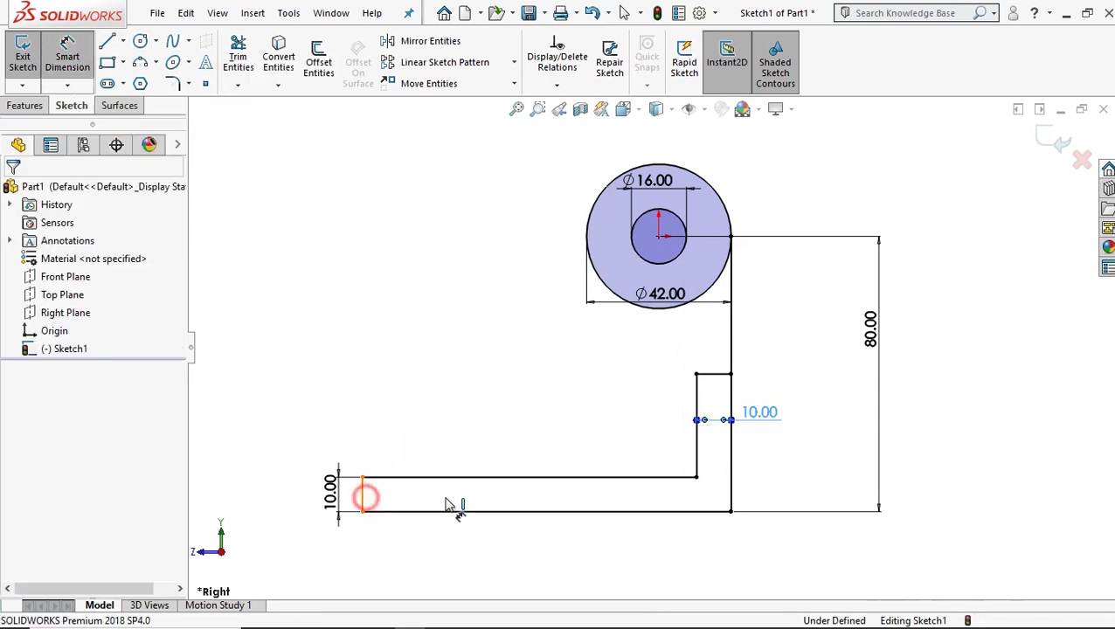
left_click(730, 486)
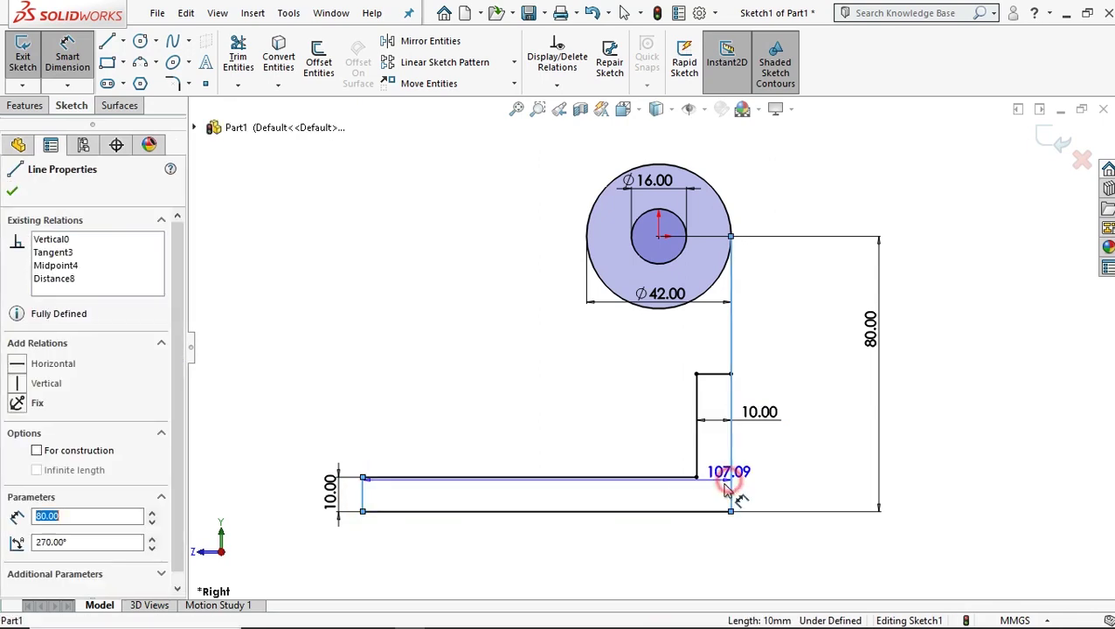
left_click(564, 575)
type("150")
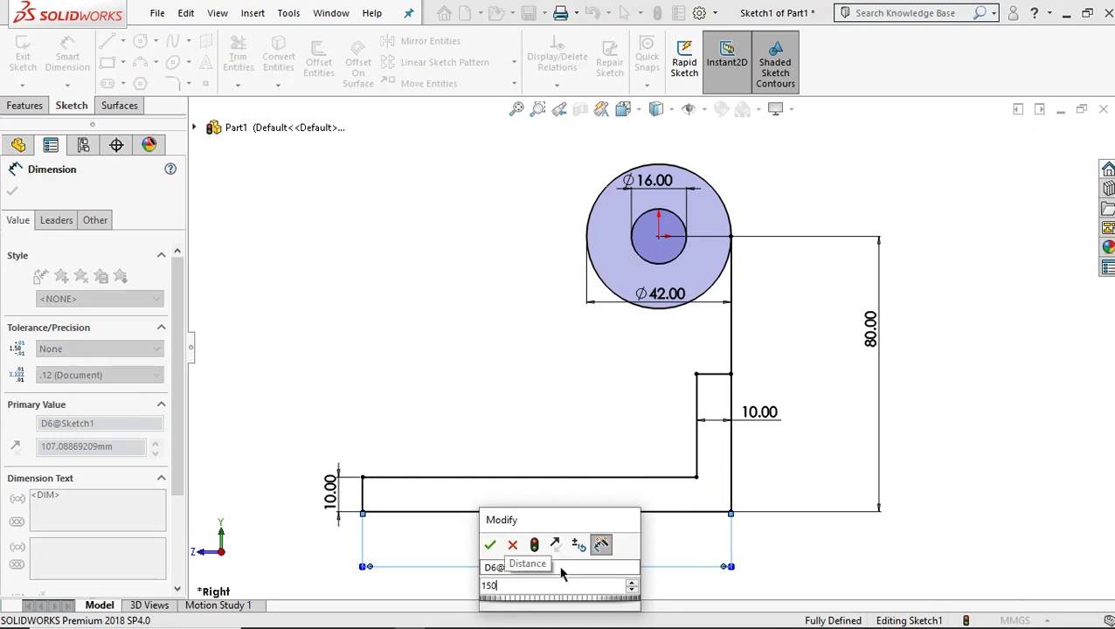
key("Return")
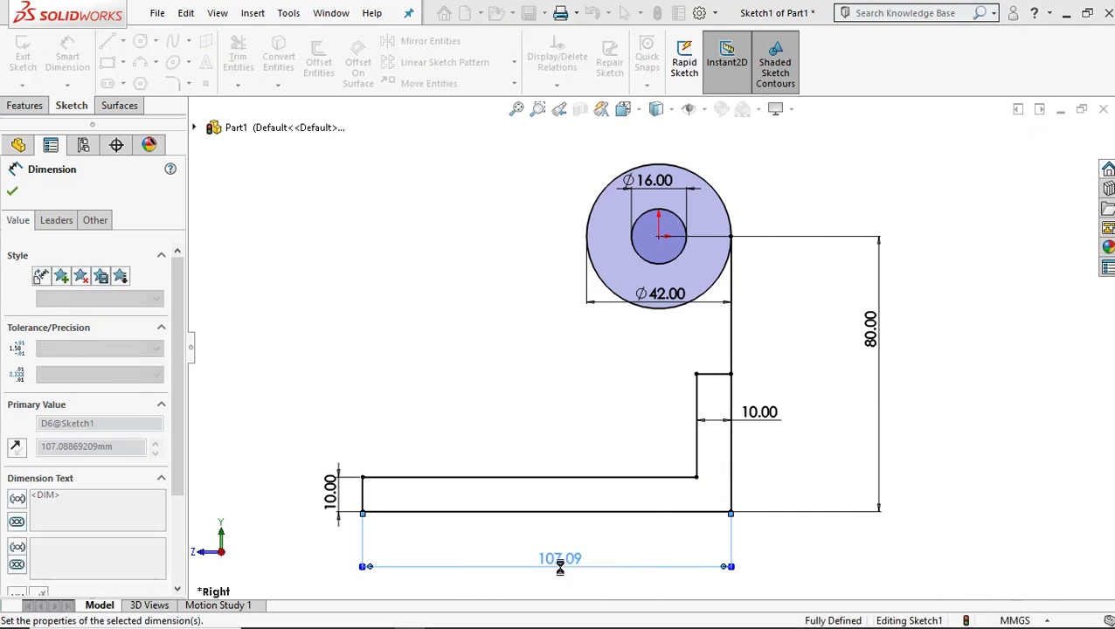
key("f")
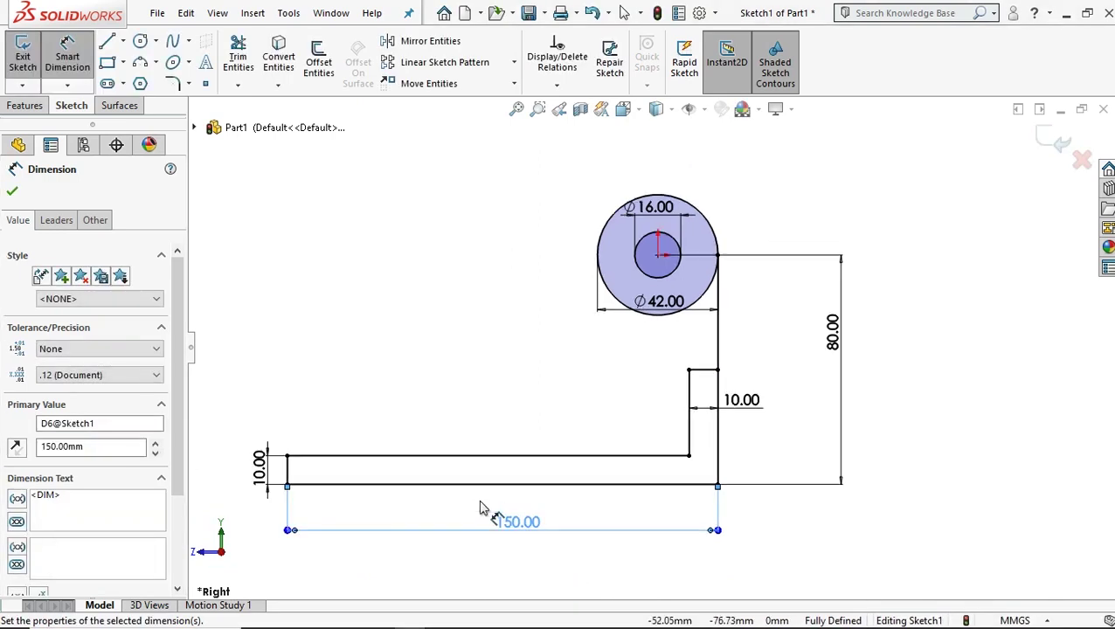
left_click(105, 44)
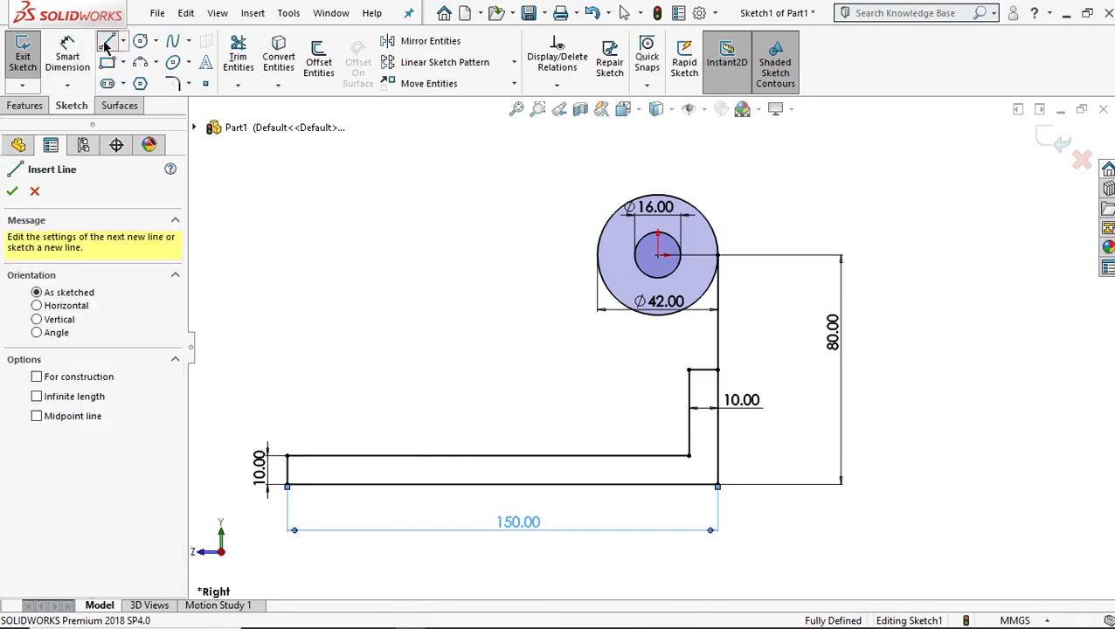
Step: Draw a tangent arc rising from the base's upper-left corner and dimension it R15 mm
left_click(287, 457)
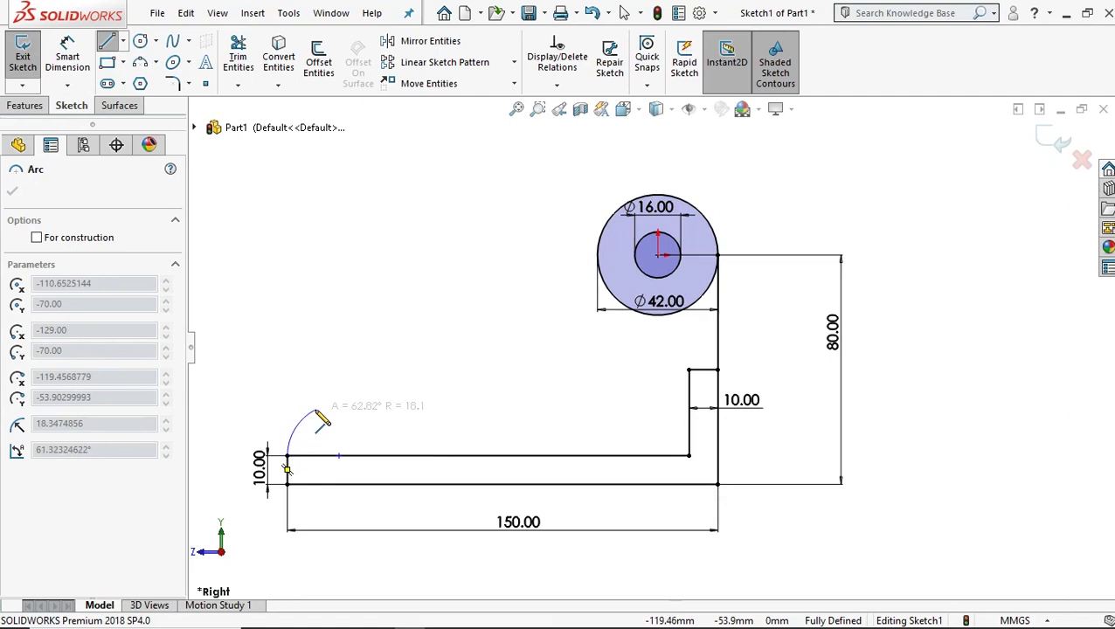
left_click(317, 410)
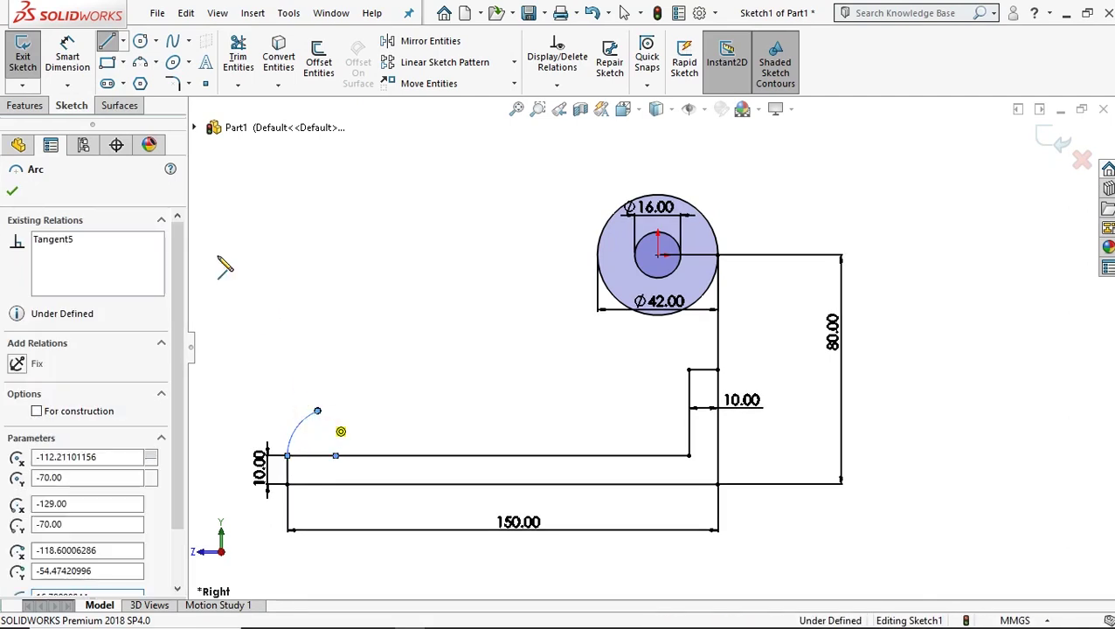
left_click(75, 56)
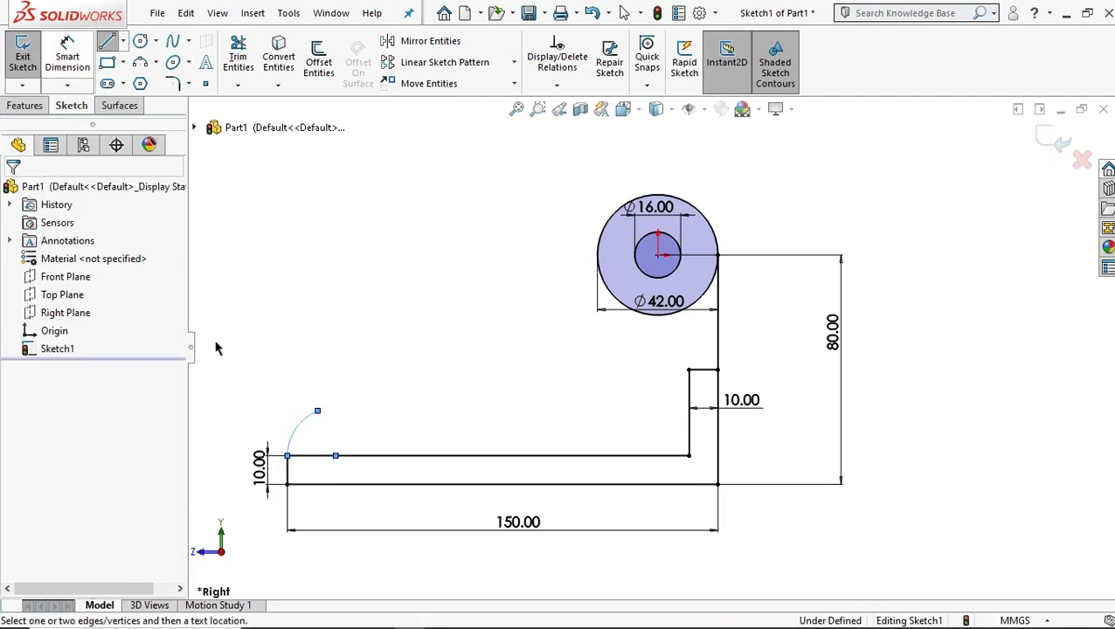
left_click(301, 427)
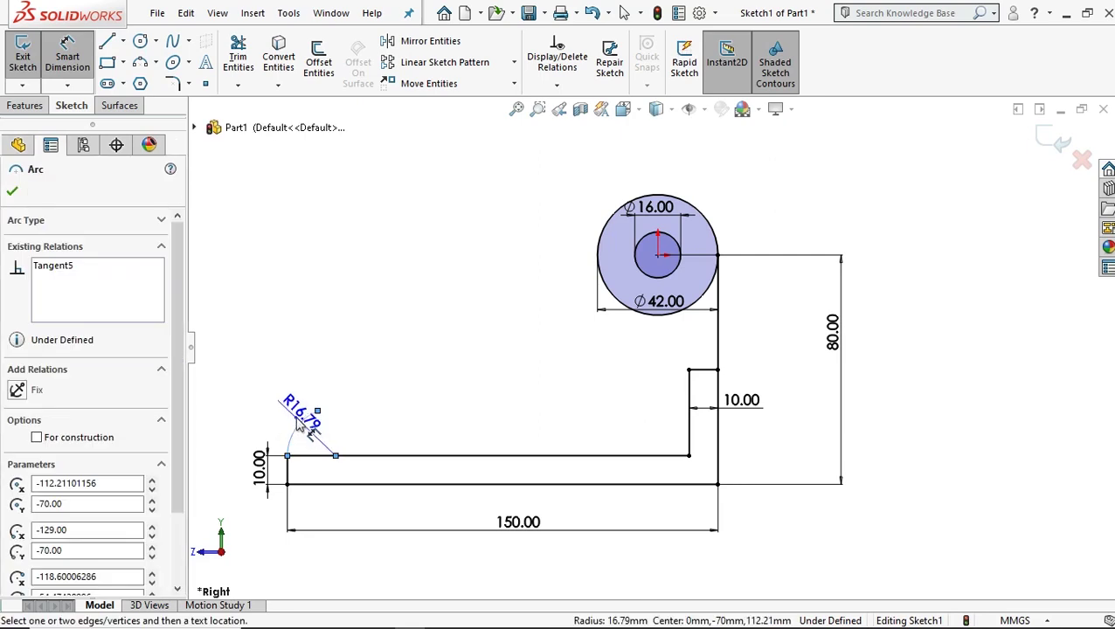
left_click(271, 395)
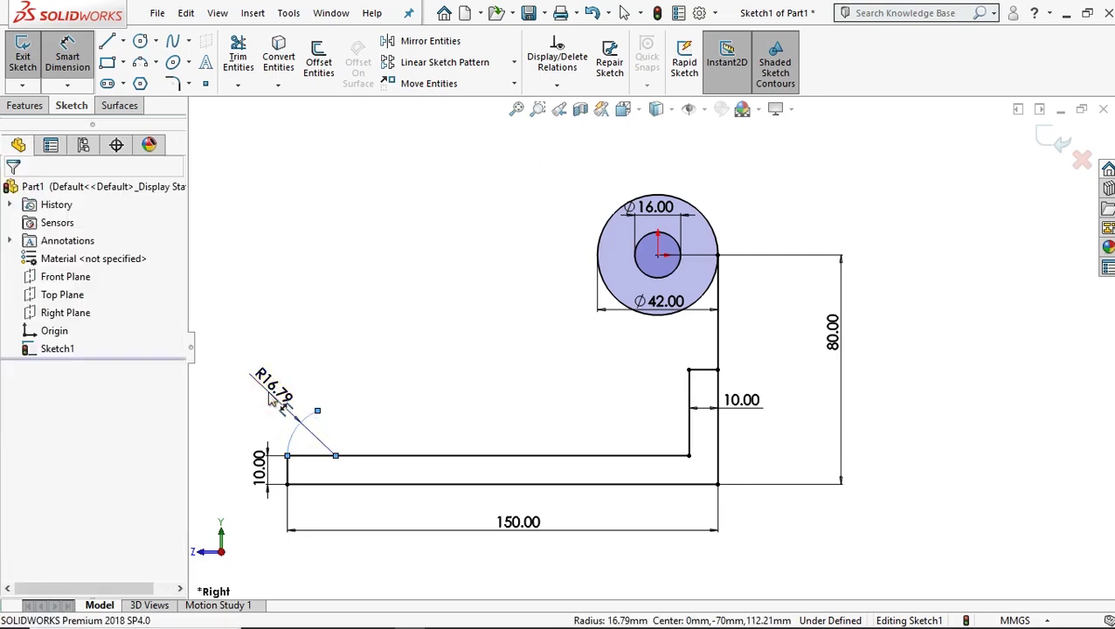
type("8")
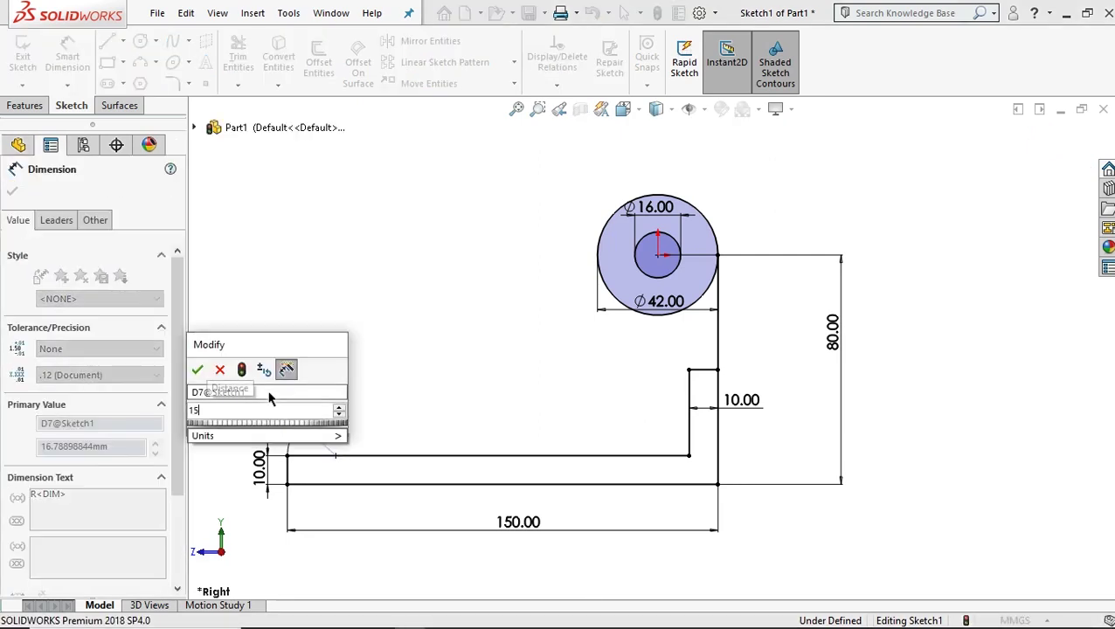
key("Return")
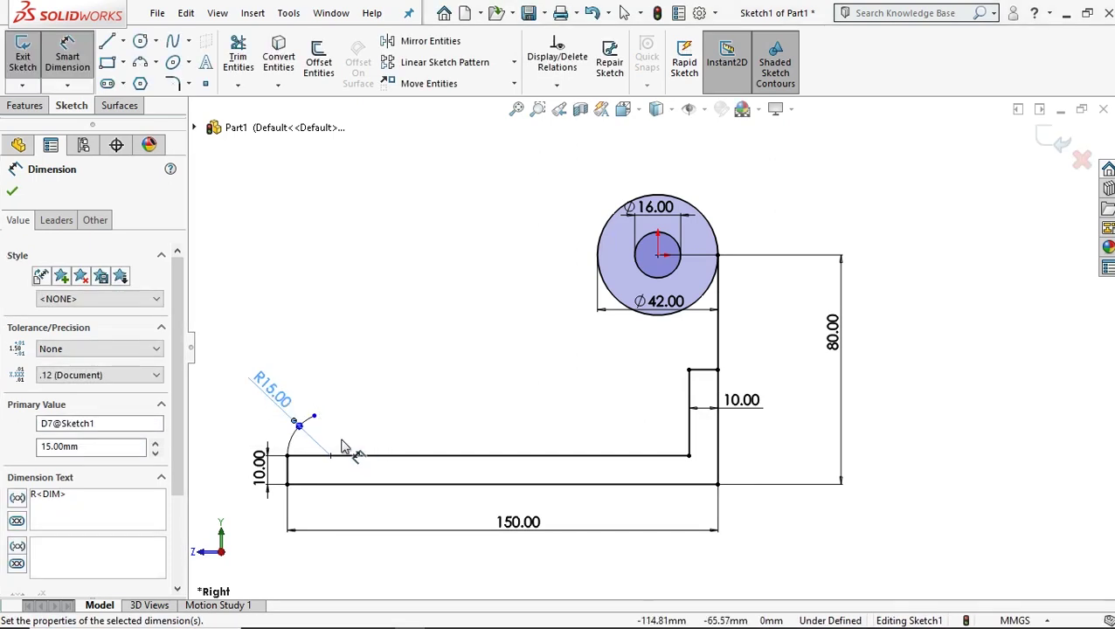
scroll(344, 446, "down", 2)
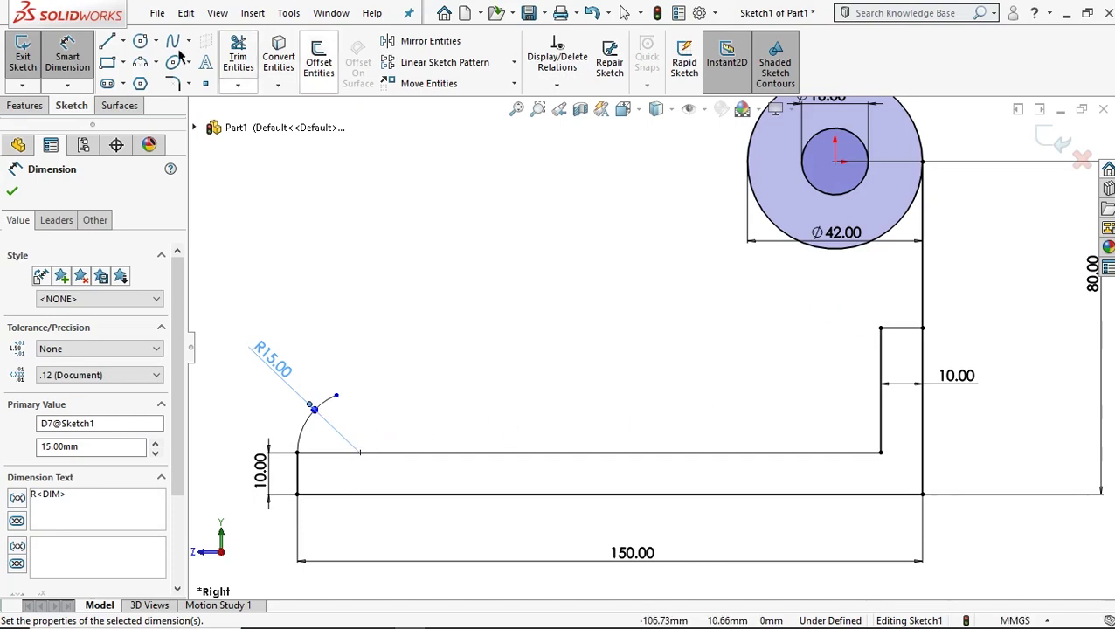
Step: Draw a vertical construction line up from the base's top edge and dimension it 40 mm long
left_click(108, 44)
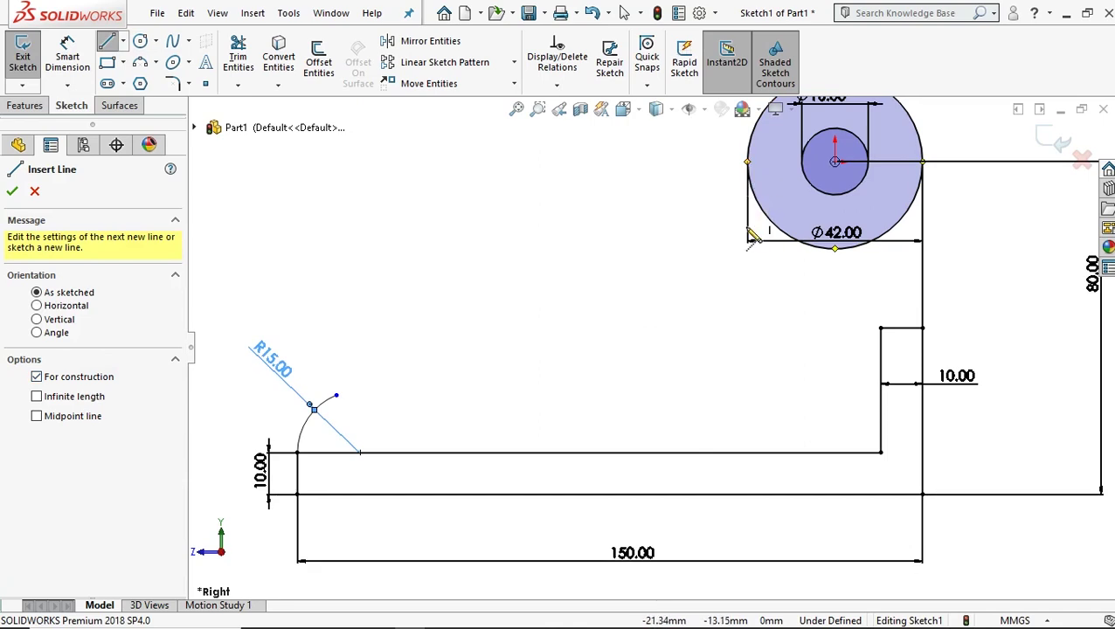
left_click(748, 311)
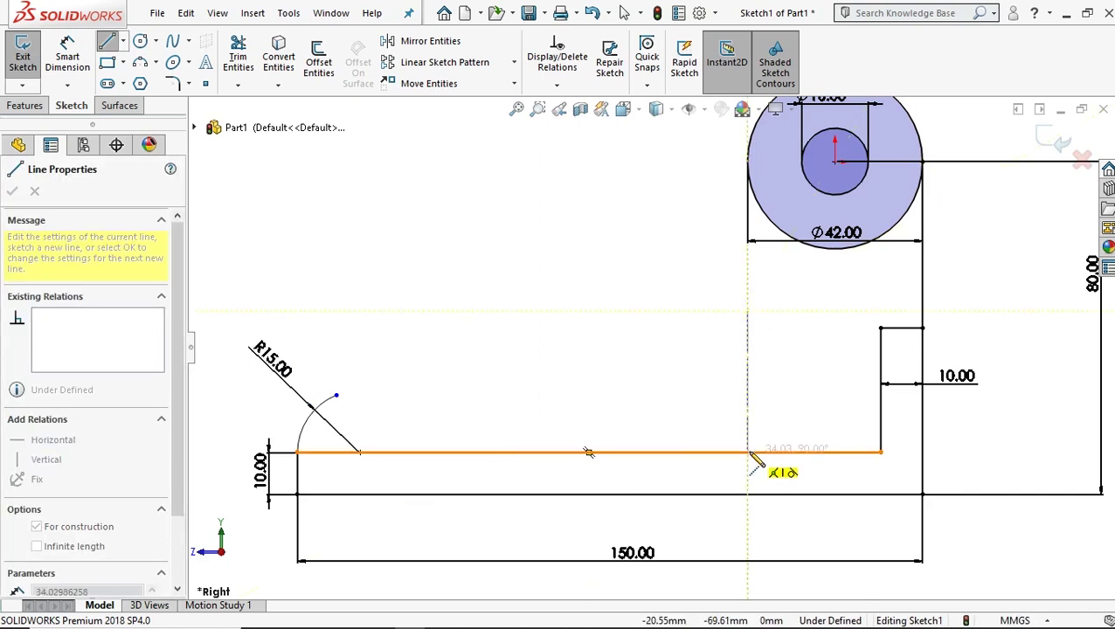
left_click(749, 452)
right_click(806, 322)
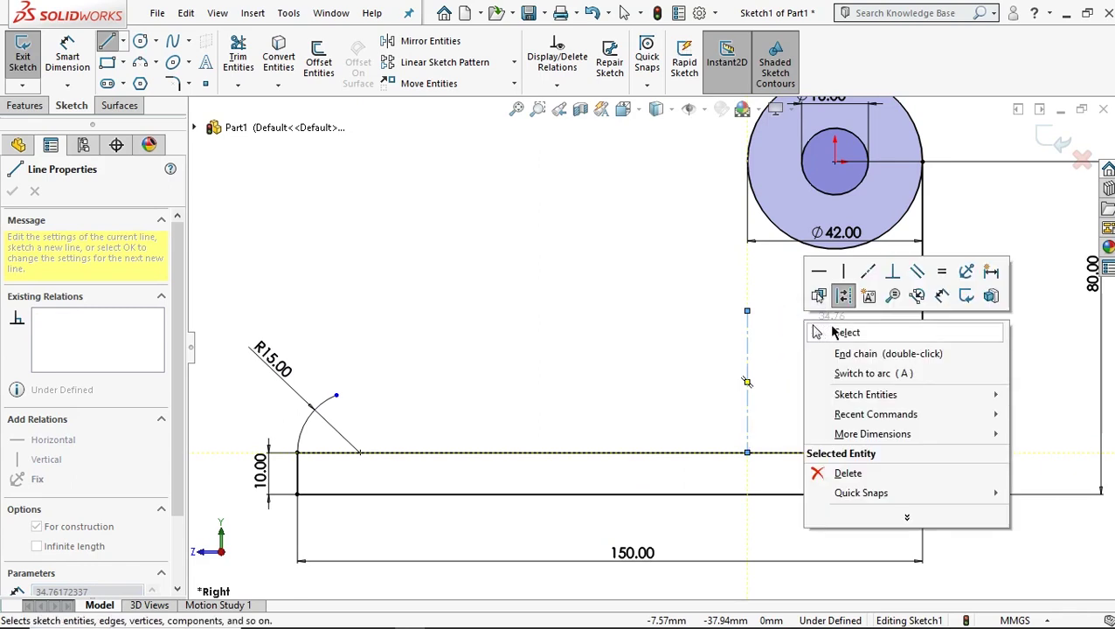
left_click(832, 332)
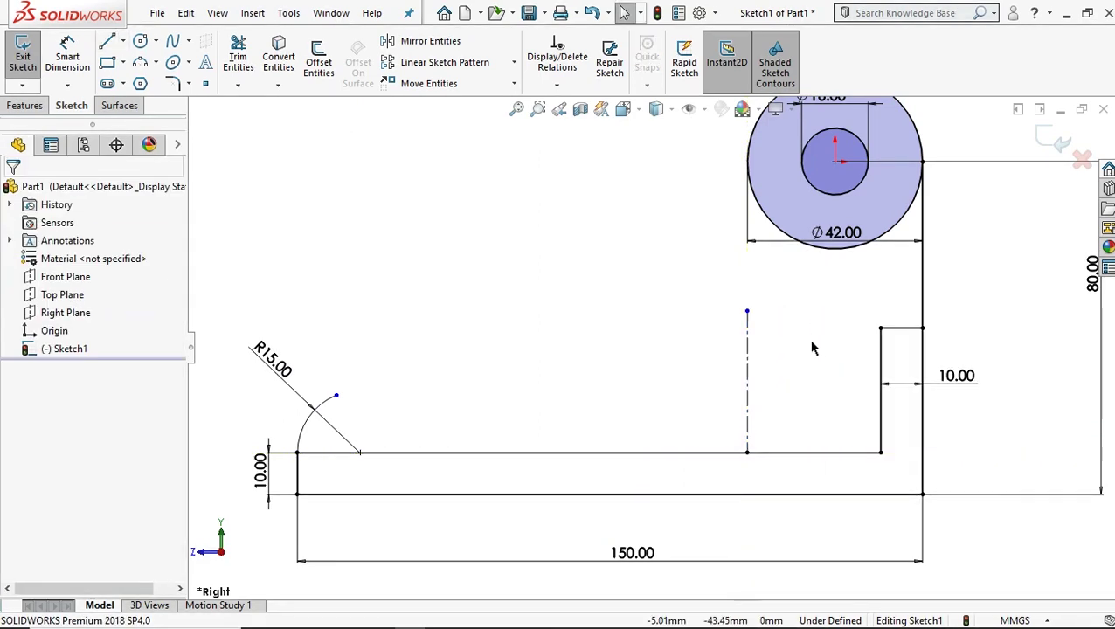
left_click(68, 55)
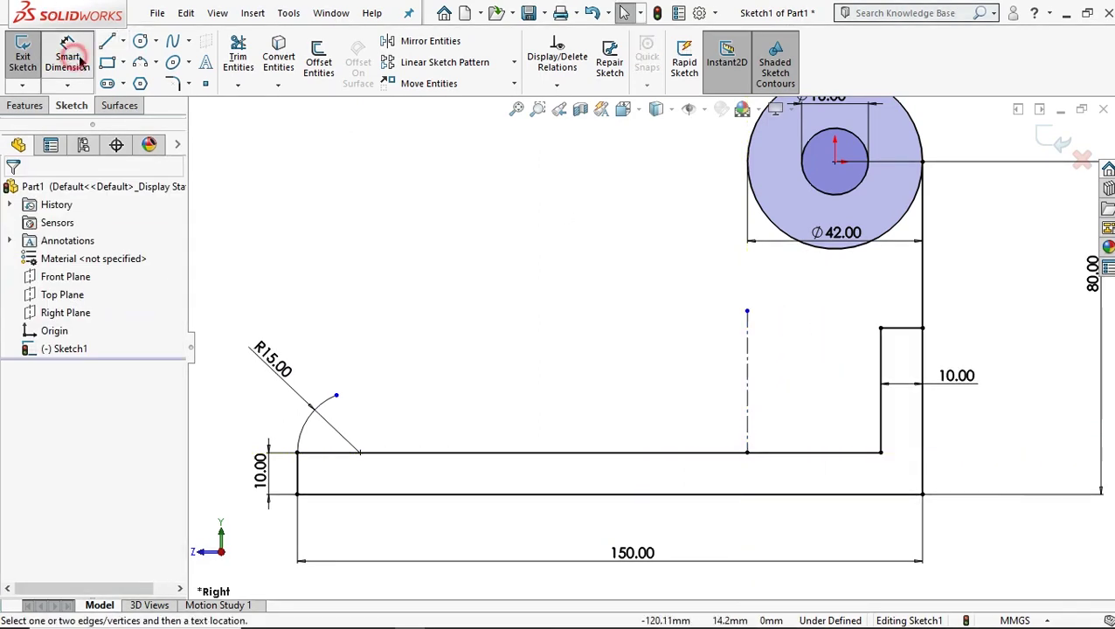
left_click(747, 367)
left_click(798, 358)
type("40")
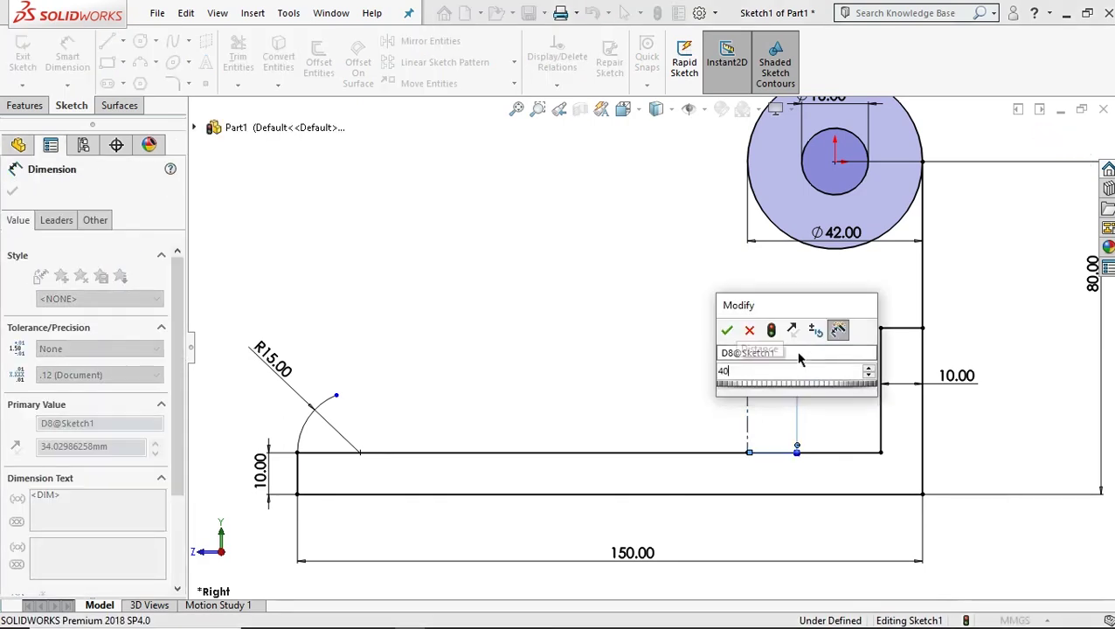
key("Return")
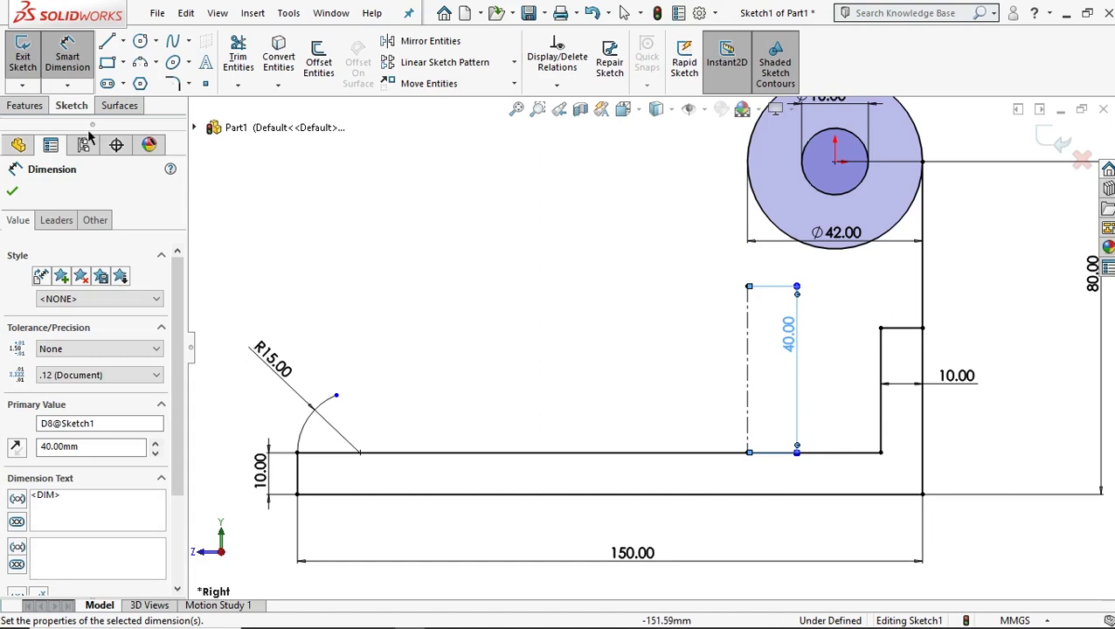
Step: Draw a sloping line from the 40 mm line's top down to the R15 arc
left_click(102, 42)
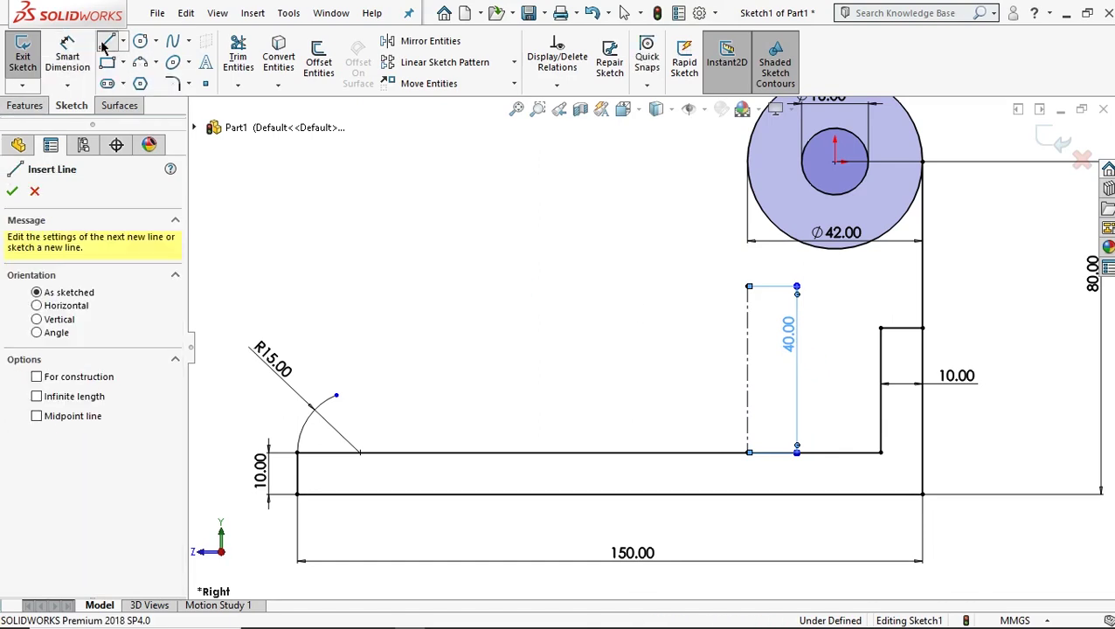
left_click(749, 287)
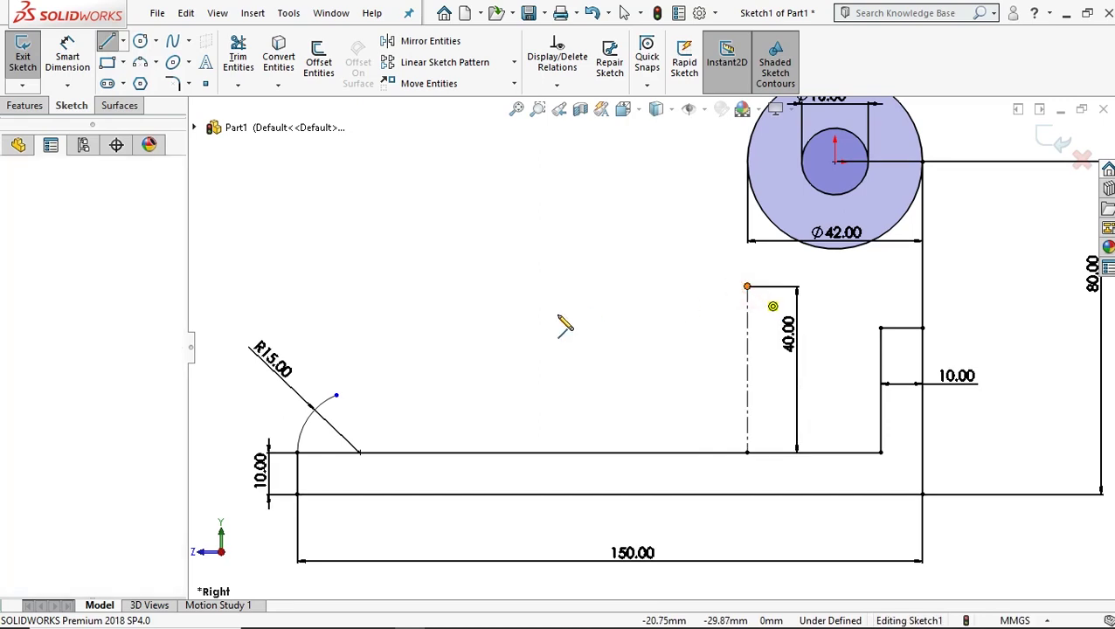
left_click(281, 402)
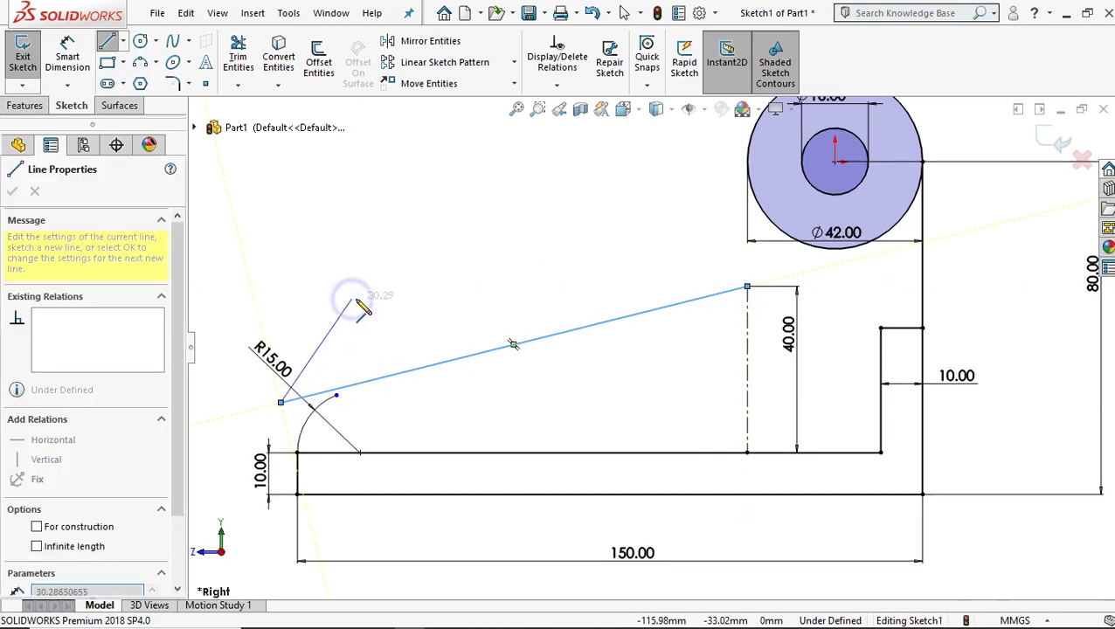
right_click(363, 310)
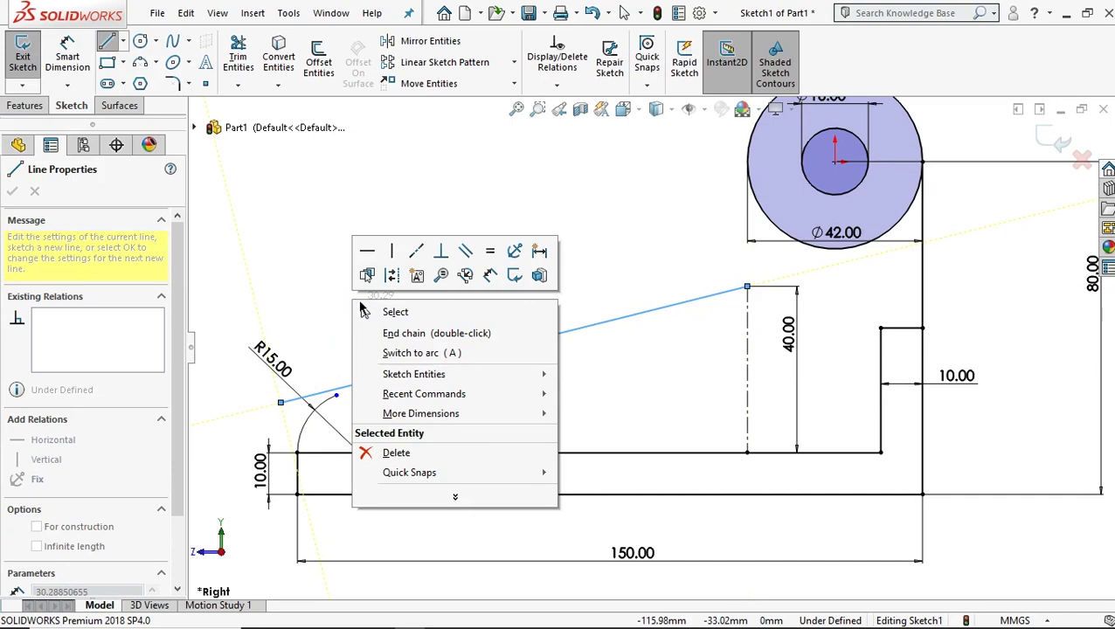
left_click(409, 315)
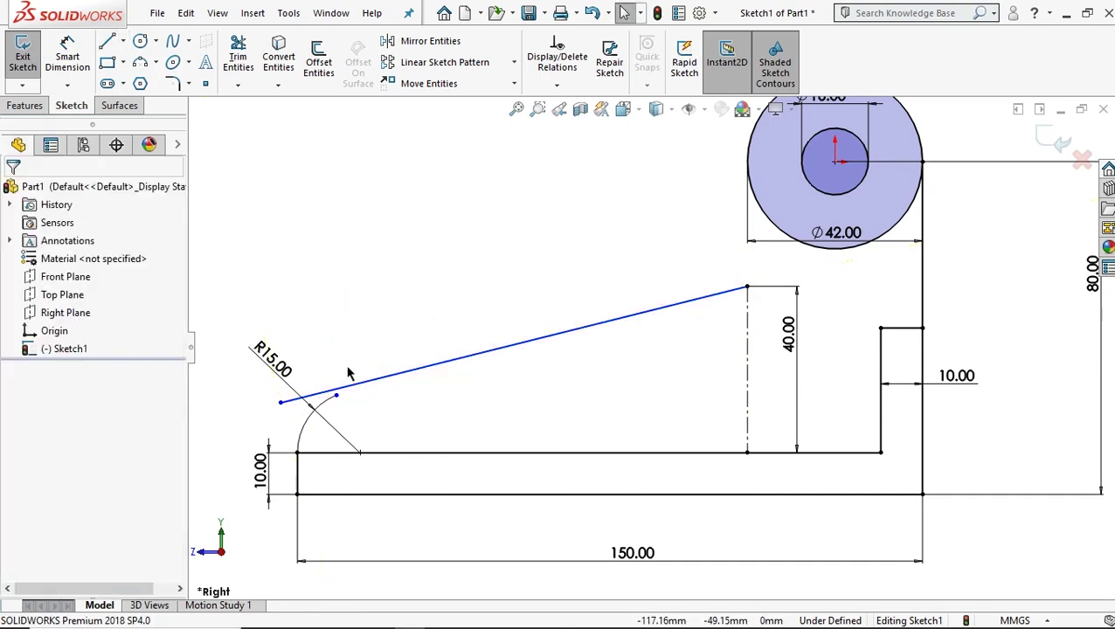
Step: Add a Tangent relation between the sloping line and the R15 arc
left_click(324, 394)
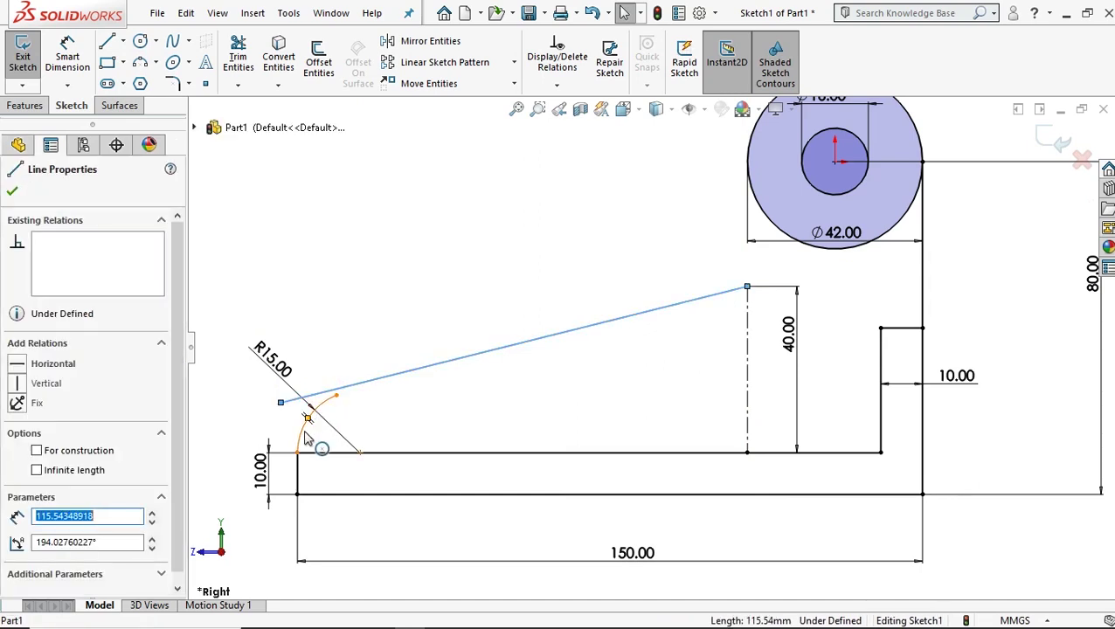
left_click(305, 437, "ctrl")
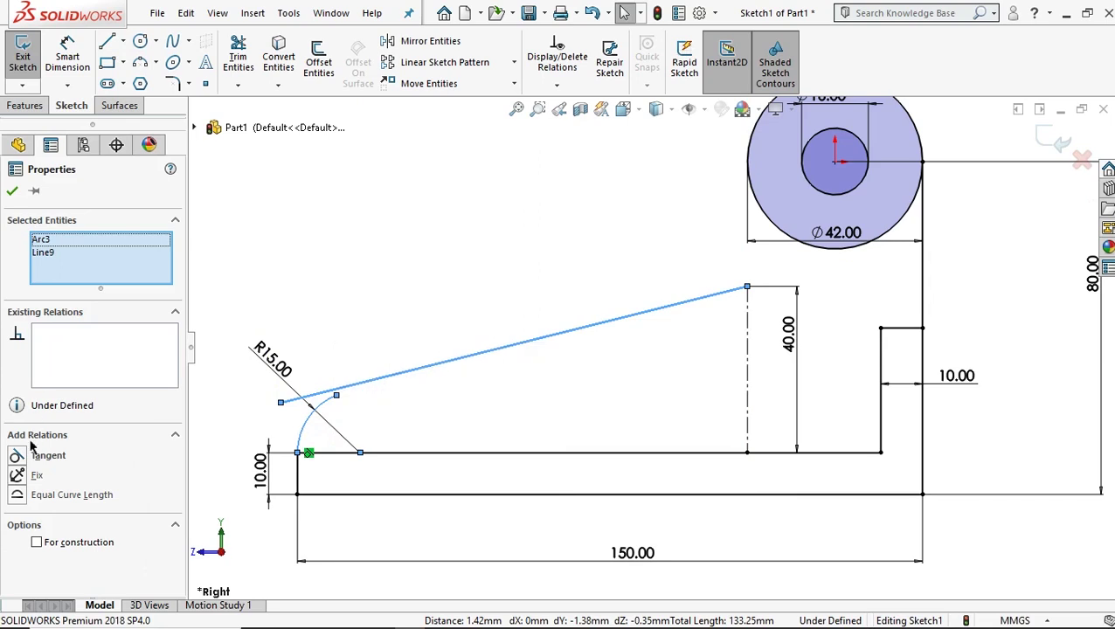
left_click(19, 459)
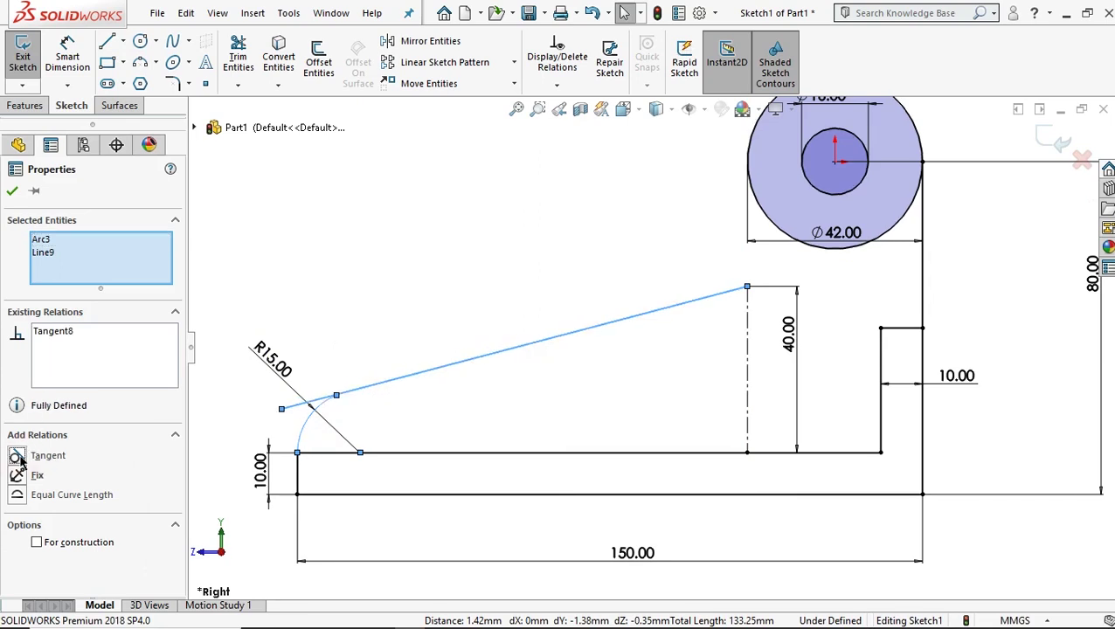
key("Escape")
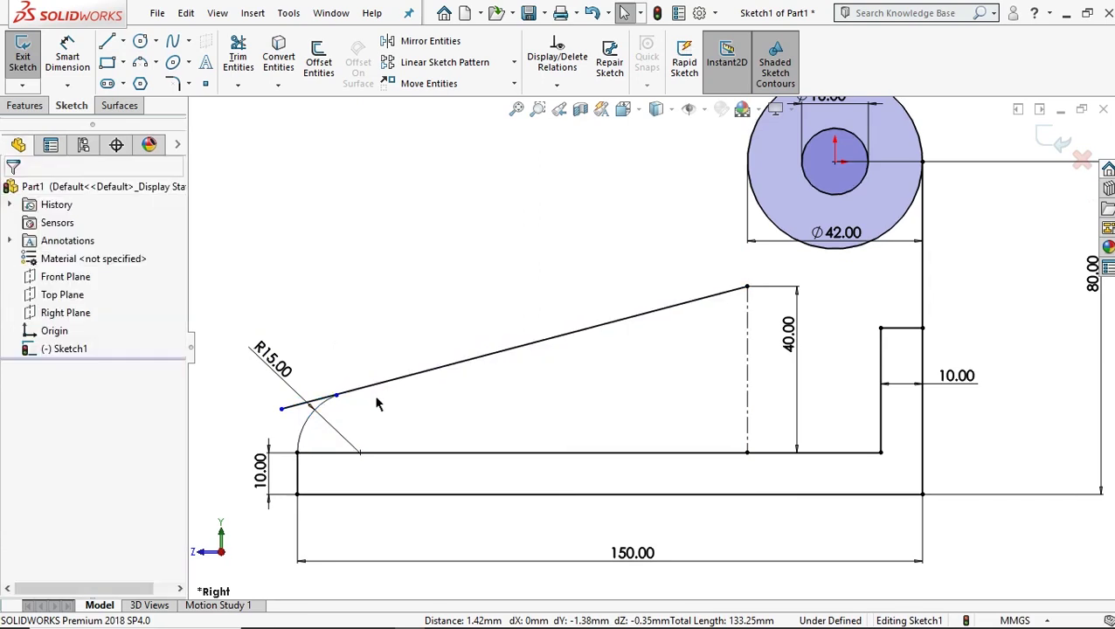
scroll(356, 405, "down", 2)
scroll(385, 398, "down", 2)
scroll(472, 366, "down", 2)
Step: Power-trim to extend the R15 arc past the sloping line
scroll(522, 320, "down", 1)
scroll(524, 322, "down", 1)
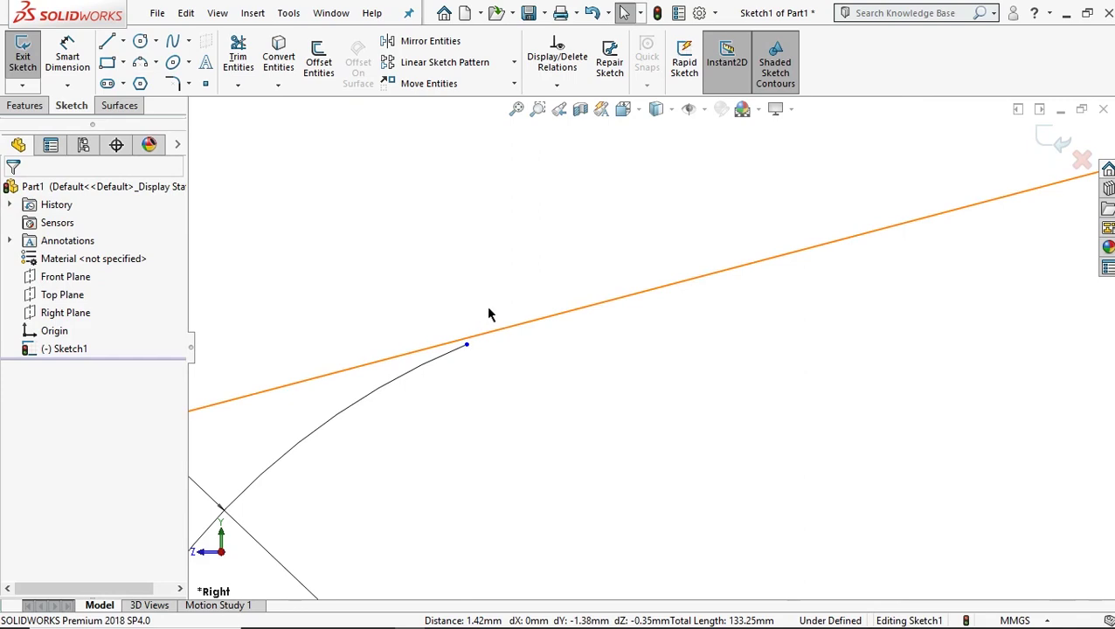
left_click(237, 86)
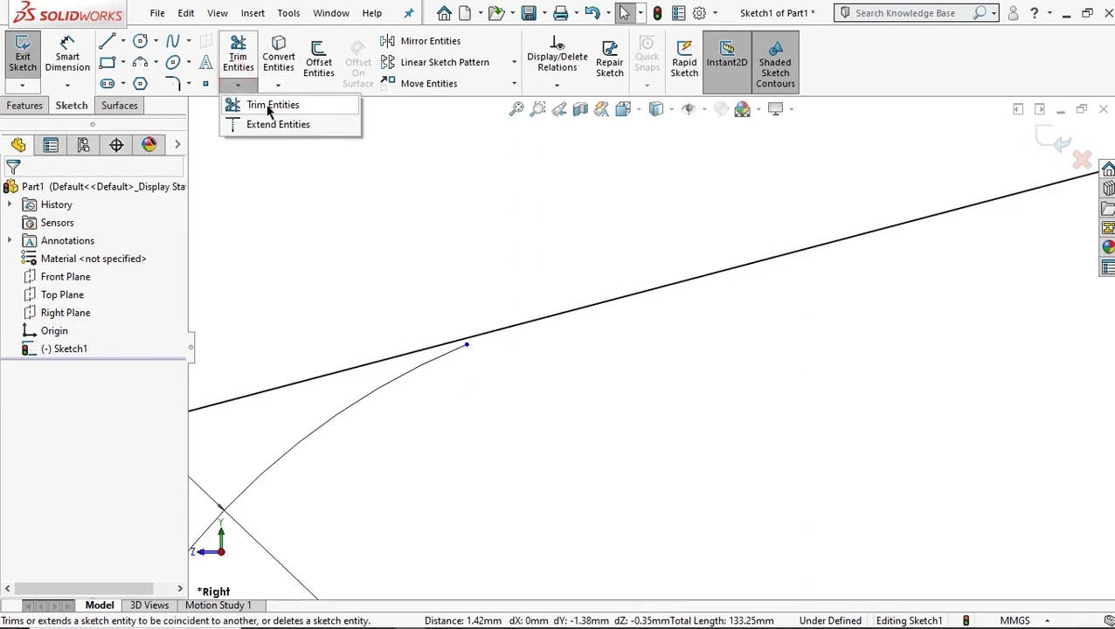
left_click(272, 105)
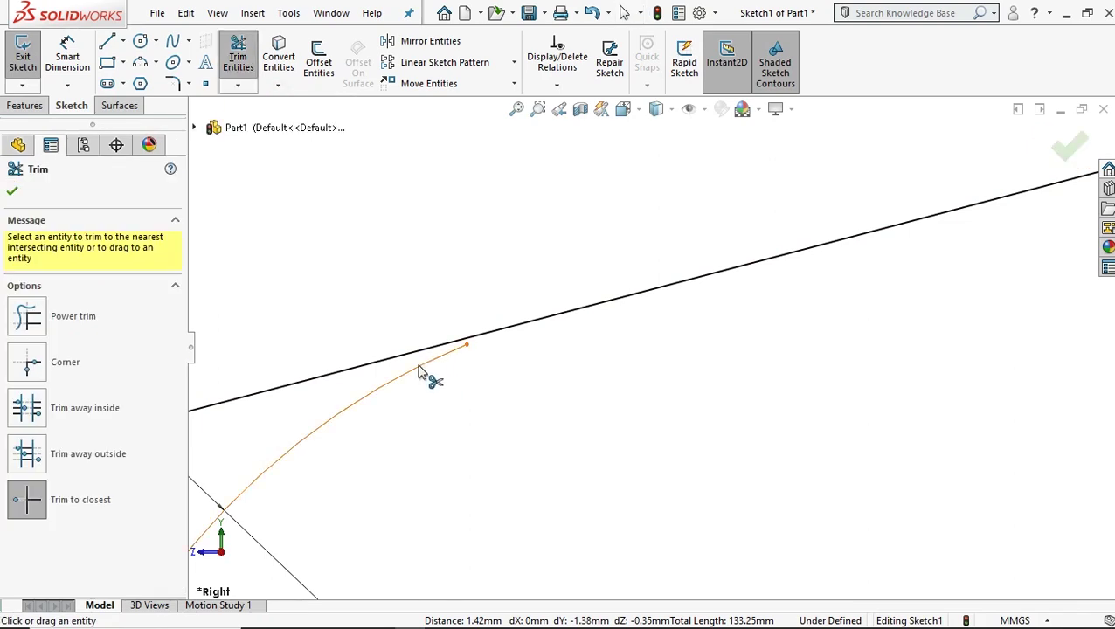
left_click(37, 323)
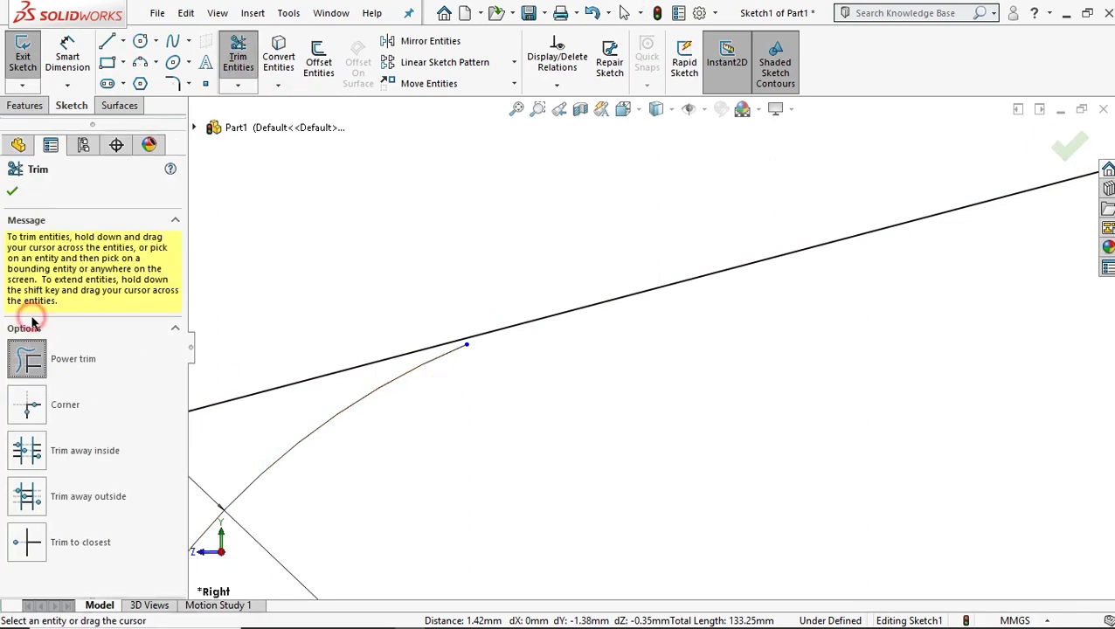
left_click(402, 377)
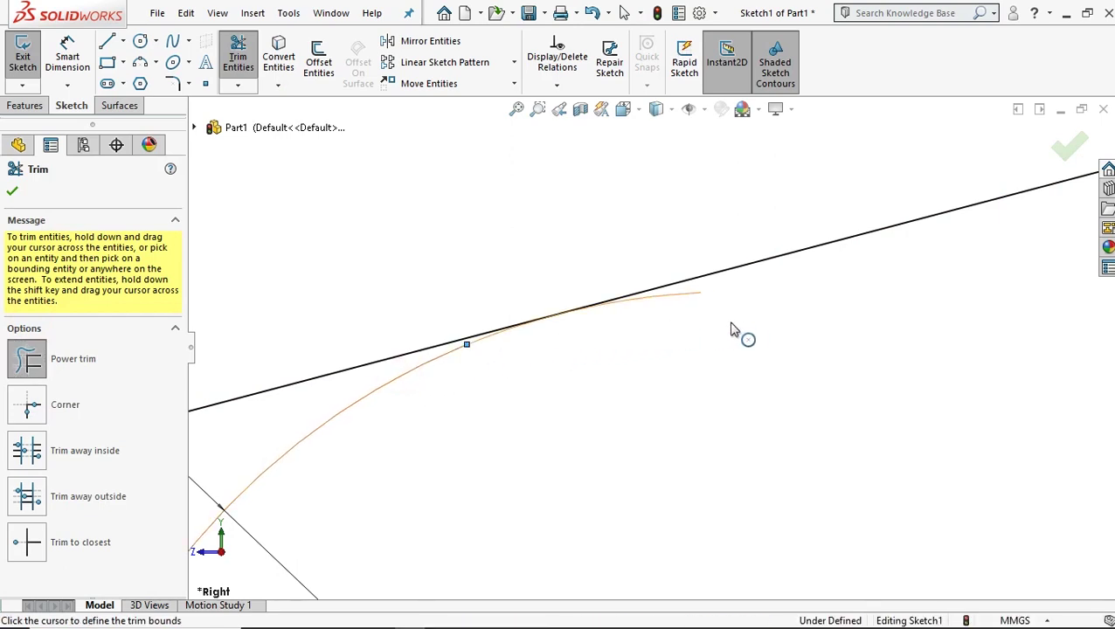
left_click(812, 329)
left_click(12, 192)
scroll(525, 326, "up", 2)
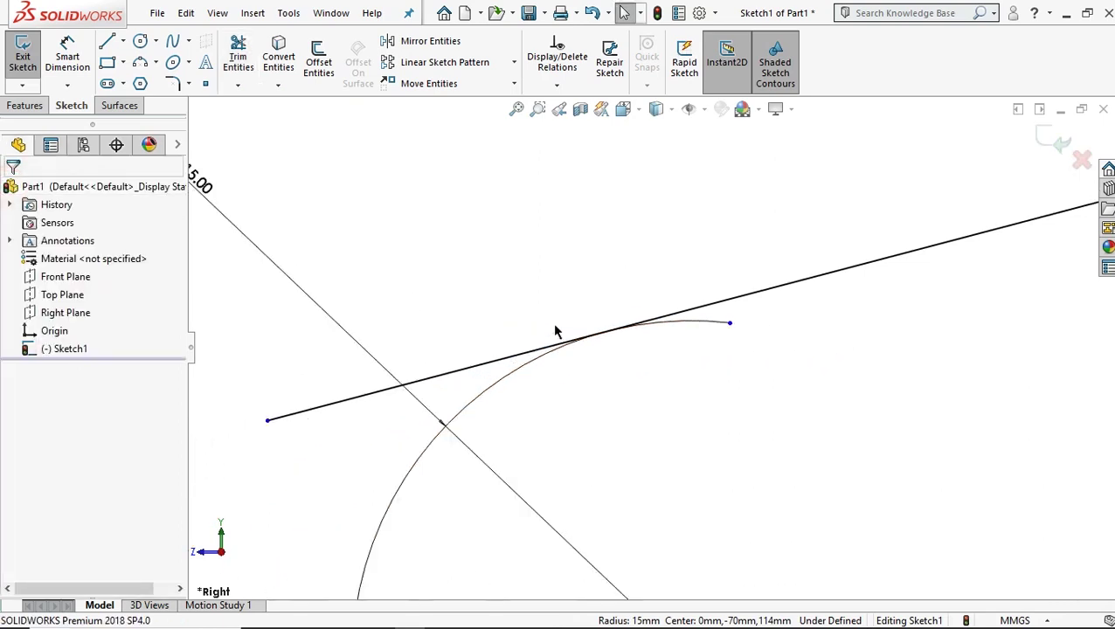
scroll(555, 329, "up", 2)
scroll(709, 406, "down", 1)
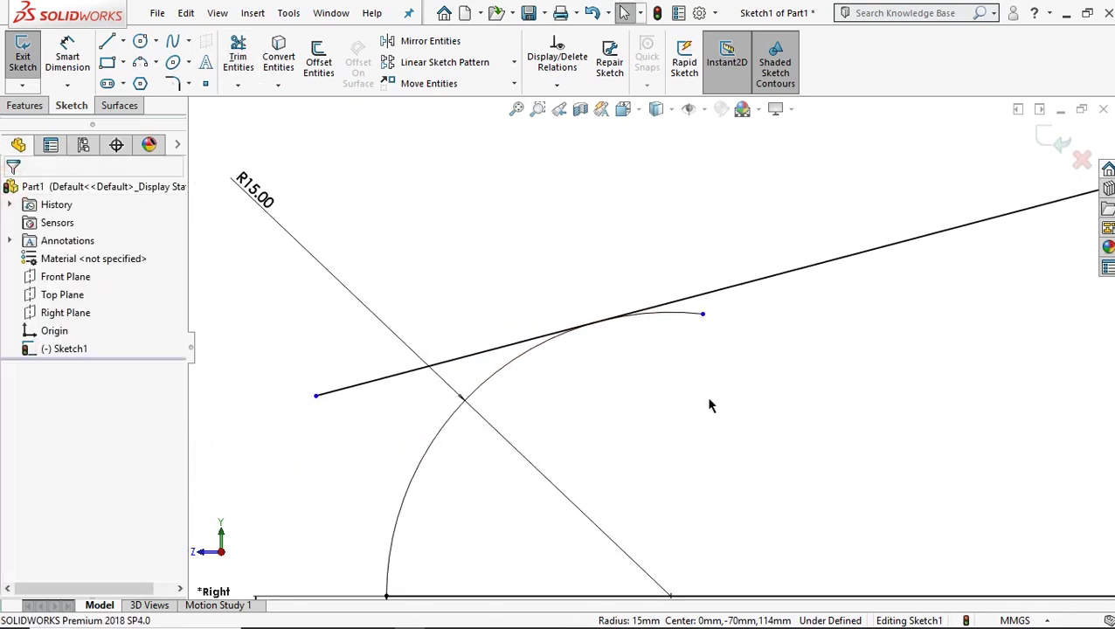
Step: Trim the line and arc overhangs back to their intersection using Trim to closest
left_click(238, 57)
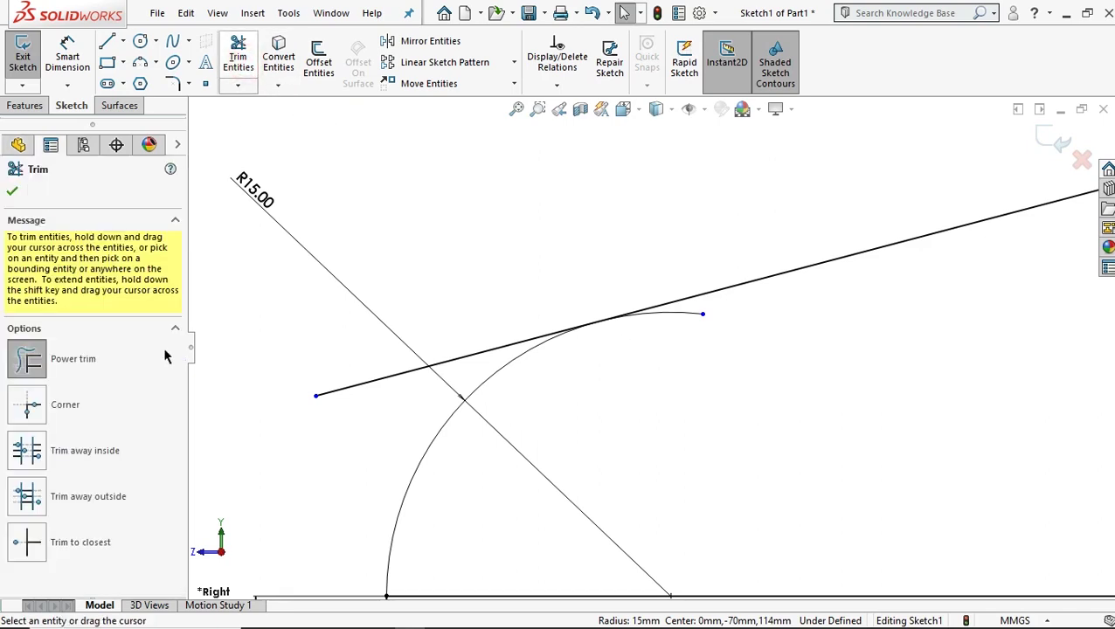
left_click(35, 545)
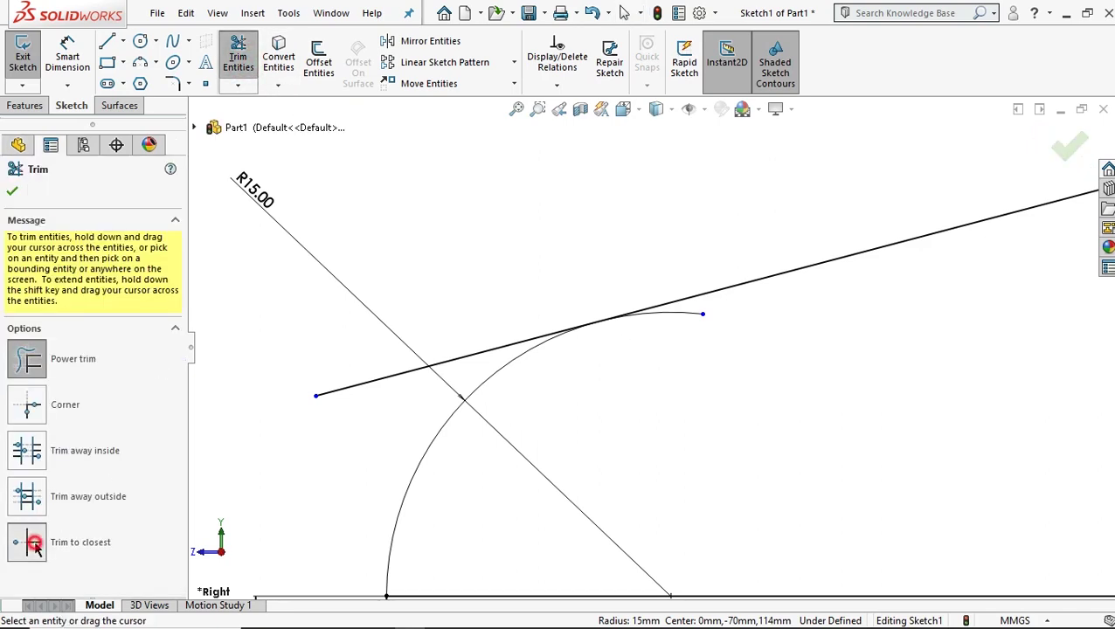
left_click(451, 367)
scroll(699, 333, "down", 1)
scroll(697, 323, "down", 1)
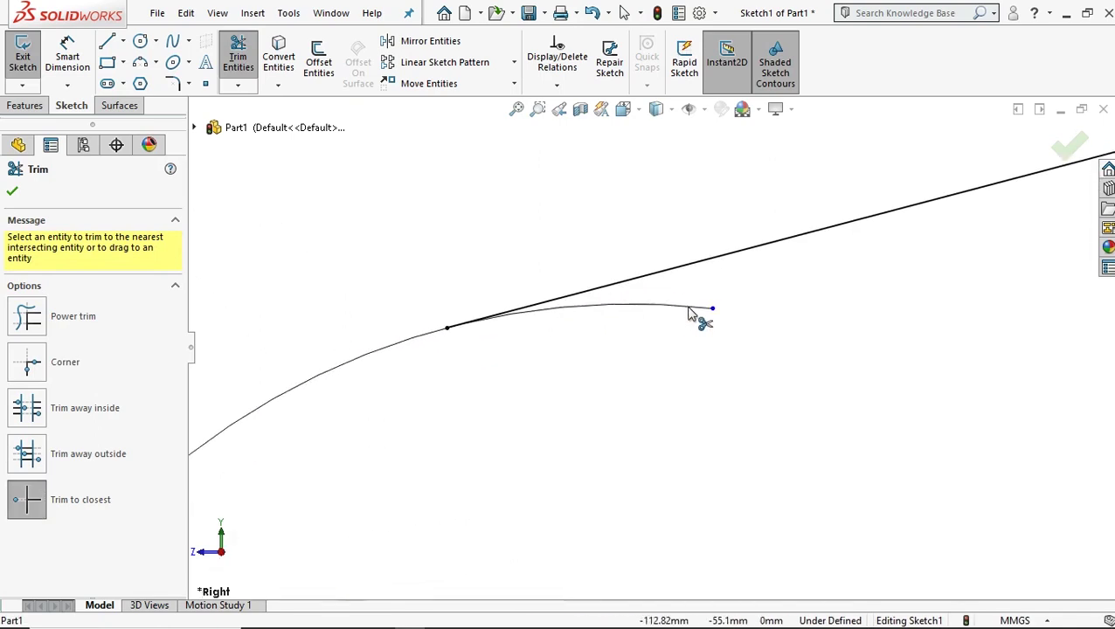
left_click(689, 312)
scroll(691, 315, "up", 1)
scroll(690, 315, "up", 1)
scroll(691, 315, "up", 1)
scroll(691, 315, "up", 1)
scroll(691, 315, "up", 1)
scroll(1010, 262, "up", 1)
scroll(1012, 257, "down", 1)
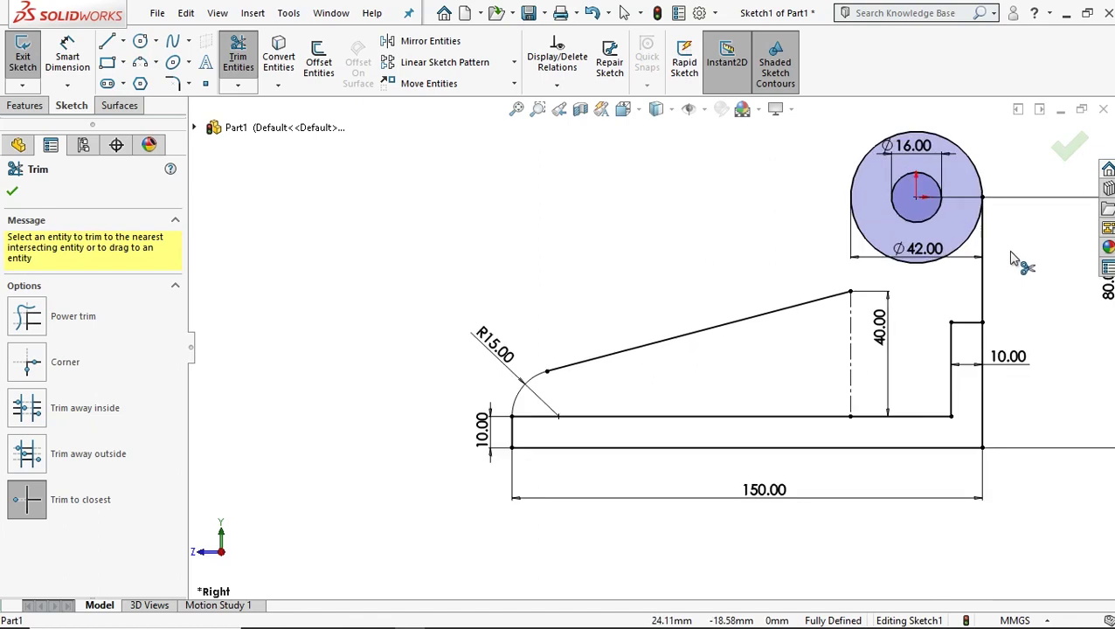
scroll(996, 253, "down", 1)
Step: Draw a vertical line from the 40 mm line's top up to the Ø42 circle
left_click(106, 41)
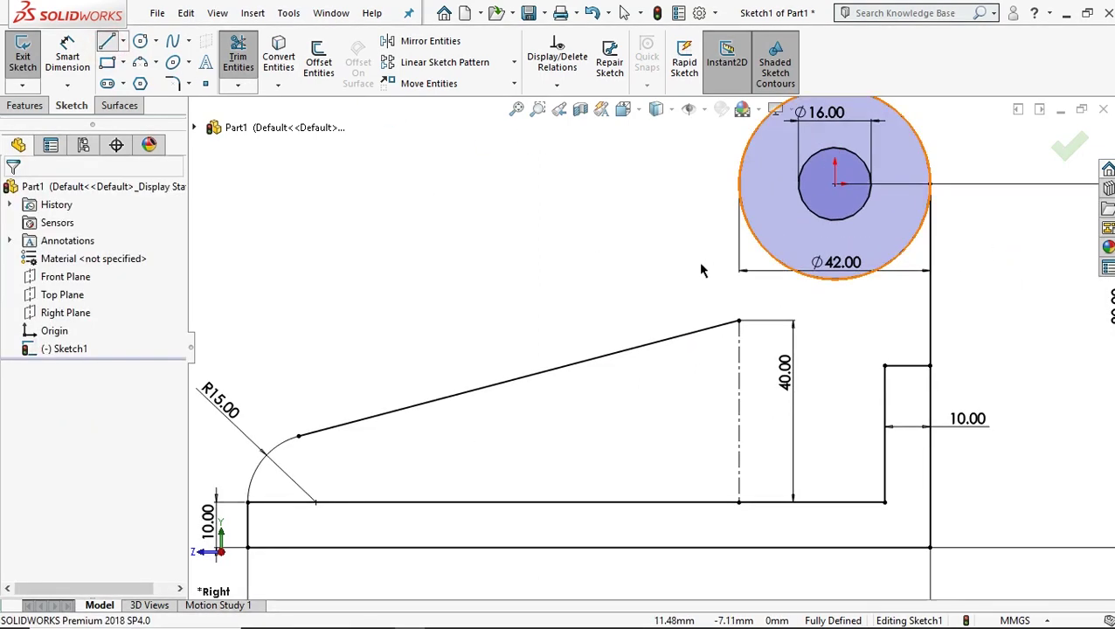
left_click(739, 322)
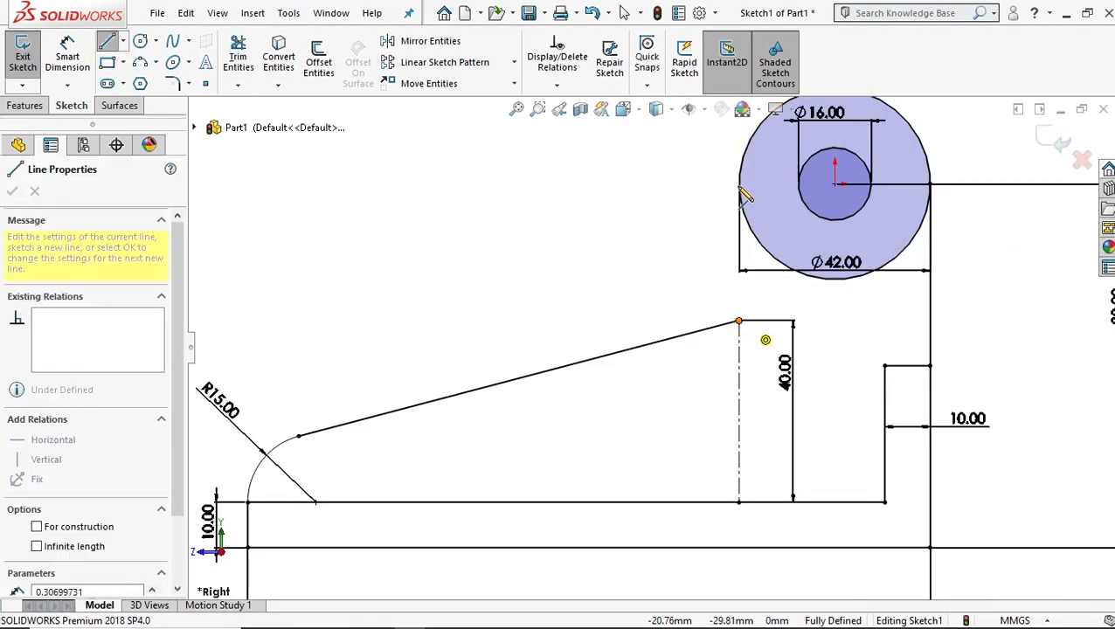
left_click(739, 185)
right_click(657, 207)
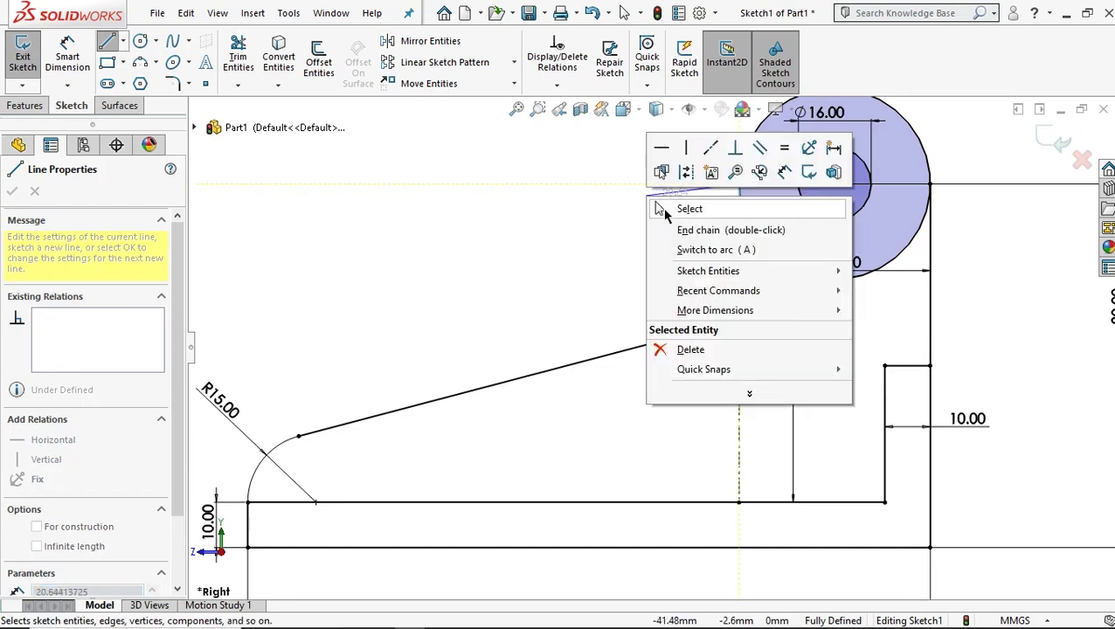
left_click(690, 209)
scroll(914, 272, "down", 2)
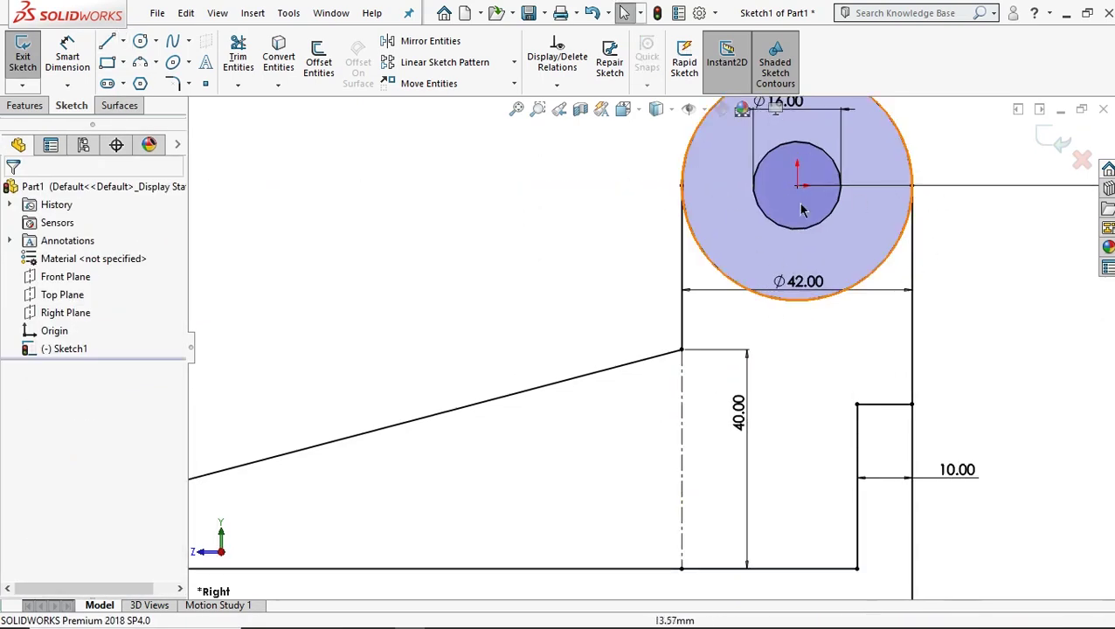
Step: Trim away the lower arc of the Ø42 circle, closing the bracket outline
left_click(237, 59)
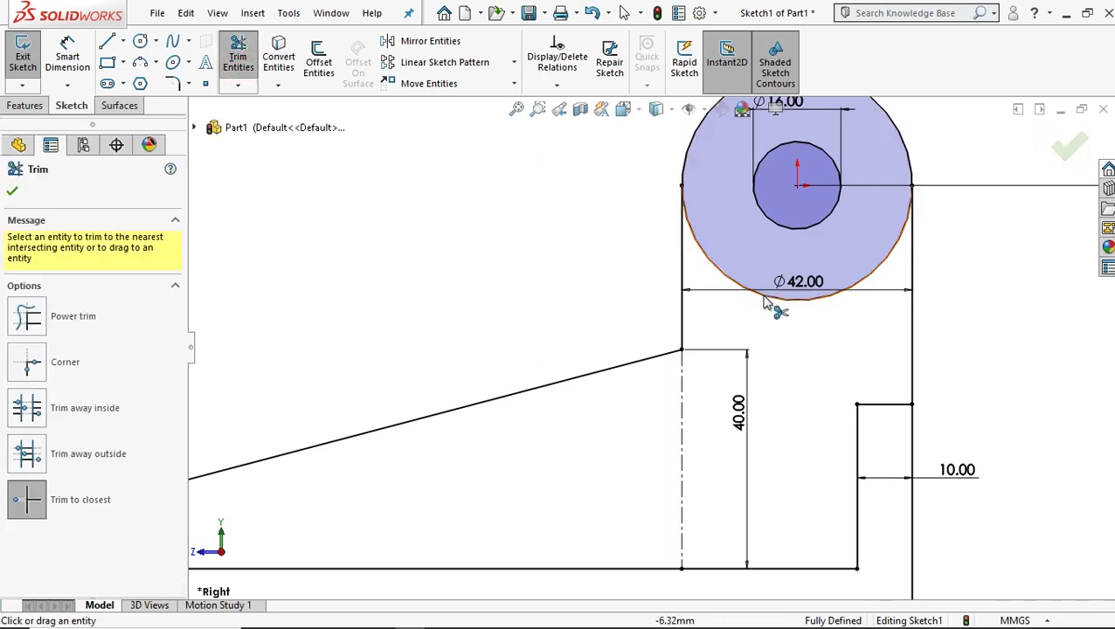
left_click(766, 297)
scroll(767, 310, "up", 3)
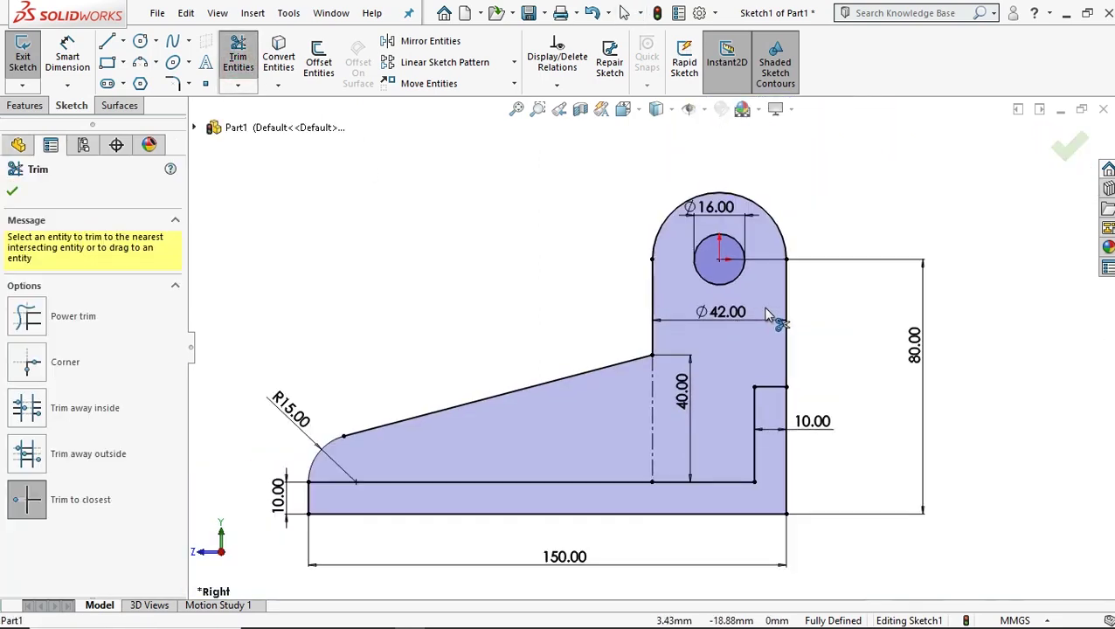
scroll(651, 315, "up", 3)
scroll(600, 391, "down", 4)
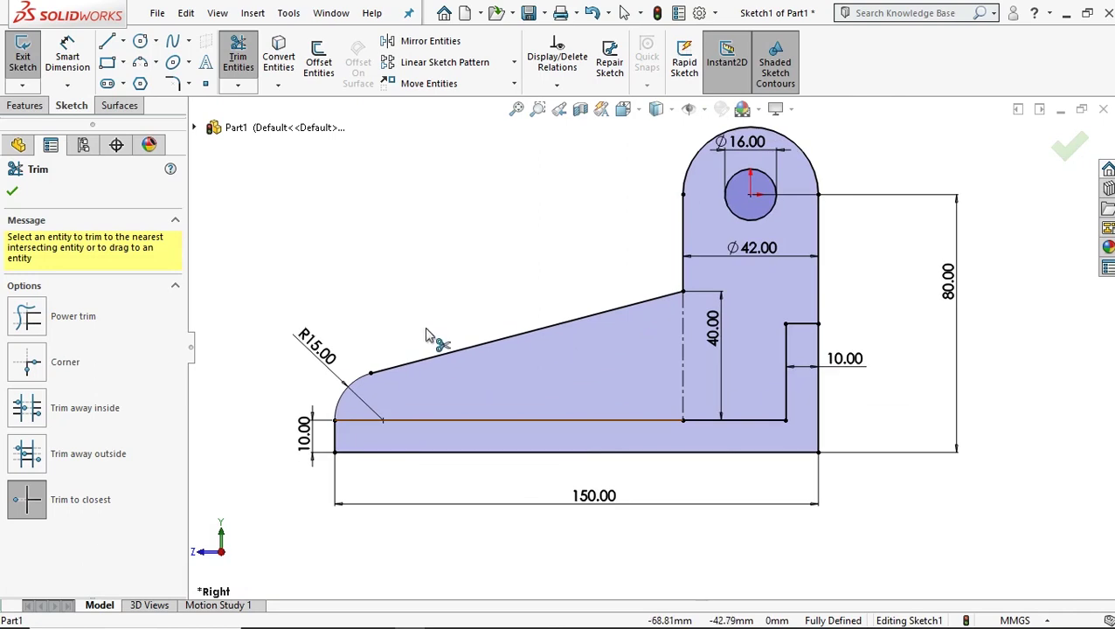
scroll(367, 357, "down", 1)
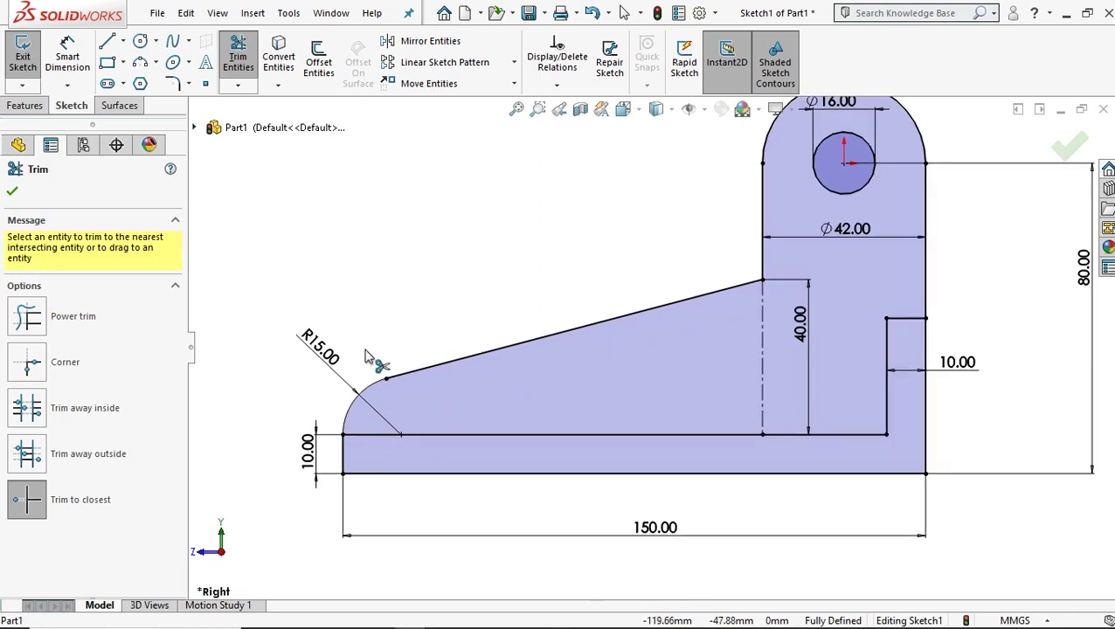
Step: Draw a small circle centred on the R15 arc's centre
left_click(140, 41)
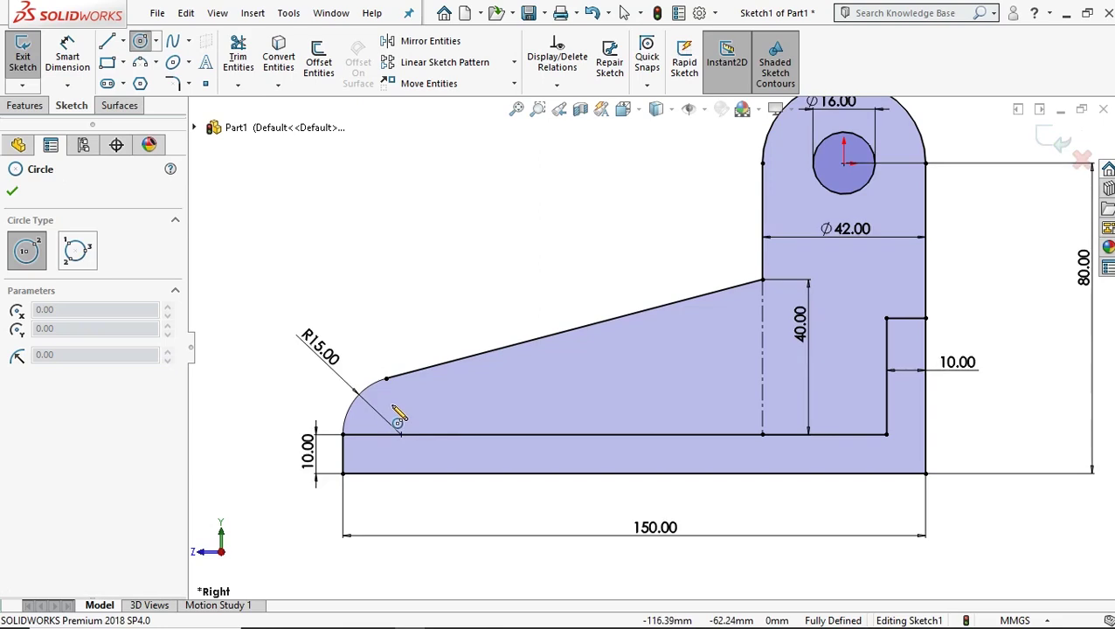
left_click(391, 403)
left_click(408, 423)
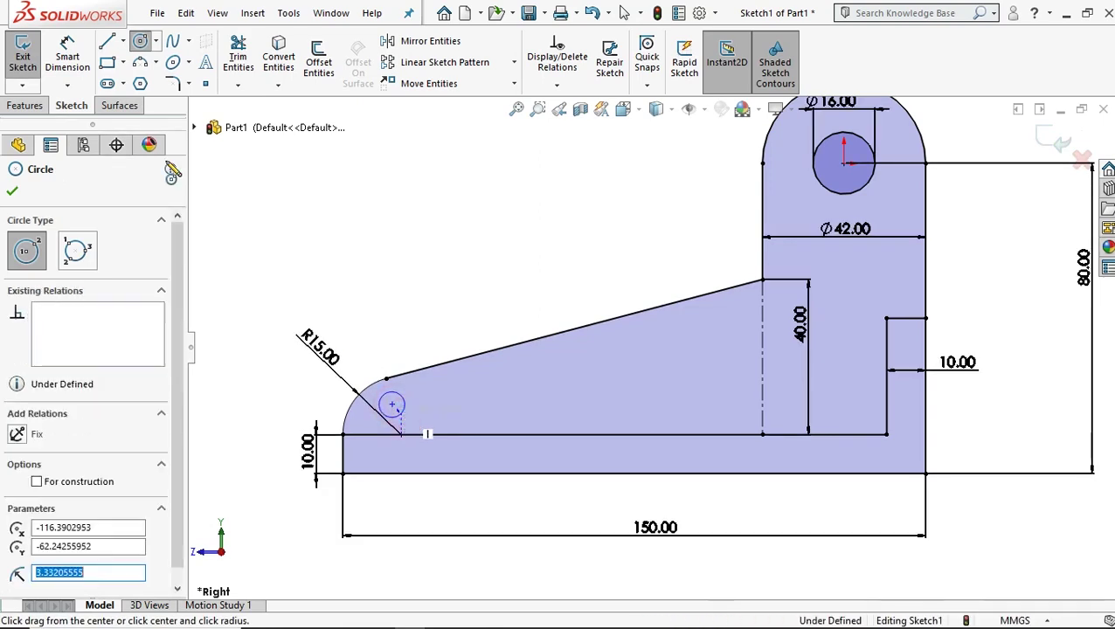
key("Escape")
Step: Dimension the small circle's diameter to 7 mm
left_click(406, 402)
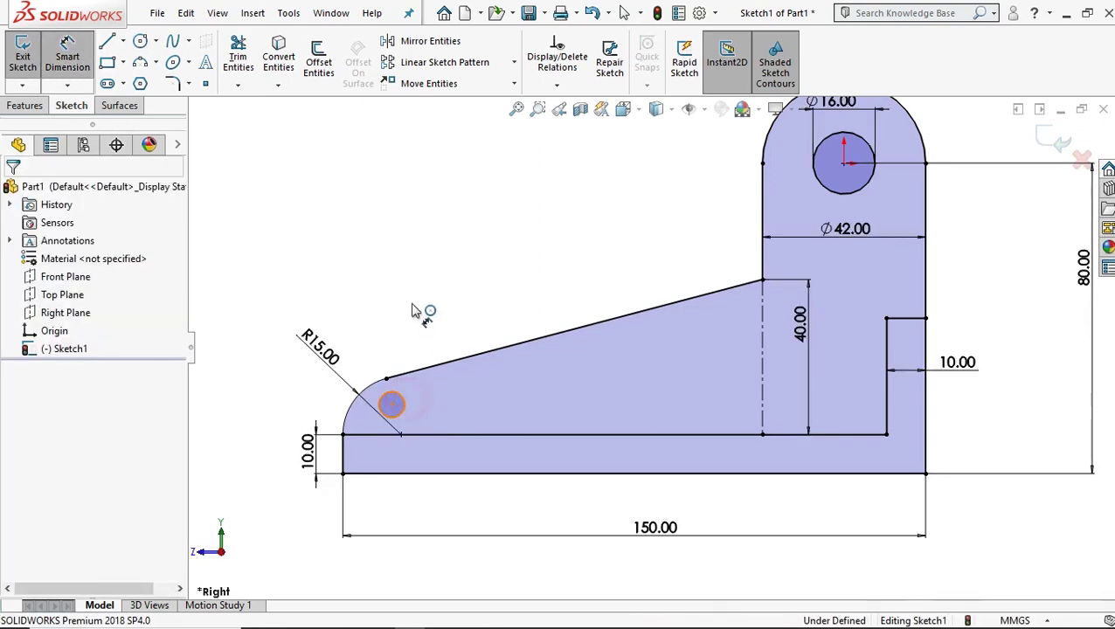
left_click(395, 306)
type("7")
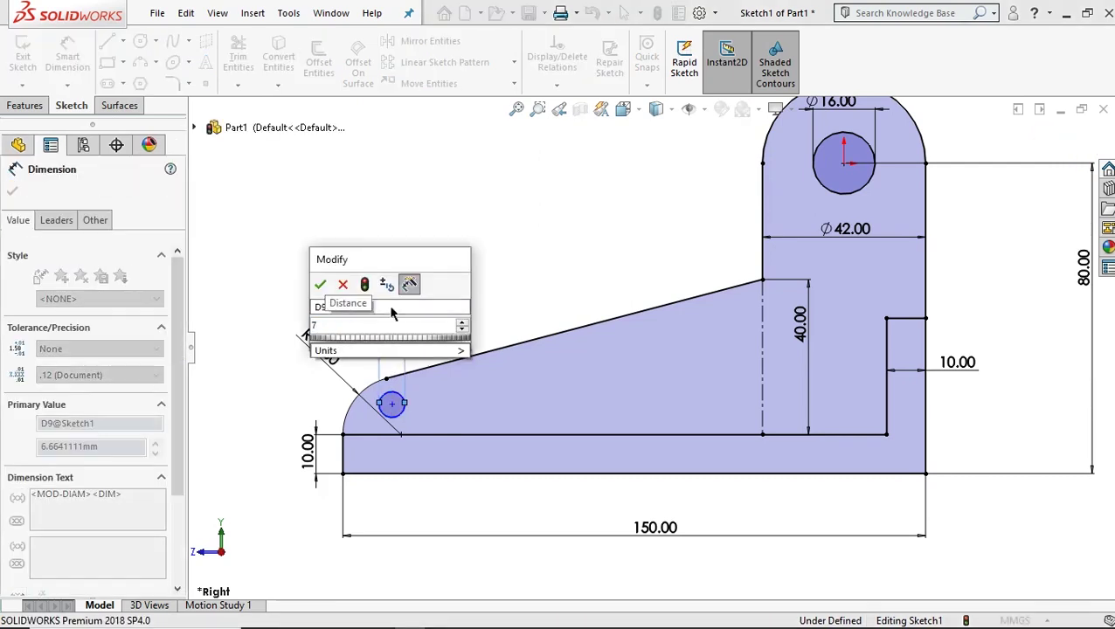
key("Return")
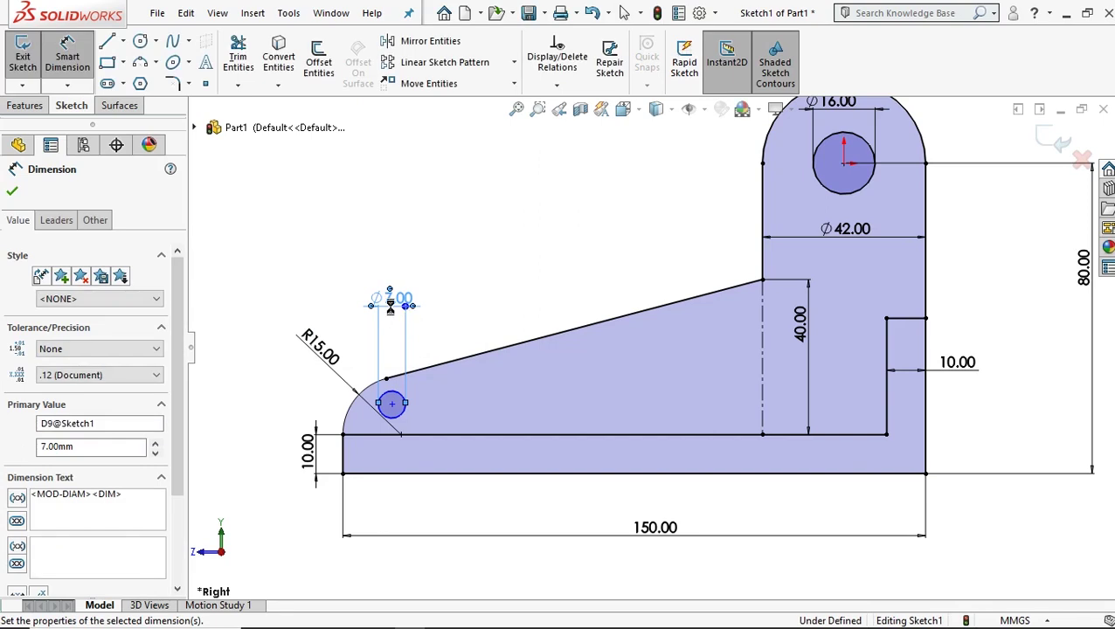
Step: Locate the hole centre 7.50 above the base line and 15.00 from the left corner
left_click(397, 435)
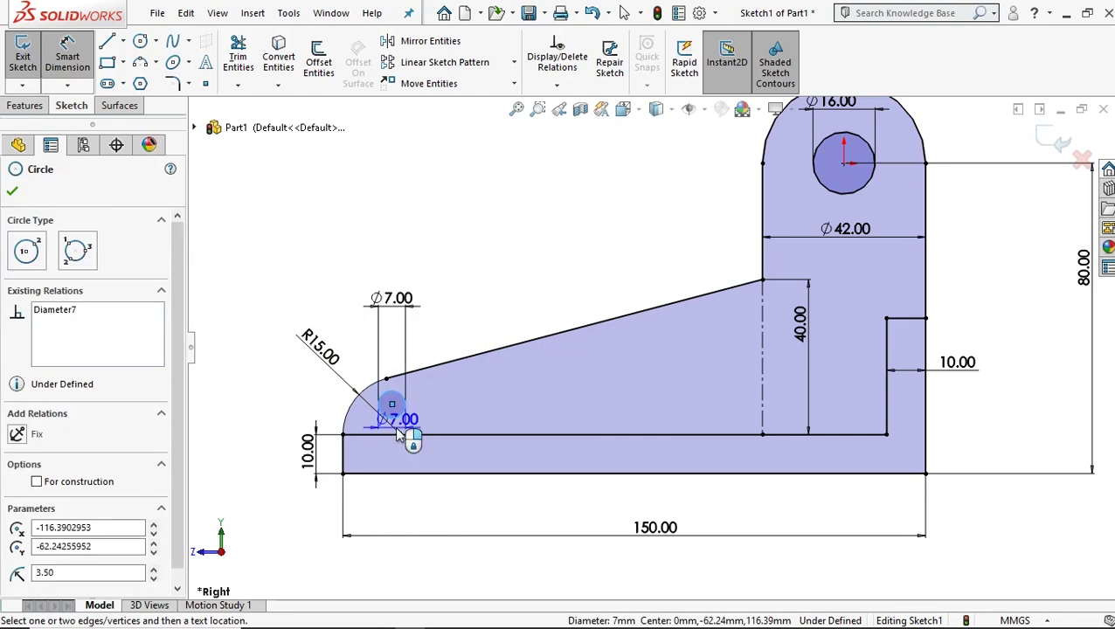
left_click(480, 428)
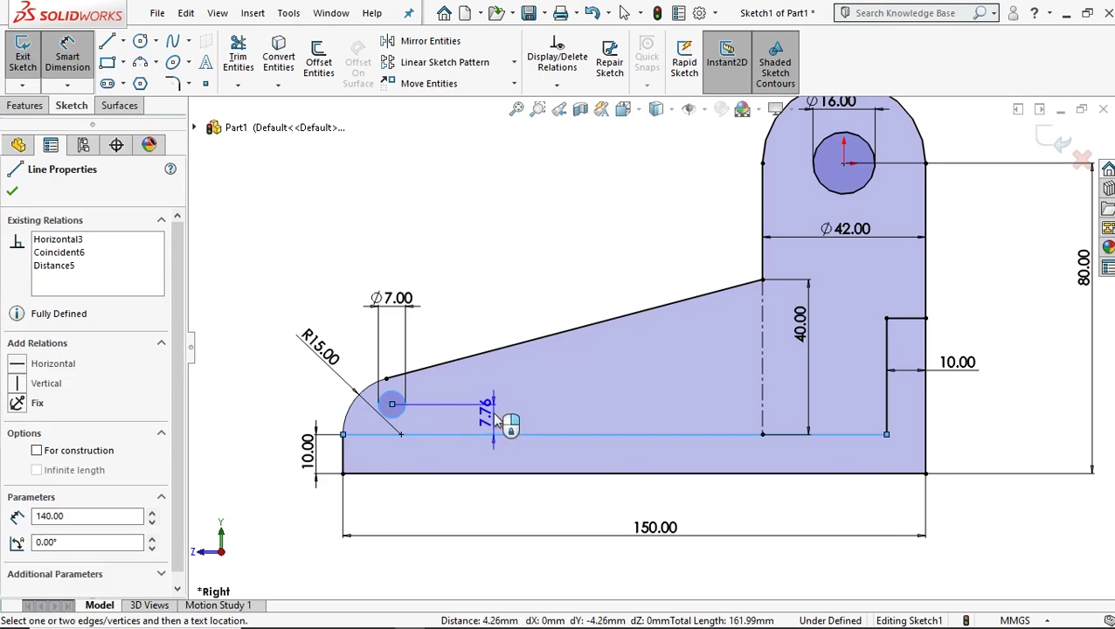
left_click(496, 420)
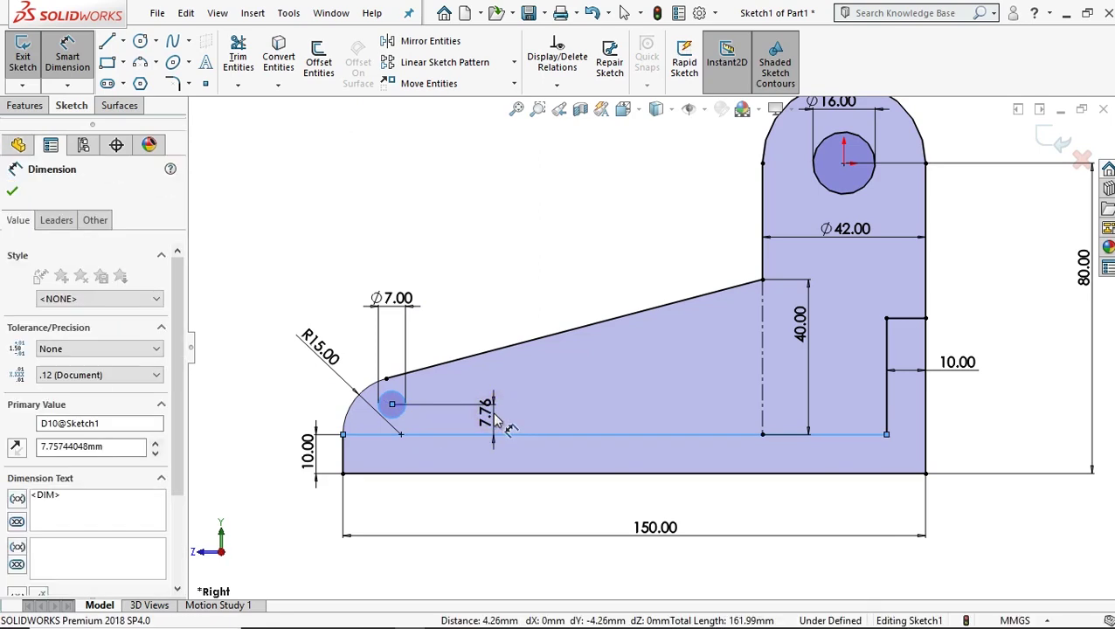
type("7.")
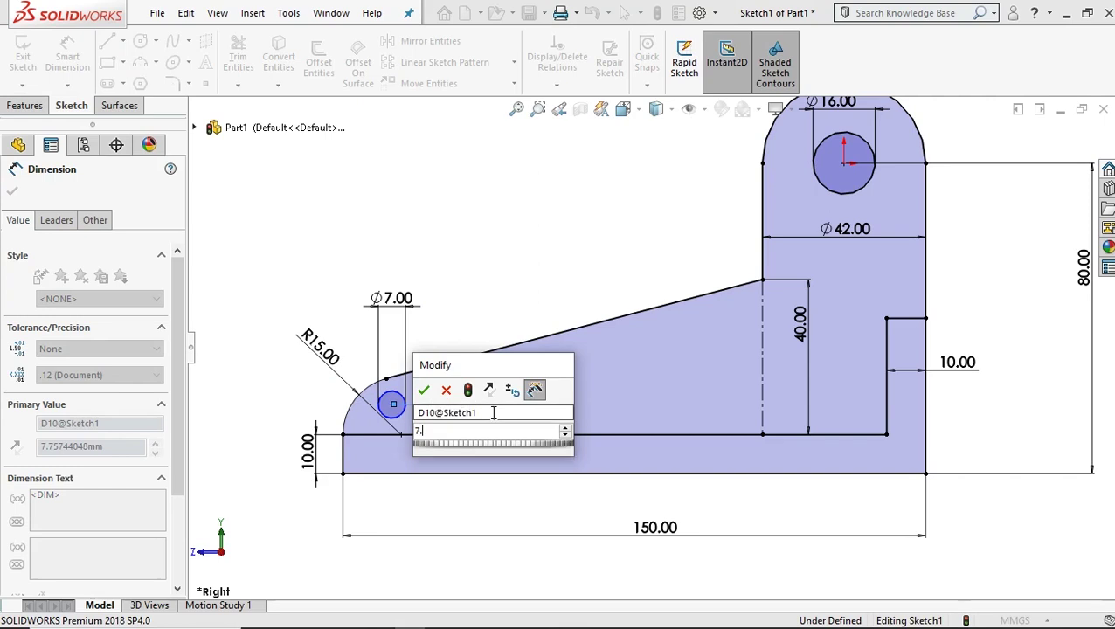
key("Escape")
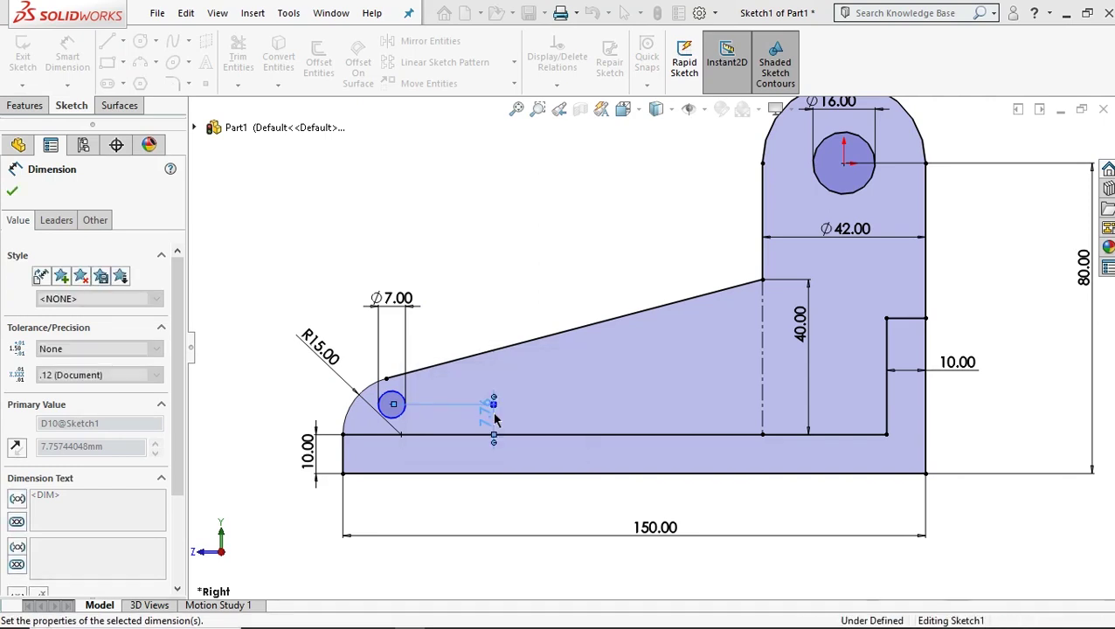
left_click(398, 422)
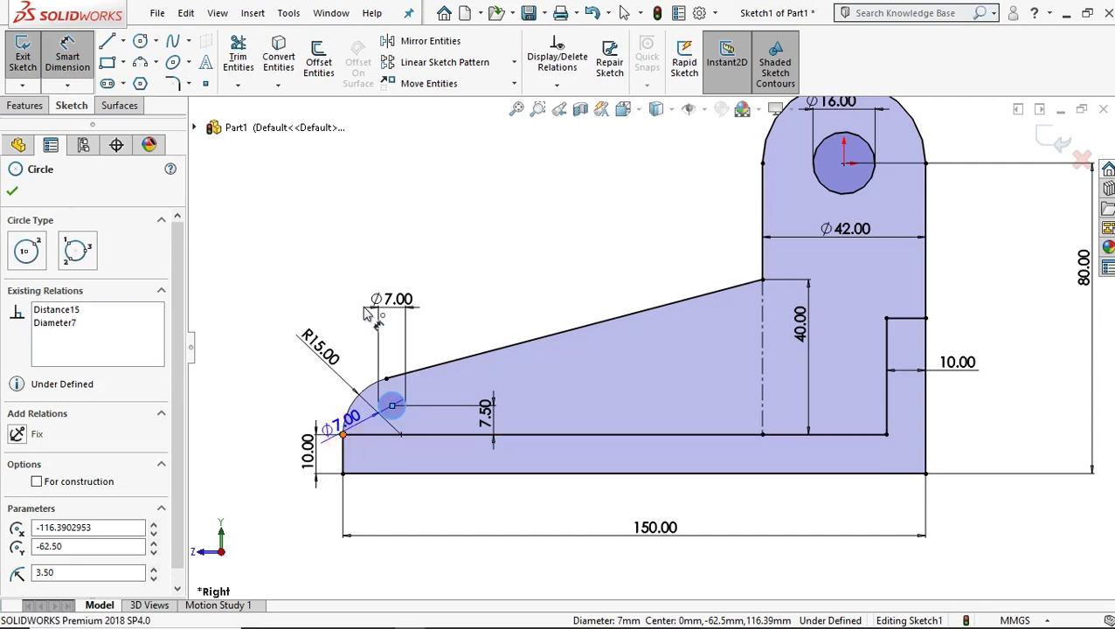
left_click(344, 434)
left_click(365, 262)
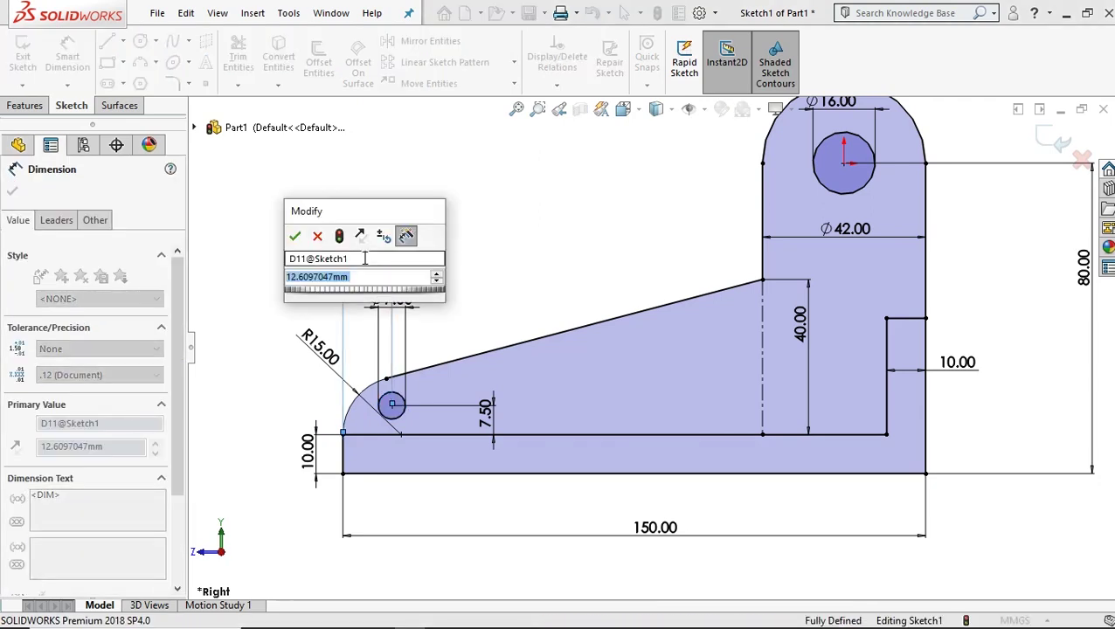
type("10")
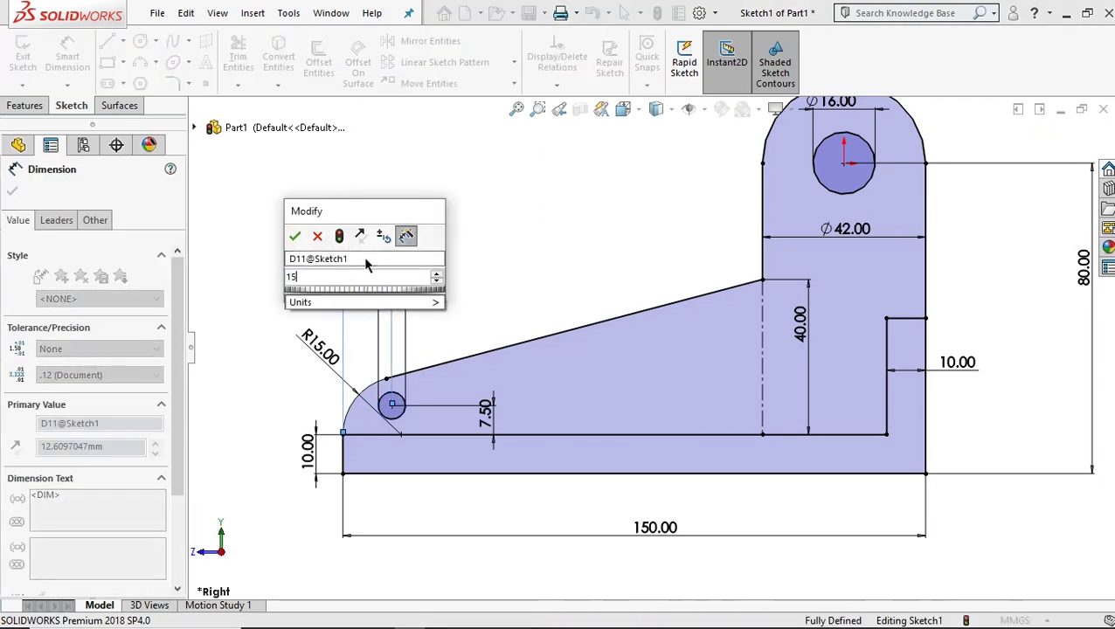
key("Escape")
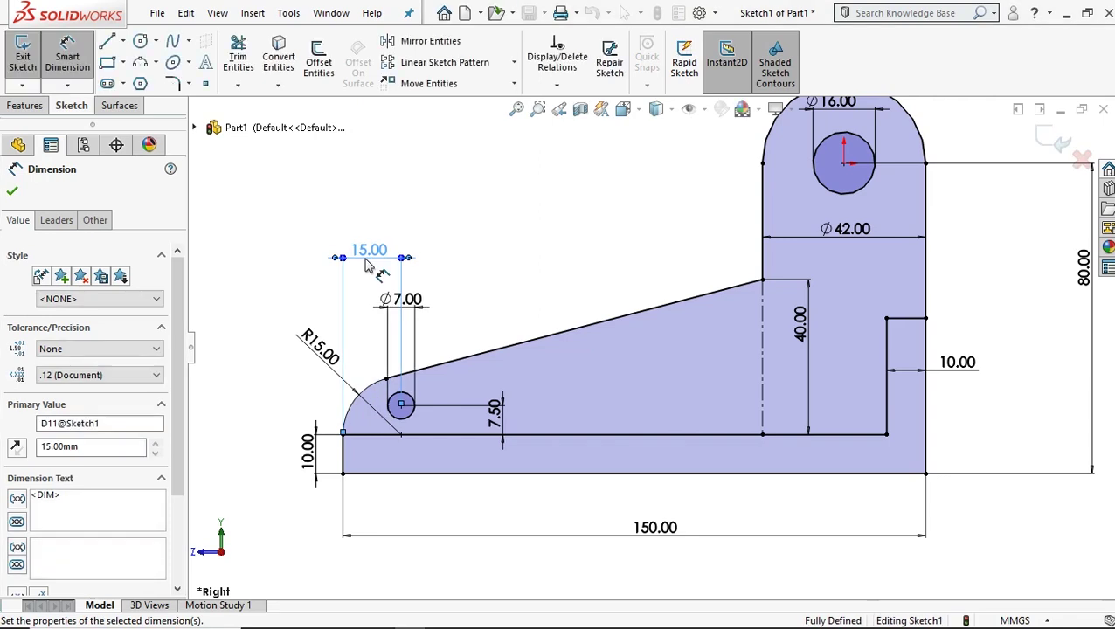
left_click(11, 194)
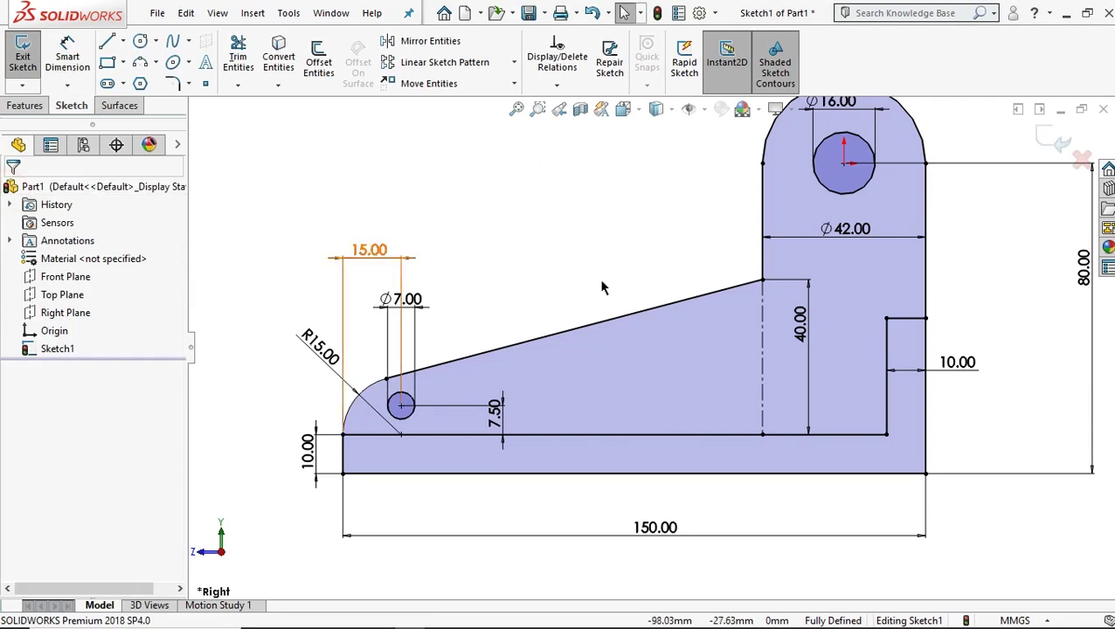
Step: Fit and shift the fully defined sketch in view, then bring up the Features tools
key("z")
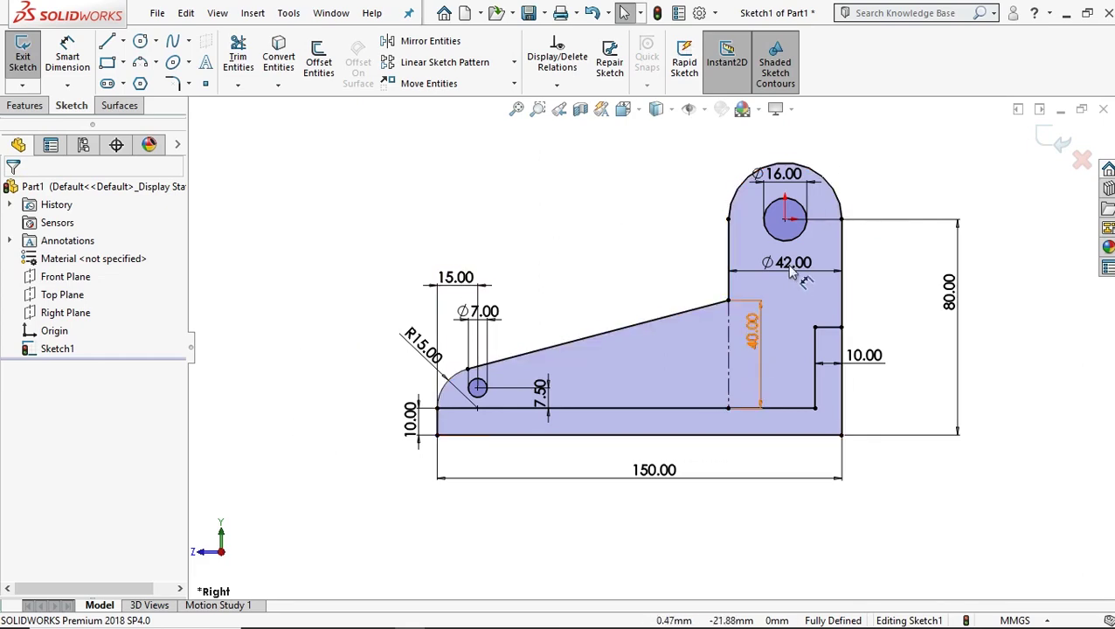
scroll(791, 273, "down", 2)
middle_click_drag(769, 269, 758, 294, "ctrl")
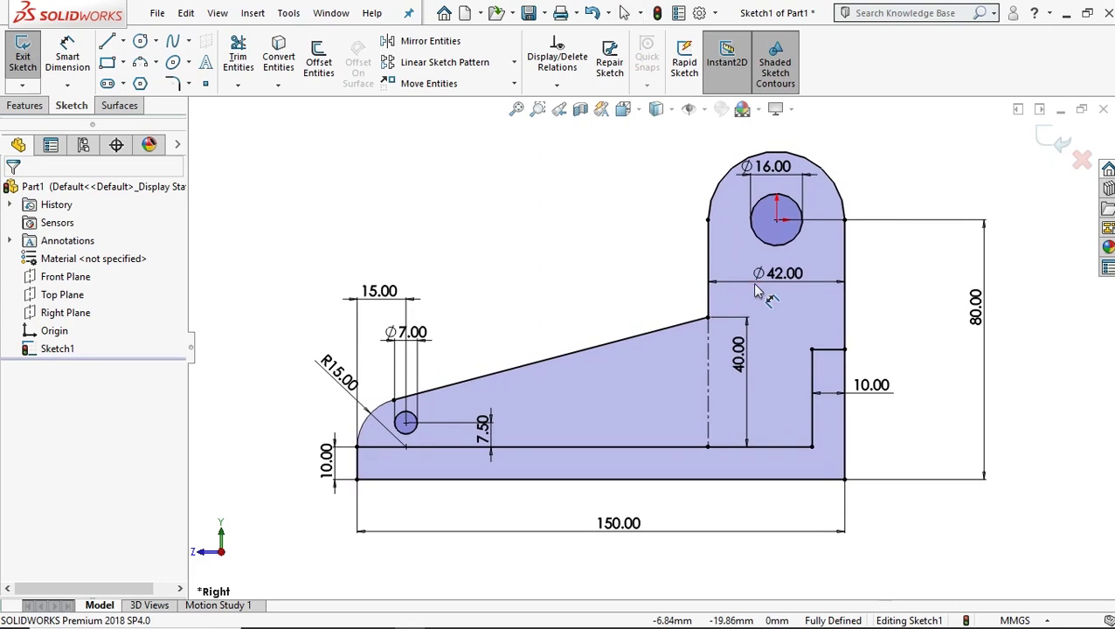
left_click(26, 106)
Step: Extrude the L-shaped bottom strip Mid Plane to 82 mm as Boss-Extrude1
left_click(32, 60)
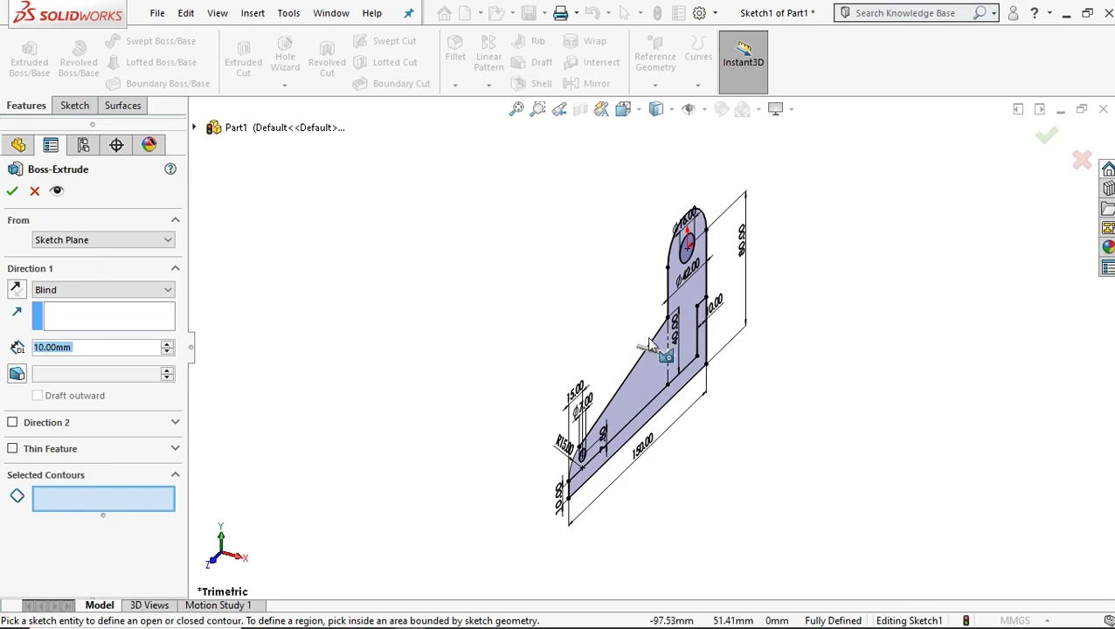
scroll(680, 440, "down", 2)
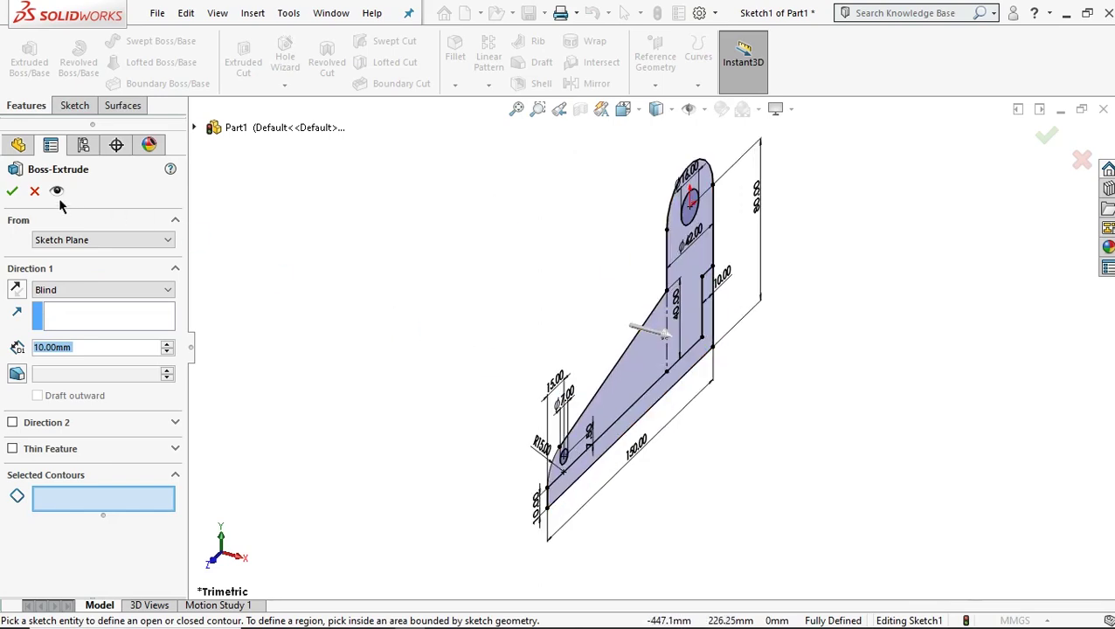
left_click(73, 291)
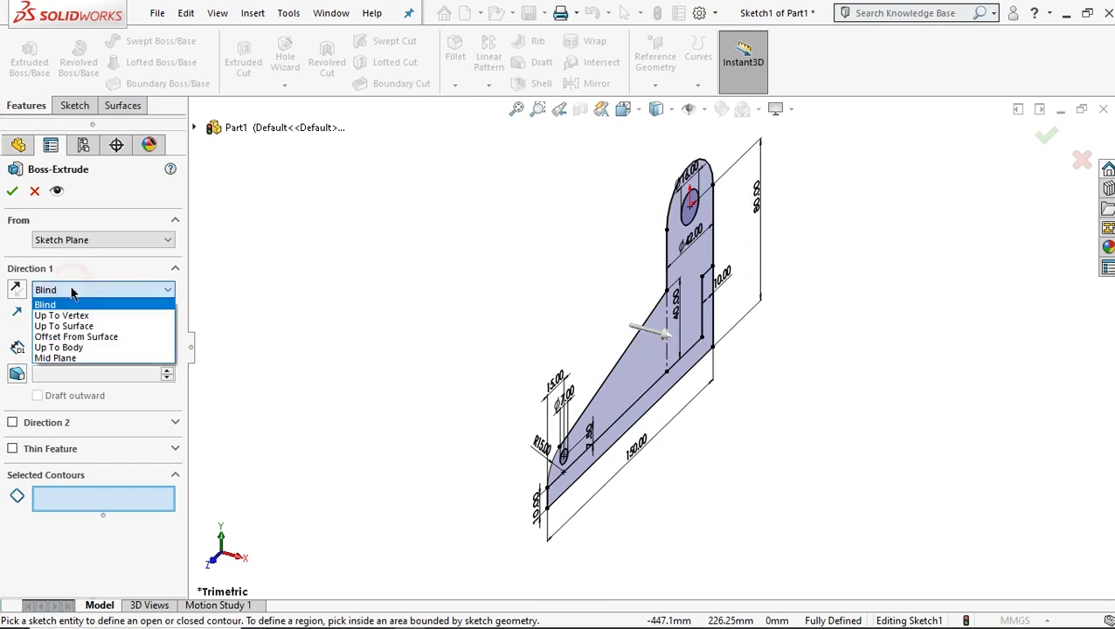
left_click(55, 358)
scroll(705, 472, "down", 2)
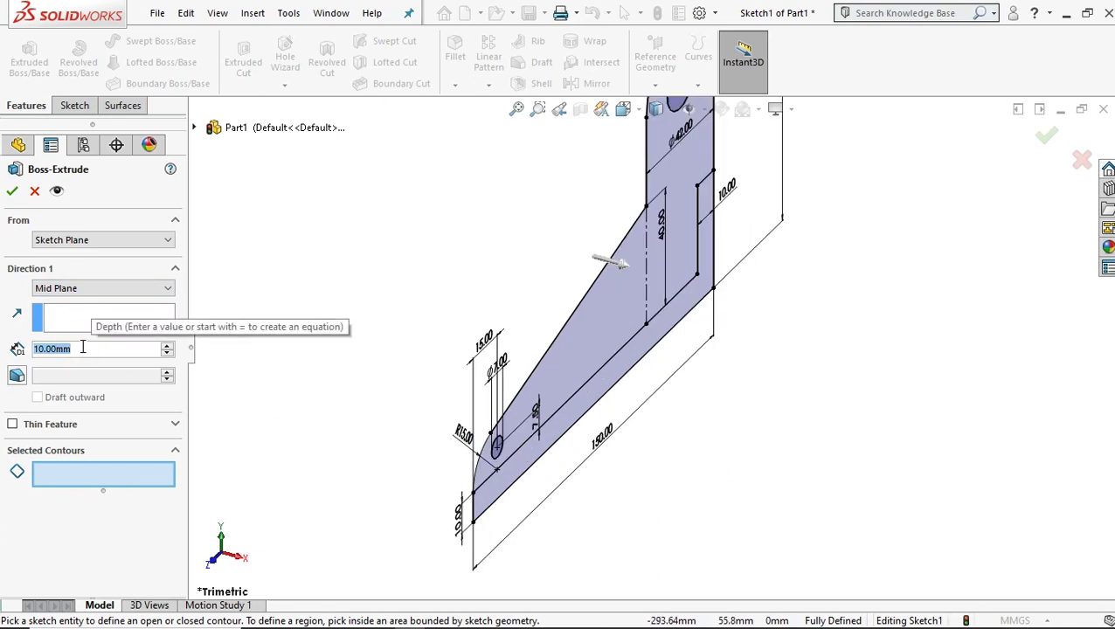
type("82")
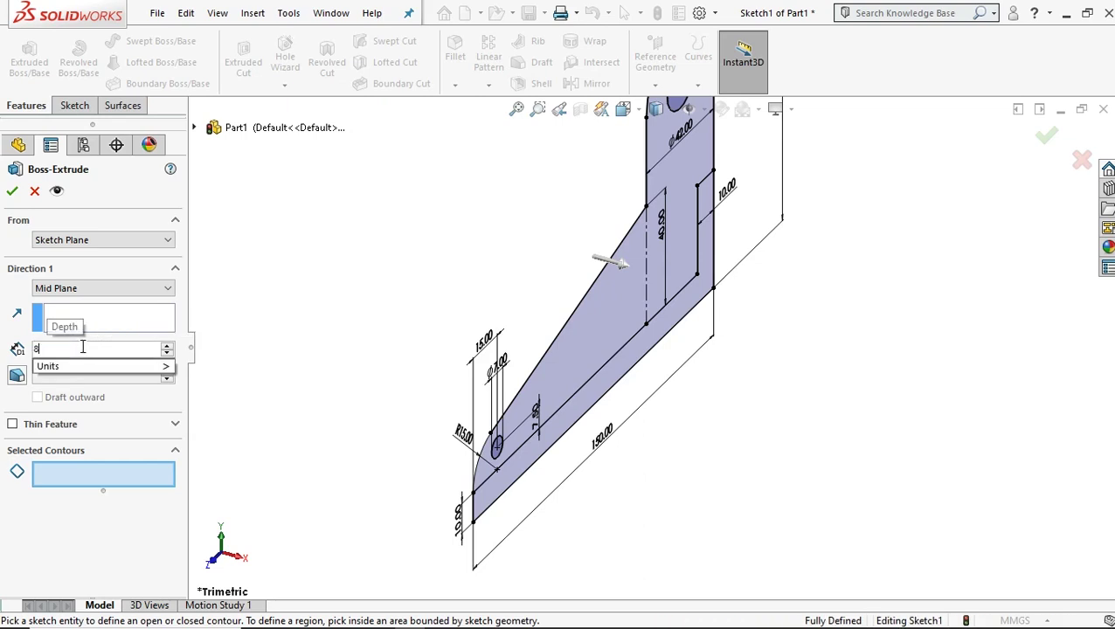
left_click(492, 496)
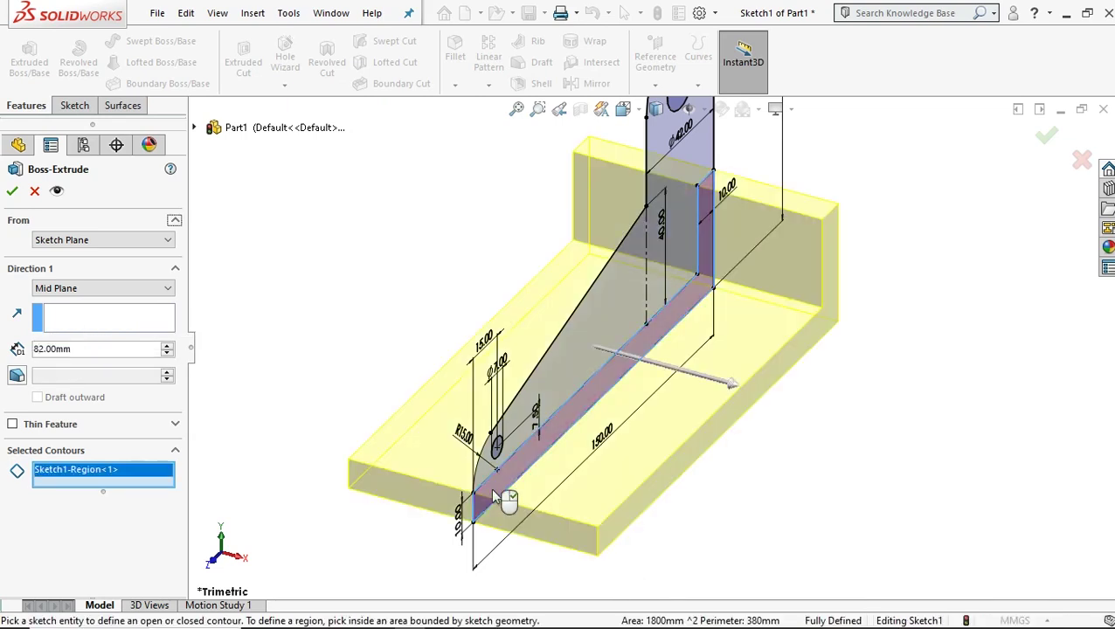
left_click(21, 193)
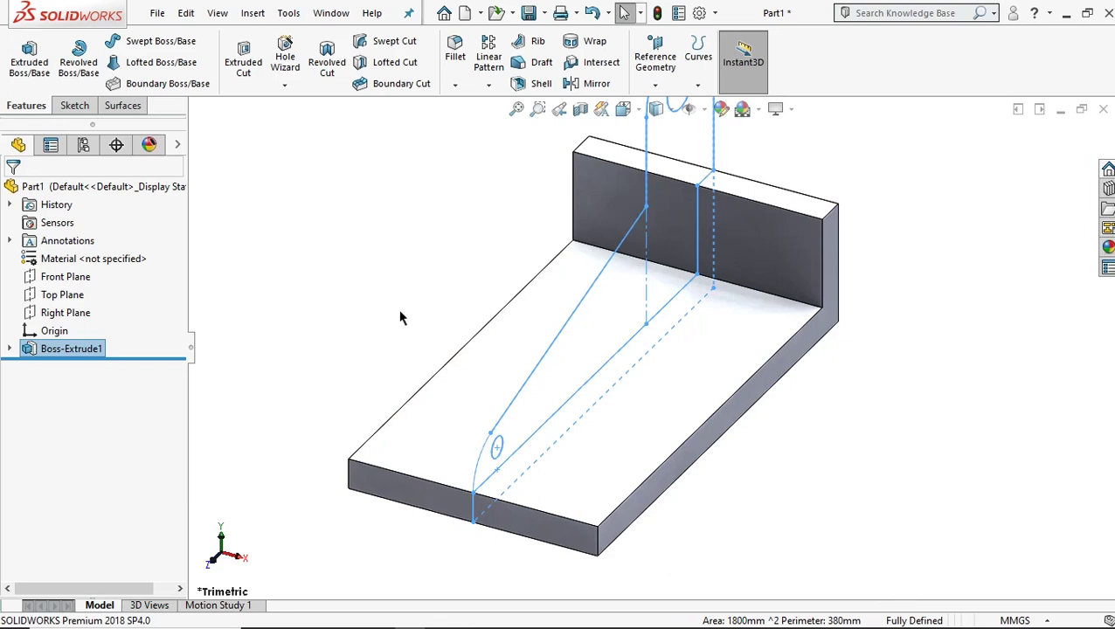
Step: Expand Boss-Extrude1 in the feature tree and select Sketch1
scroll(792, 192, "up", 1)
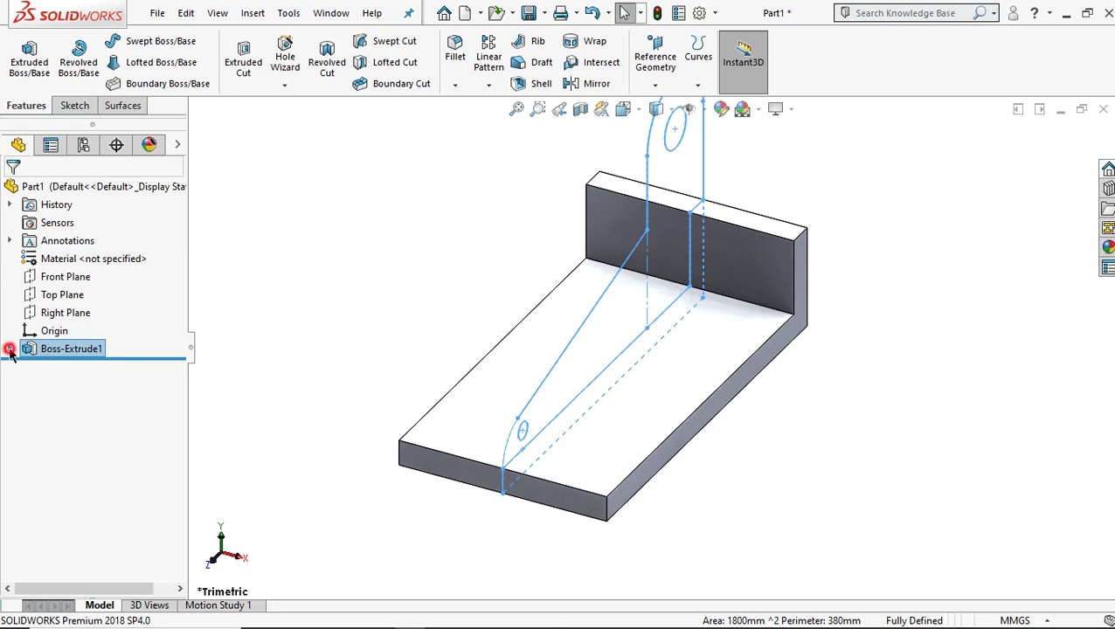
left_click(9, 349)
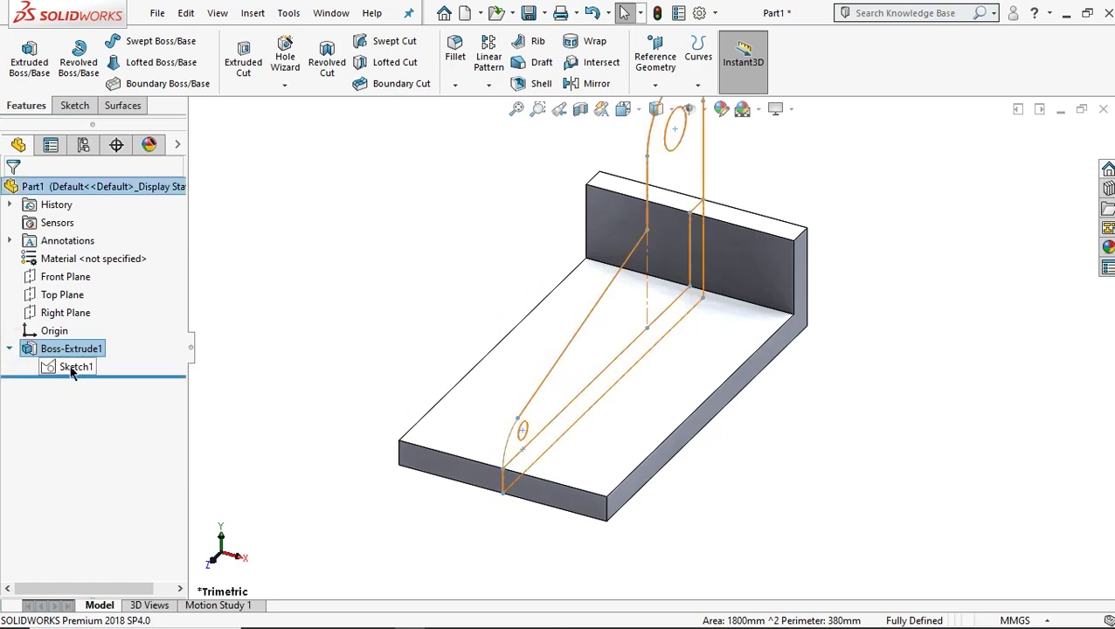
left_click(74, 367)
Step: Extrude the upper lug and sloped rib regions Mid Plane to 40 mm
left_click(29, 54)
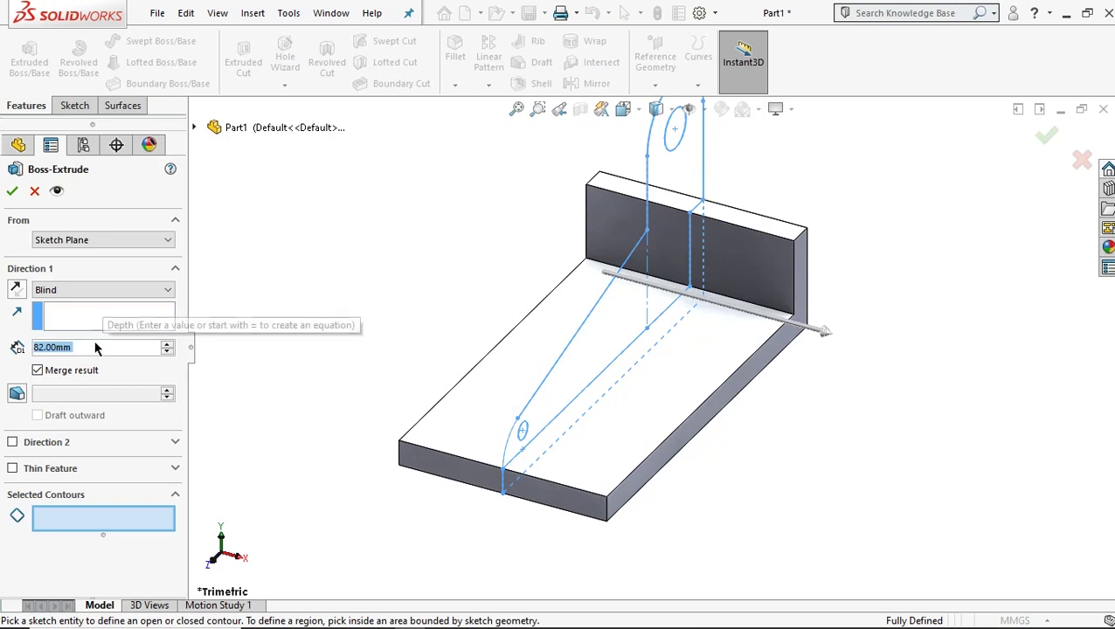
type("40")
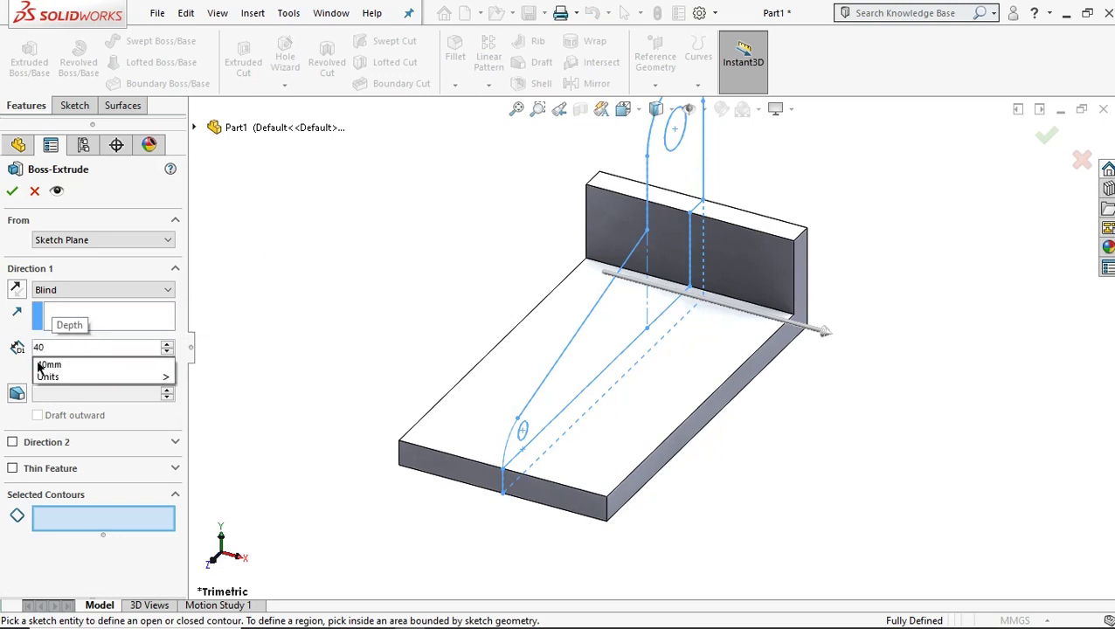
key("Return")
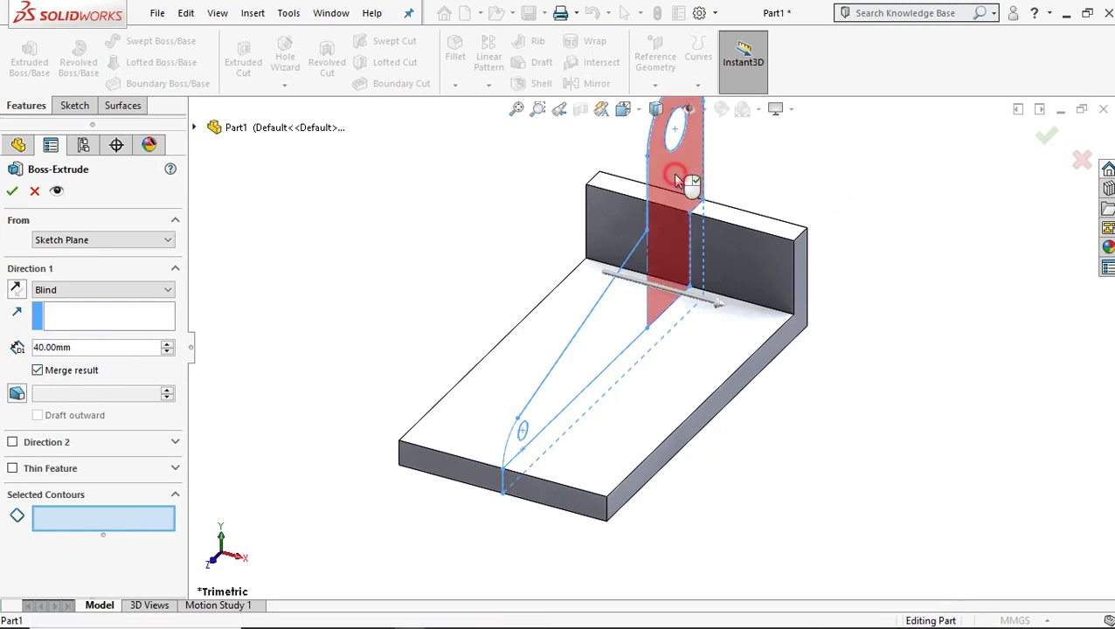
left_click(675, 177)
left_click(610, 313)
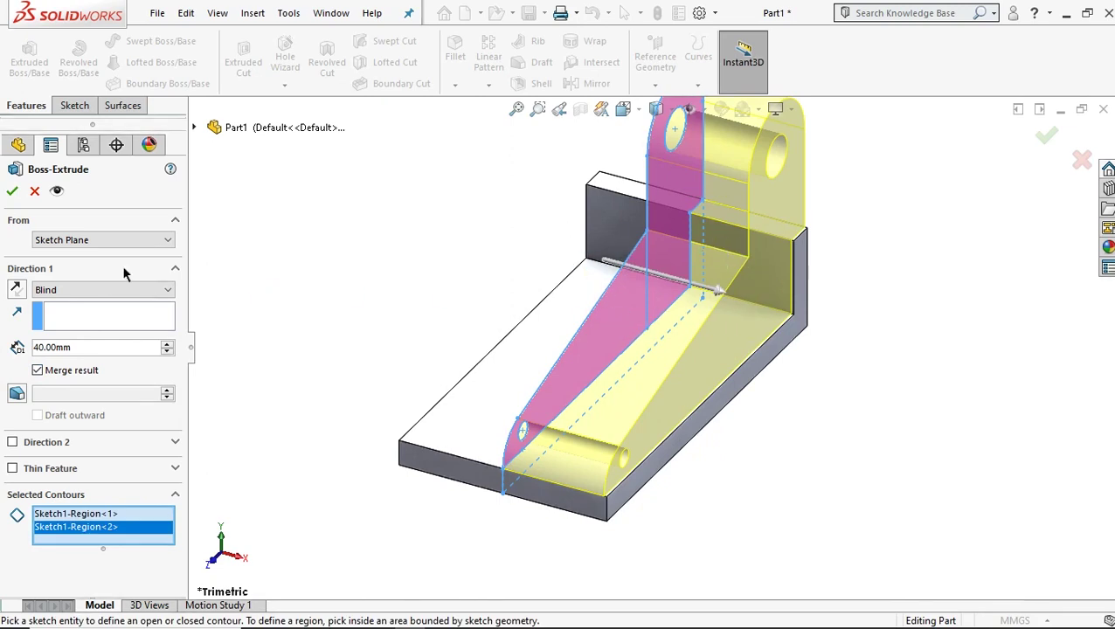
left_click(106, 290)
left_click(89, 374)
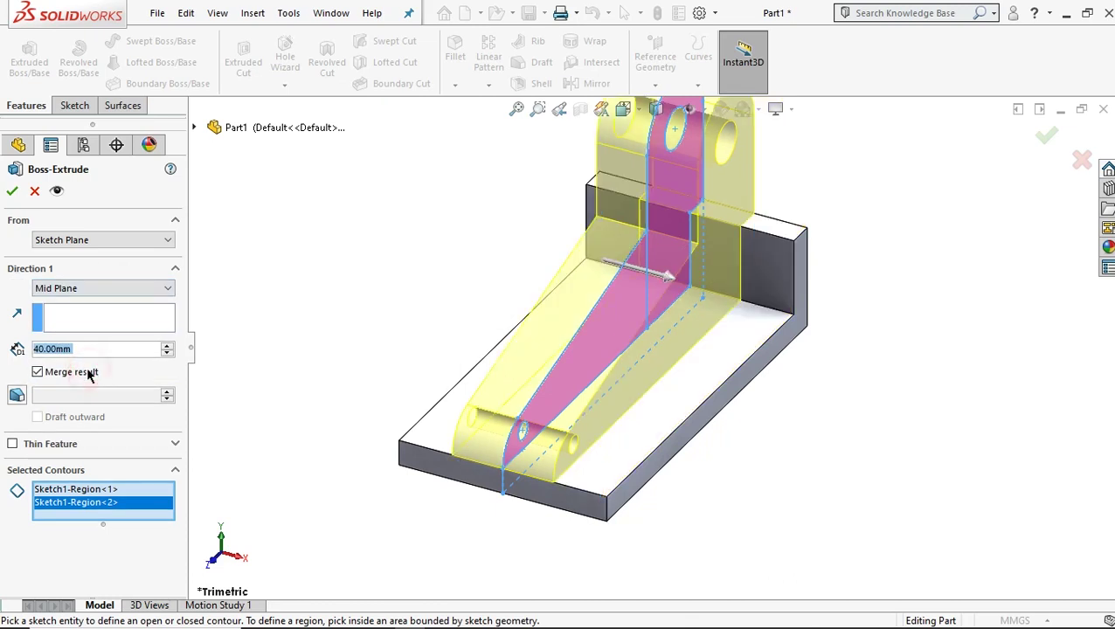
left_click(12, 193)
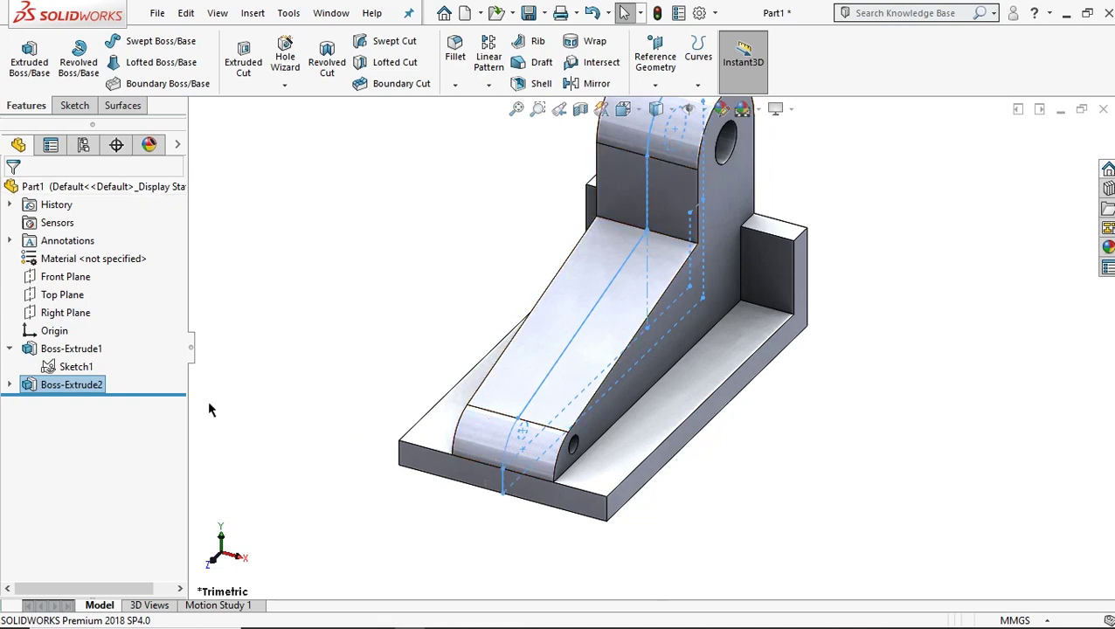
Step: Select Sketch1 under Boss-Extrude2 and start an Extruded Cut from it
left_click(10, 386)
left_click(84, 404)
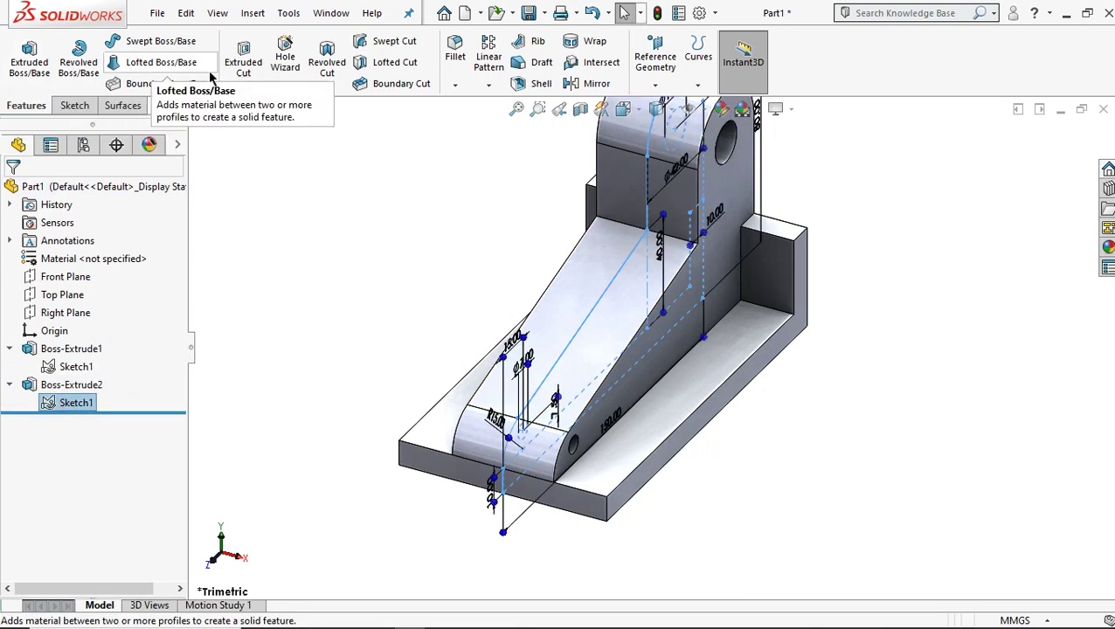
left_click(242, 63)
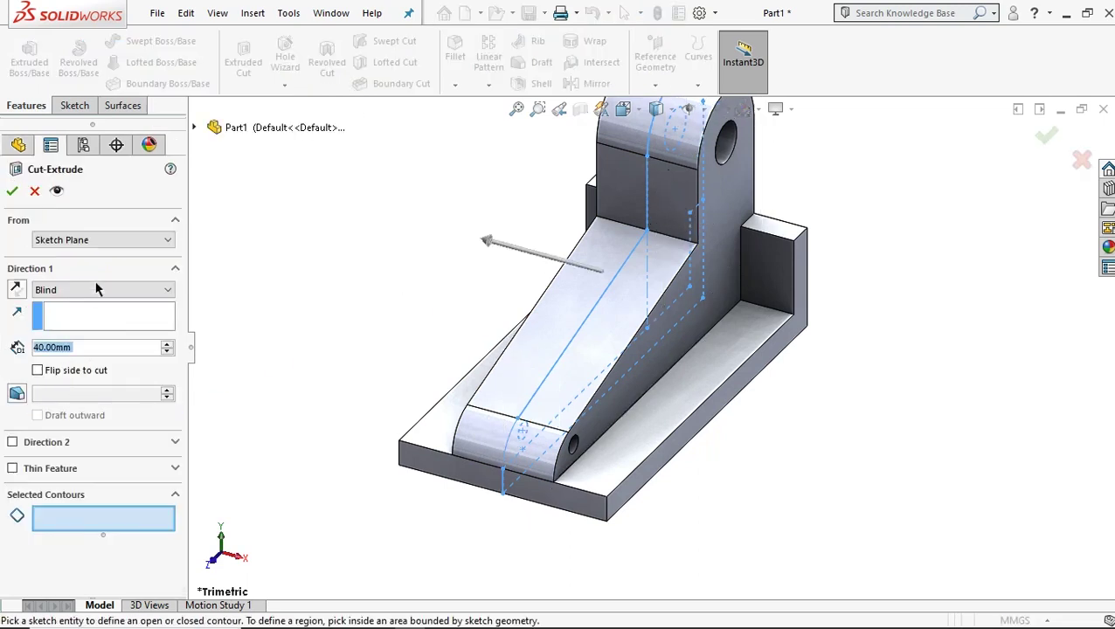
Step: Set the cut to Mid Plane, 20 mm deep, through the slanted arm and upper upright regions
left_click(91, 291)
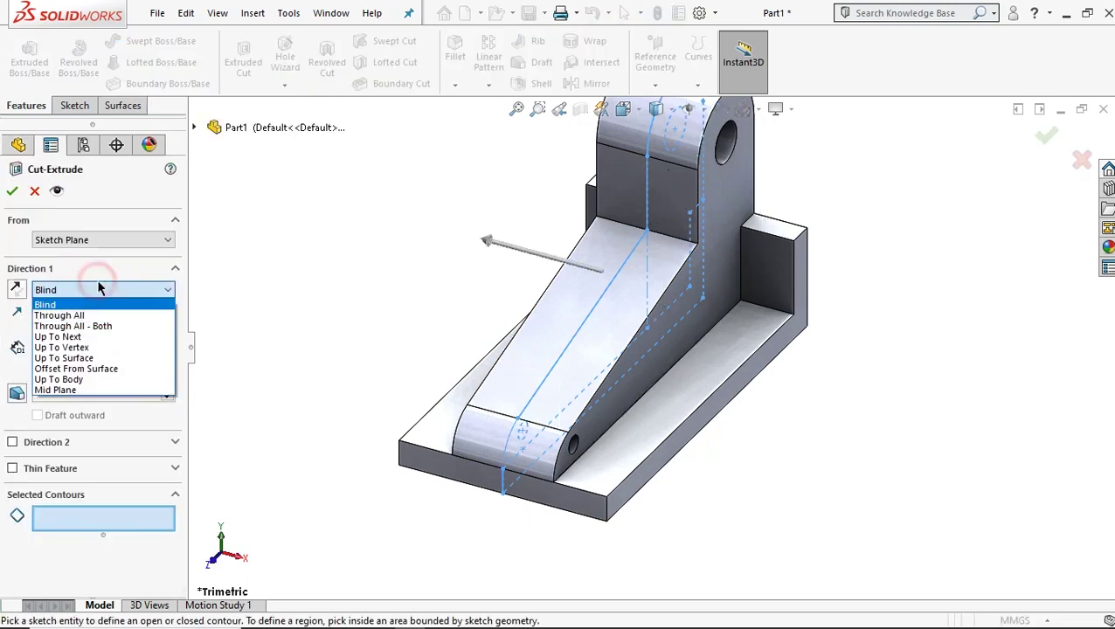
left_click(80, 389)
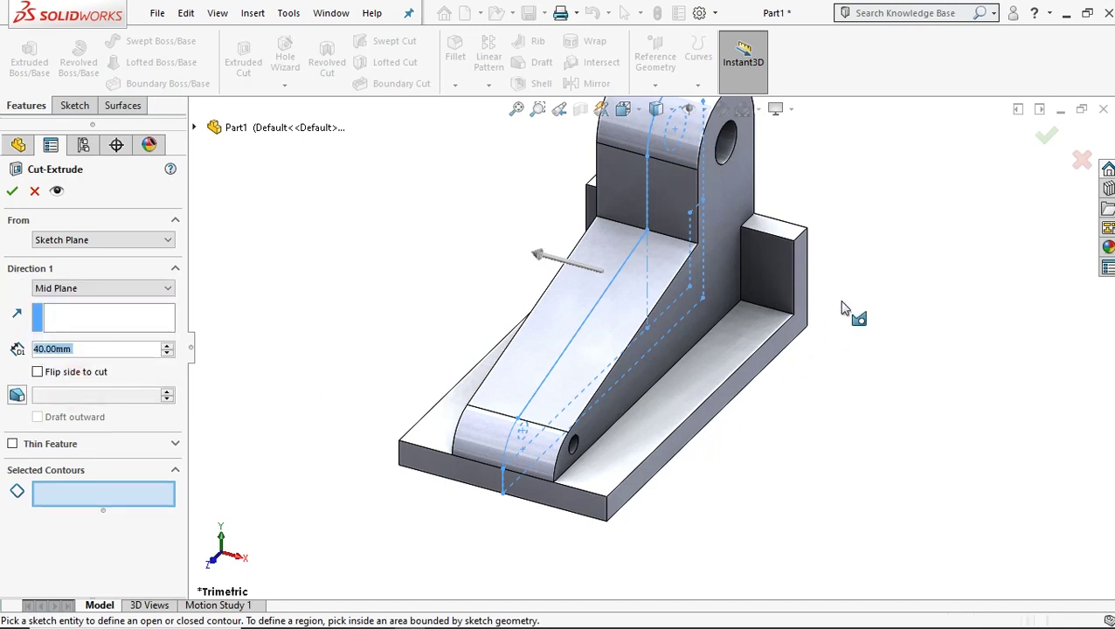
middle_click_drag(845, 309, 823, 268)
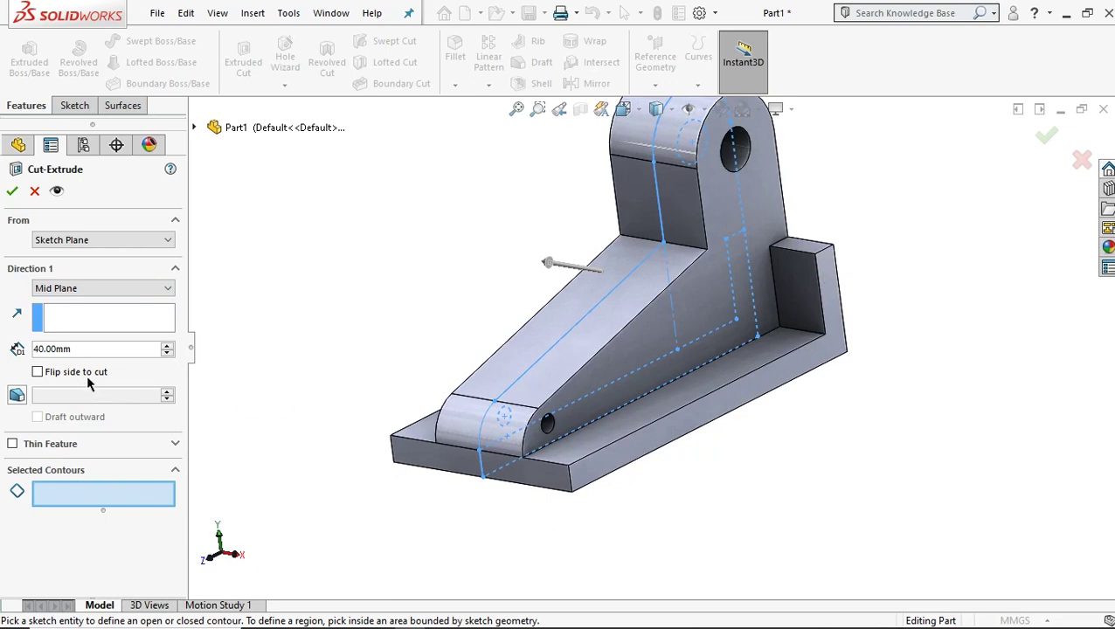
double_click(93, 349)
type("20")
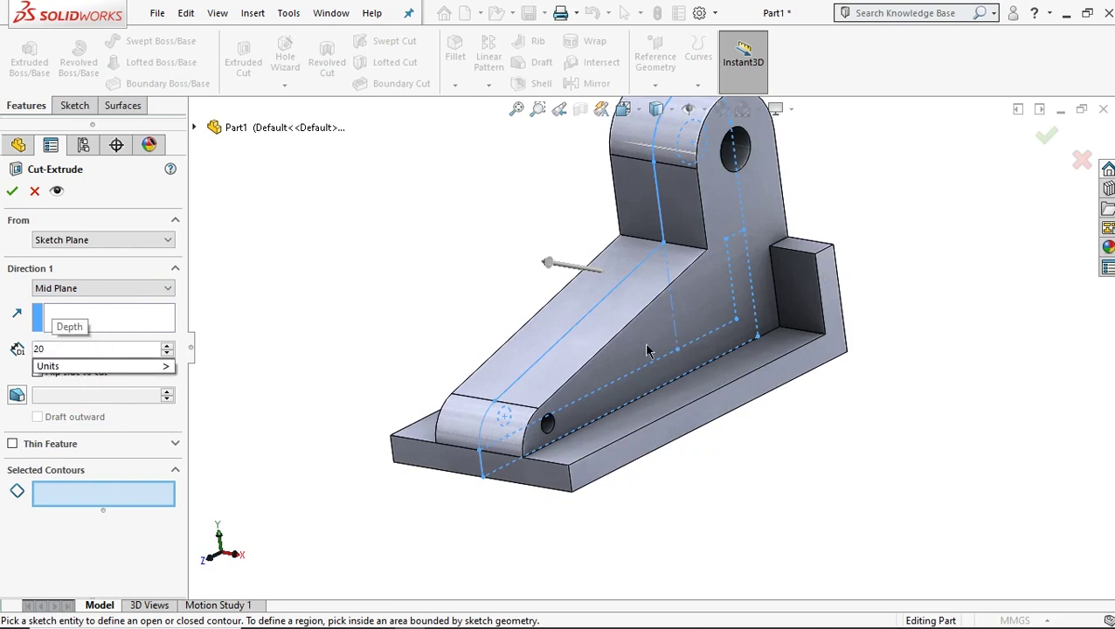
left_click(649, 330)
left_click(696, 221)
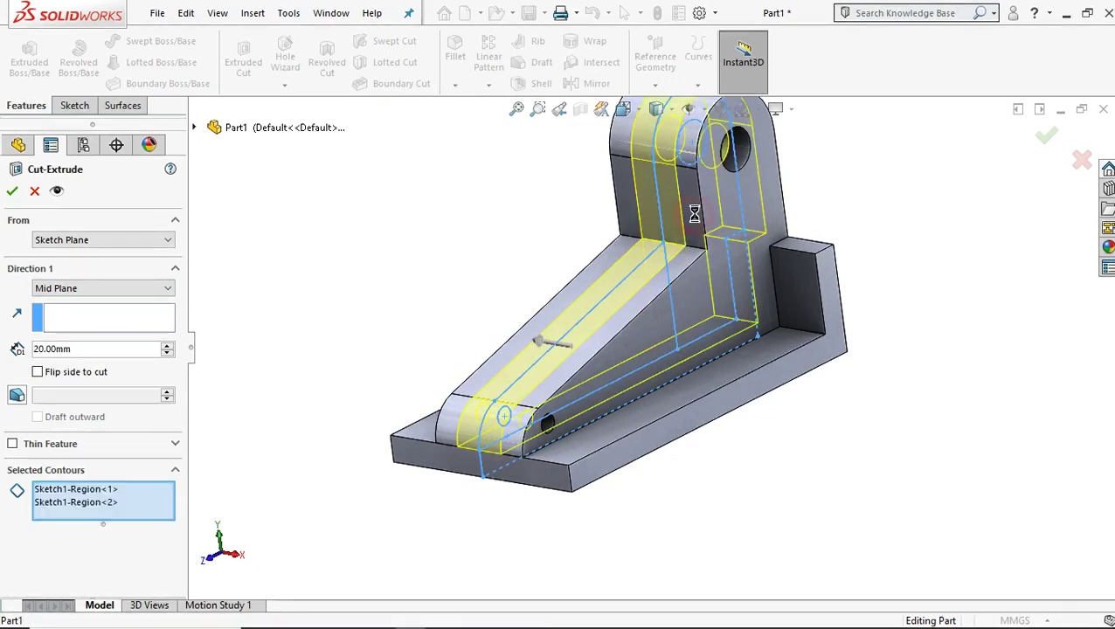
mouse_move(578, 353)
middle_mouse_down()
mouse_move(559, 357)
mouse_move(730, 178)
mouse_move(491, 428)
middle_mouse_up()
mouse_move(542, 403)
middle_mouse_down()
mouse_move(673, 412)
mouse_move(505, 373)
mouse_move(518, 390)
mouse_move(730, 225)
middle_mouse_up()
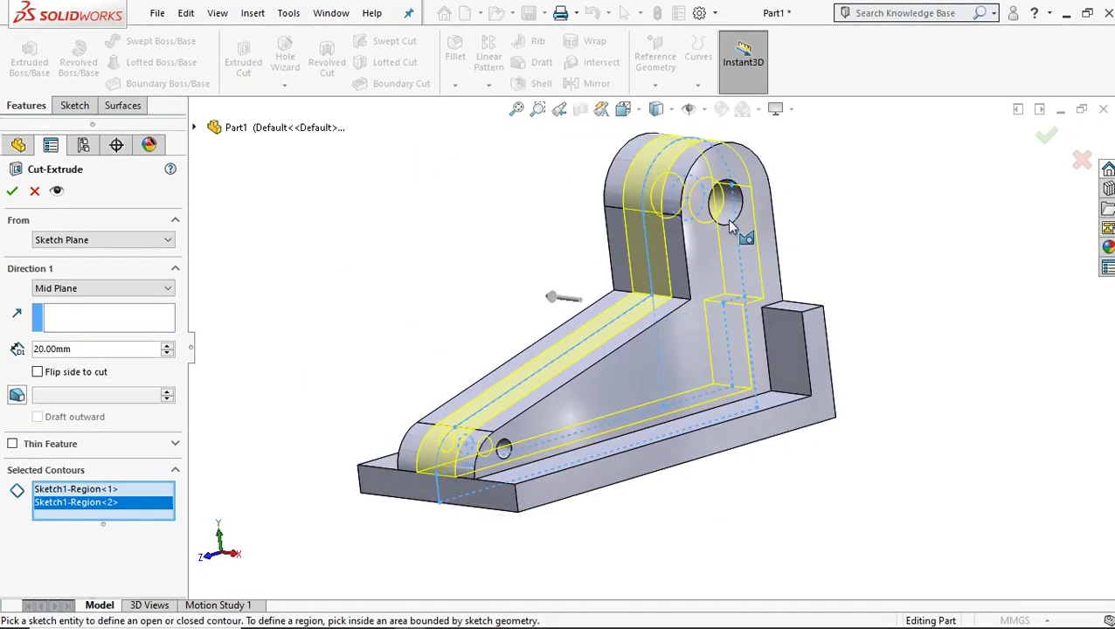
scroll(730, 225, "down", 1)
scroll(731, 226, "down", 1)
middle_click_drag(454, 495, 453, 528)
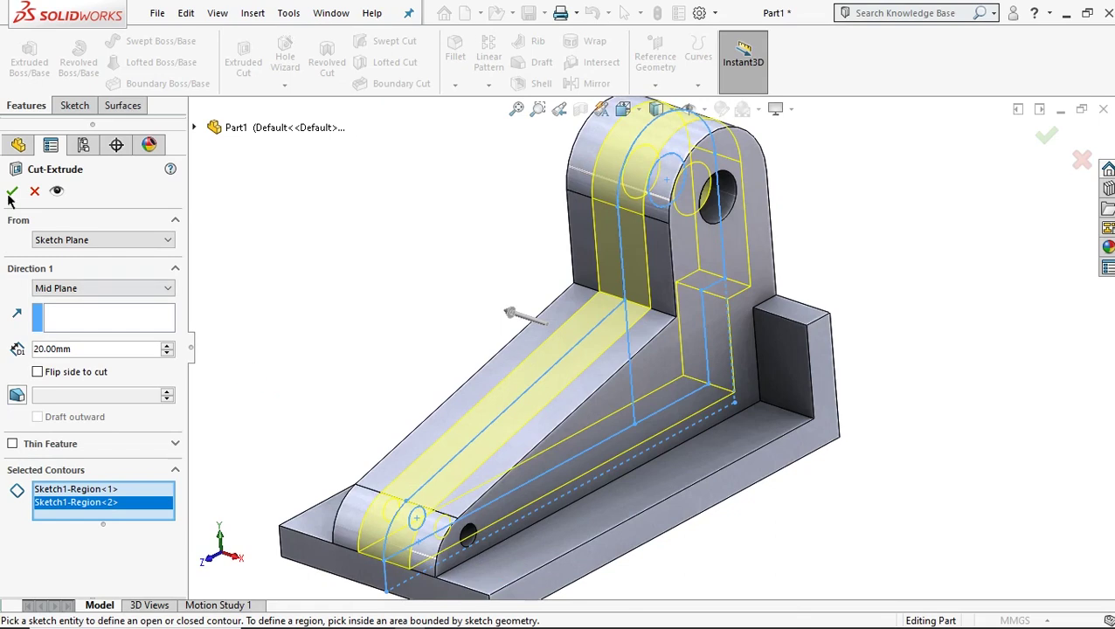
key("Return")
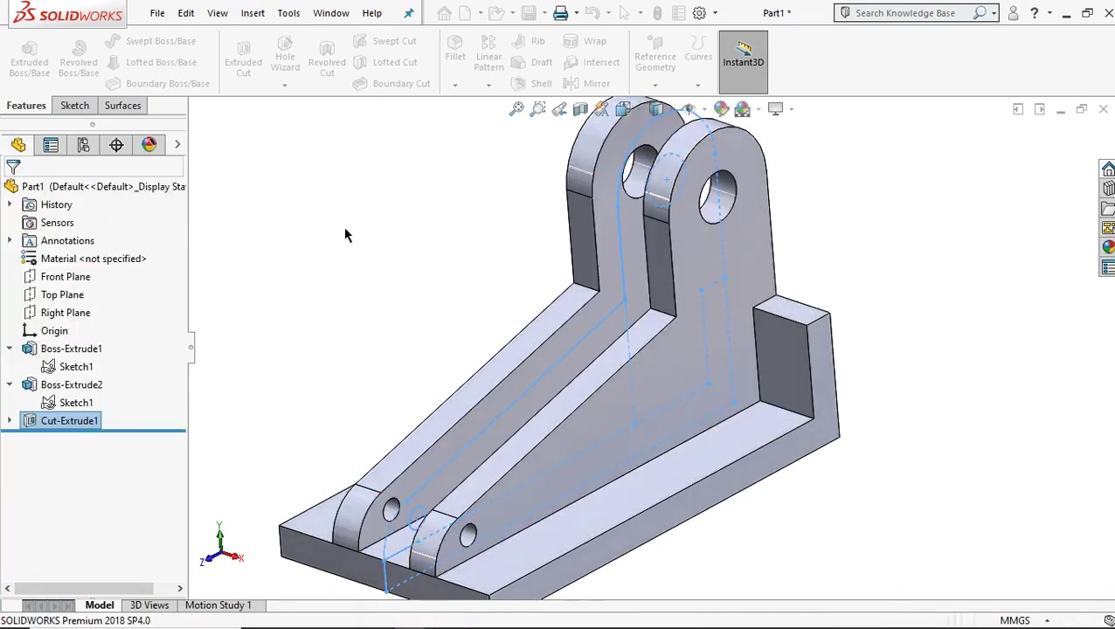
middle_click_drag(354, 241, 620, 349)
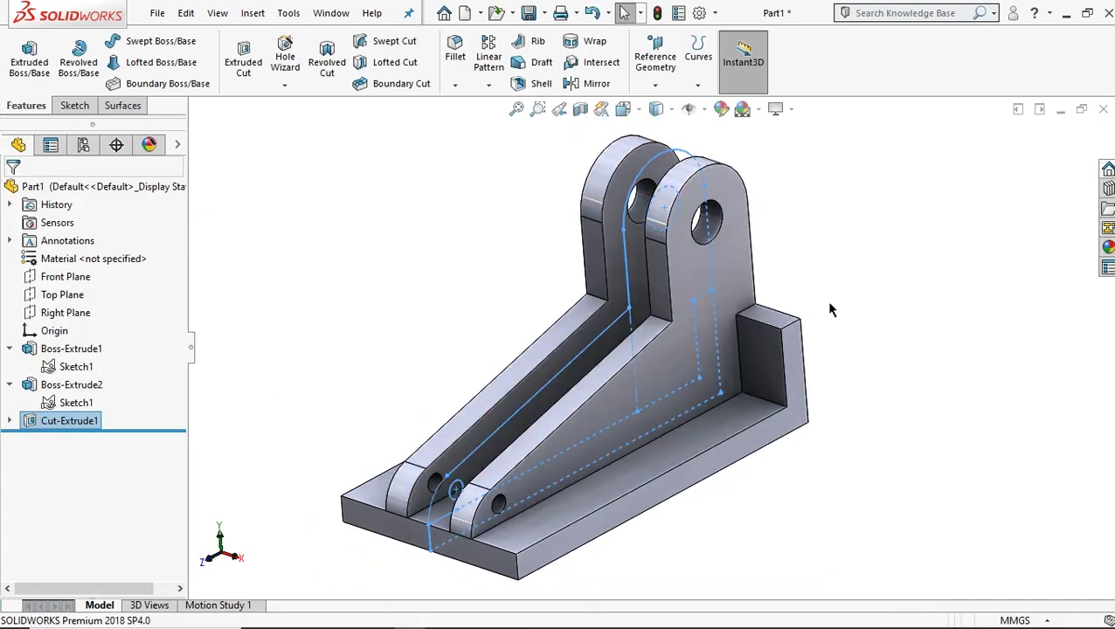
left_click(830, 309)
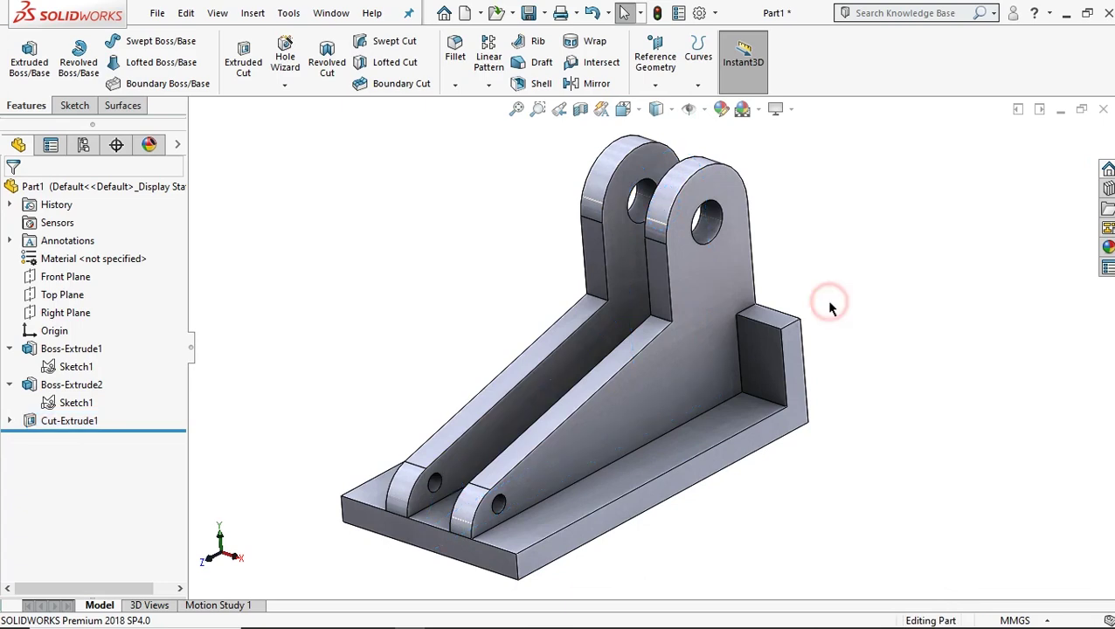
mouse_move(485, 515)
middle_mouse_down()
mouse_move(604, 523)
mouse_move(522, 500)
mouse_move(510, 509)
mouse_move(498, 463)
mouse_move(506, 481)
mouse_move(764, 319)
middle_mouse_up()
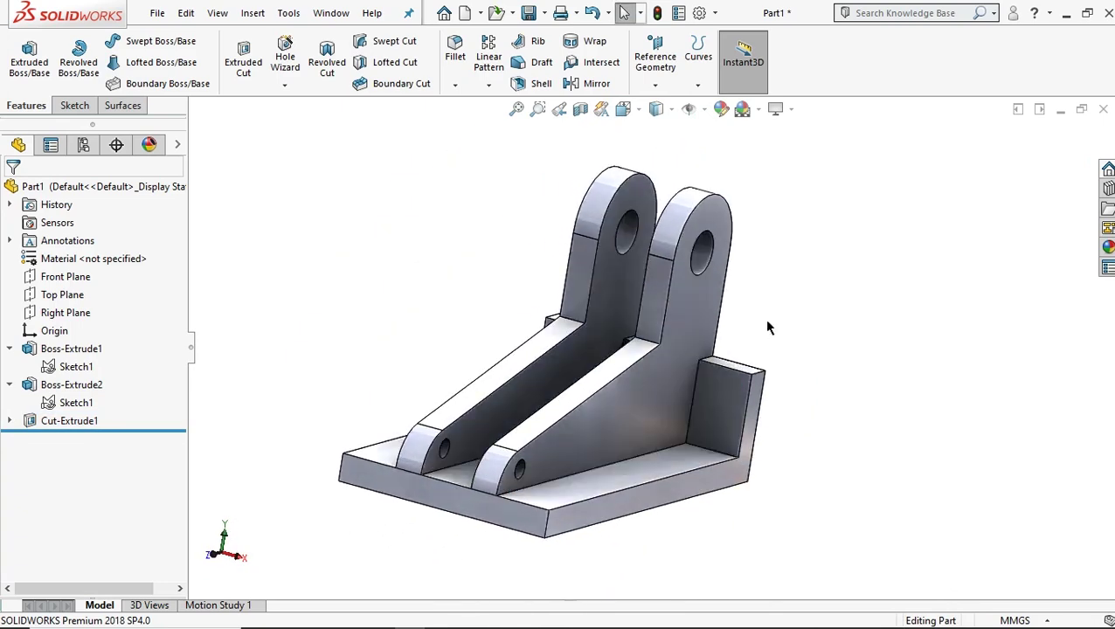
scroll(765, 418, "down", 2)
mouse_move(752, 434)
middle_mouse_down()
mouse_move(738, 447)
mouse_move(753, 455)
mouse_move(744, 454)
middle_mouse_up()
scroll(796, 378, "down", 1)
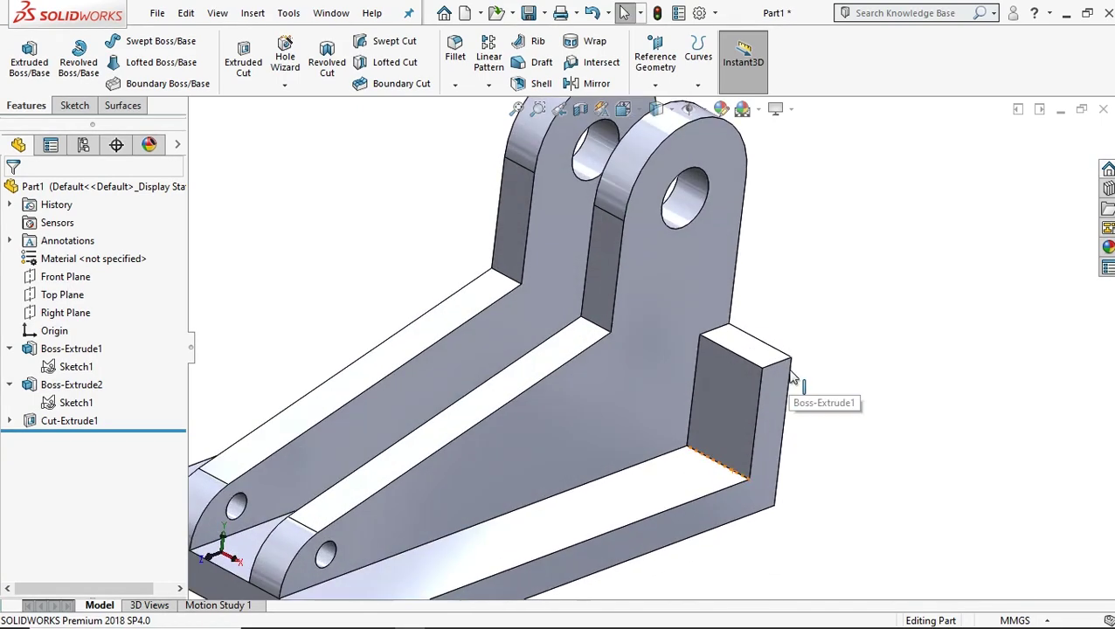
scroll(793, 376, "down", 1)
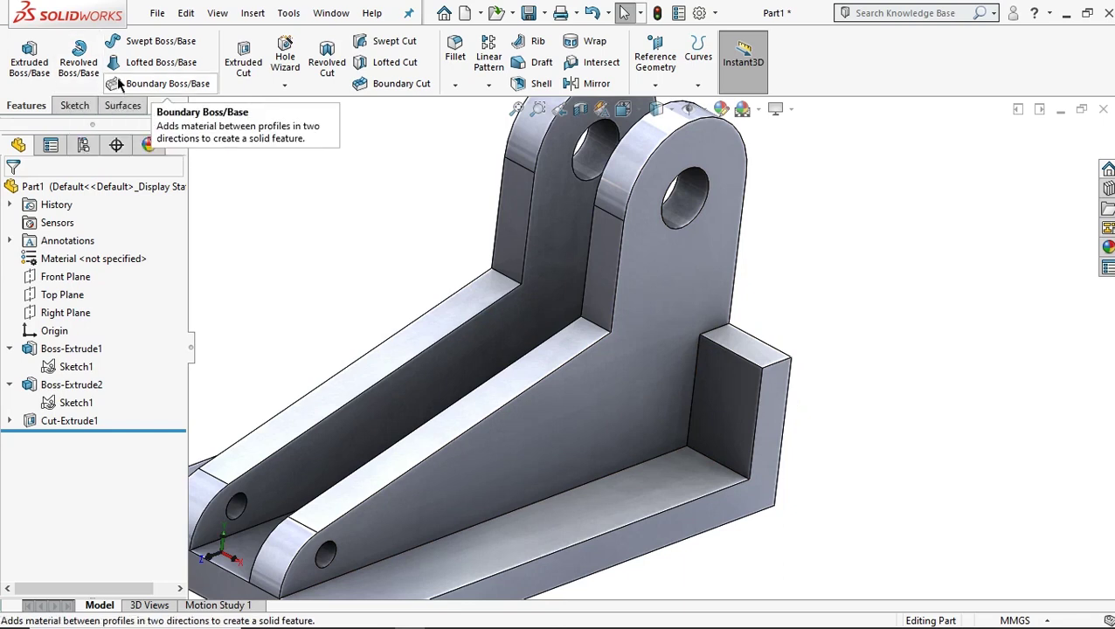
Step: Start a 2 mm fillet on the wall top, wall-to-base and two lug junction edges
left_click(454, 53)
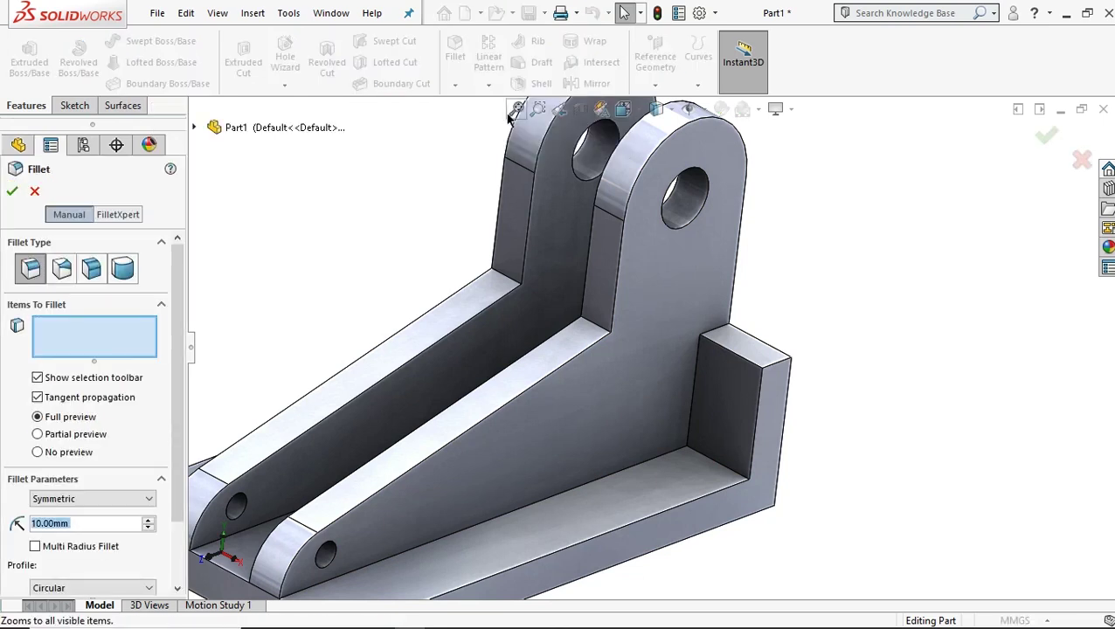
scroll(175, 332, "down", 3)
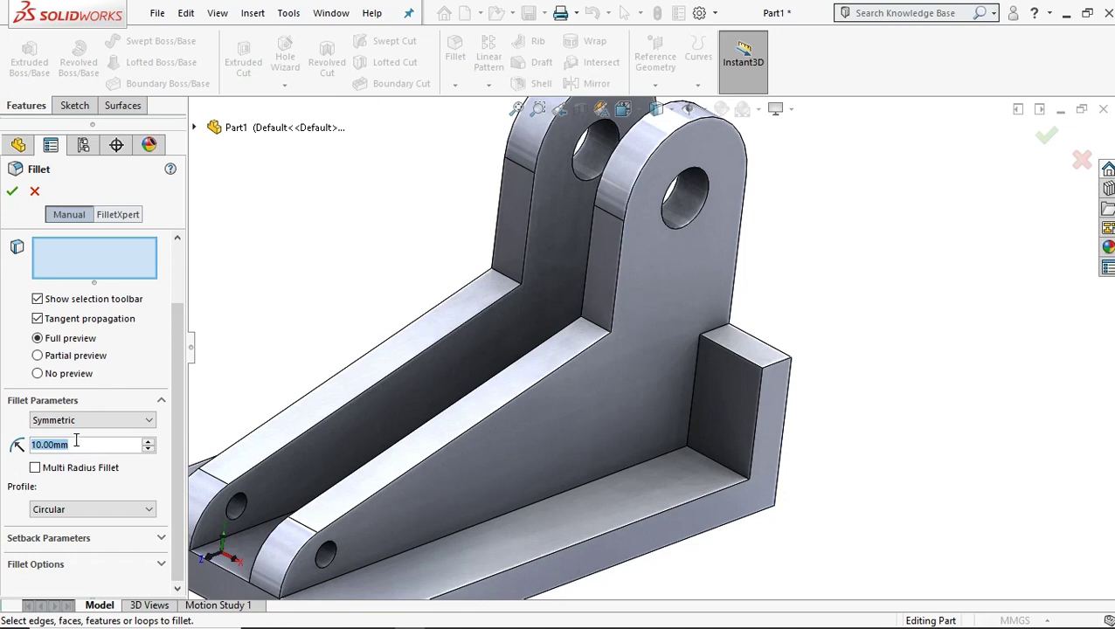
type("2")
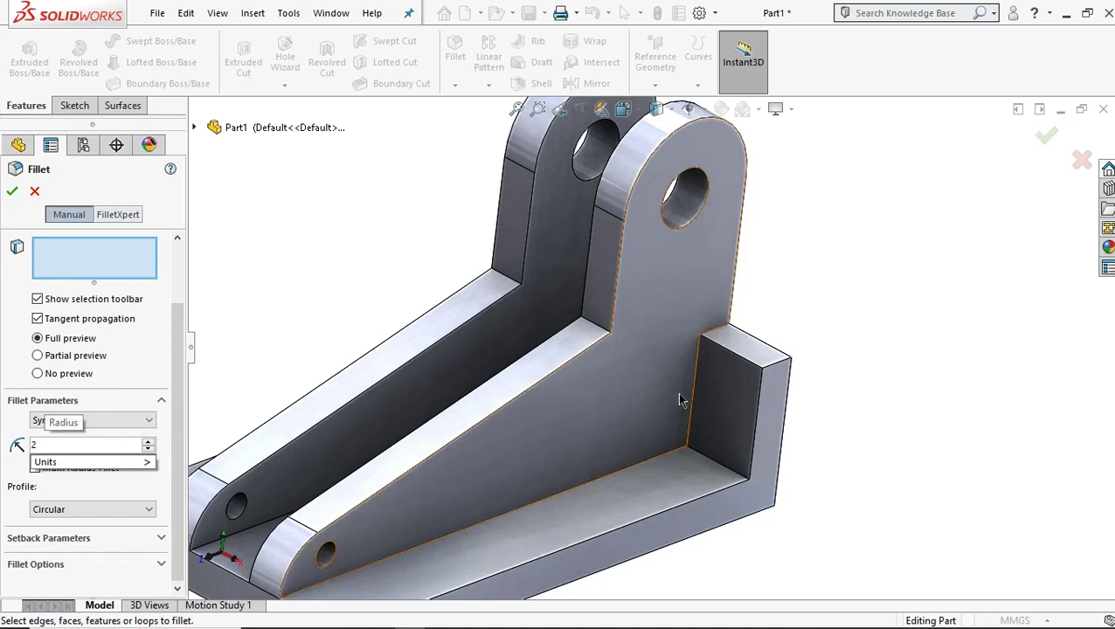
left_click(743, 359)
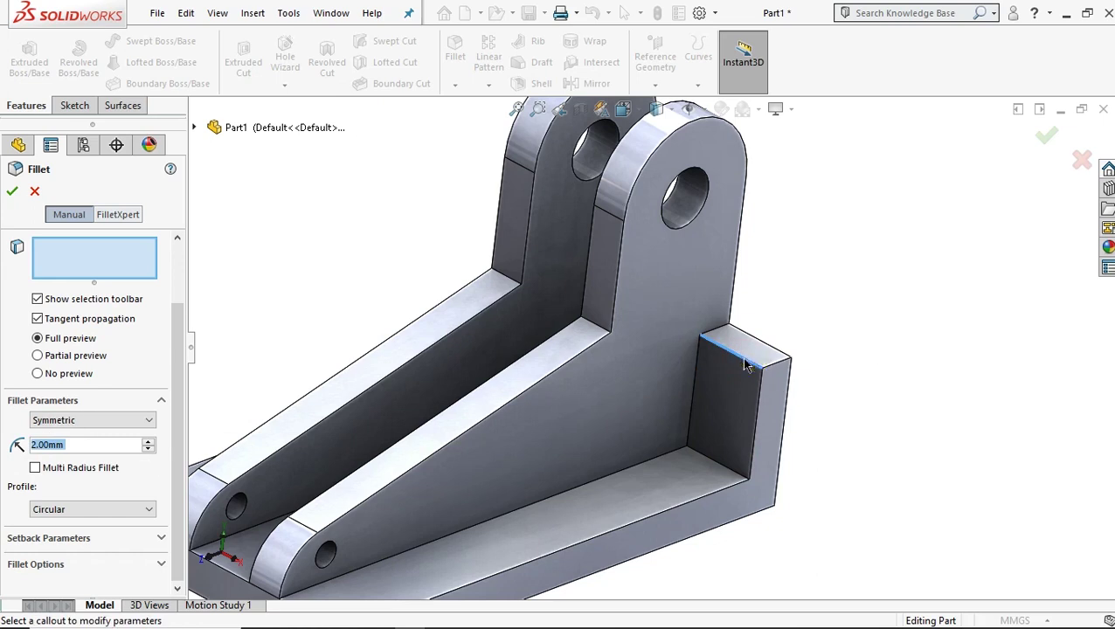
left_click(743, 359)
scroll(741, 363, "down", 4)
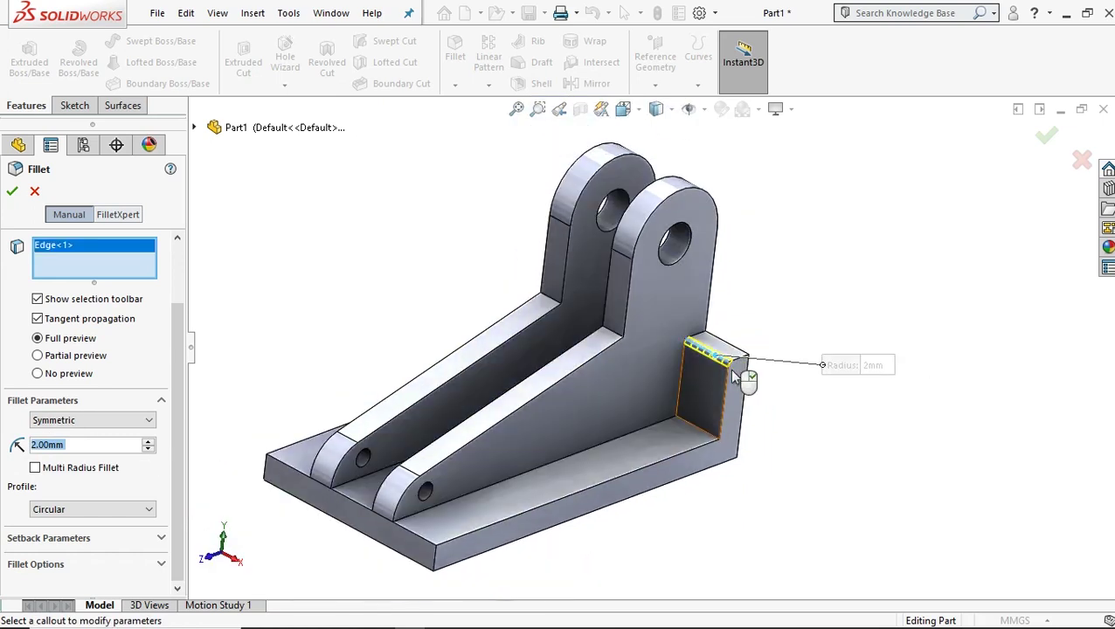
left_click(697, 426)
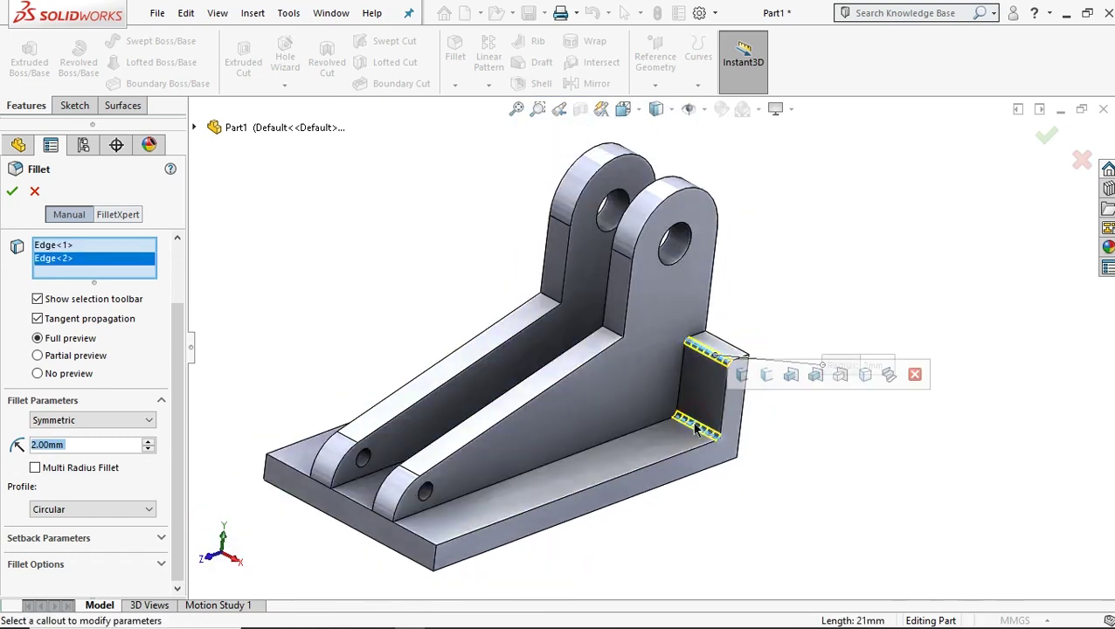
left_click(591, 330)
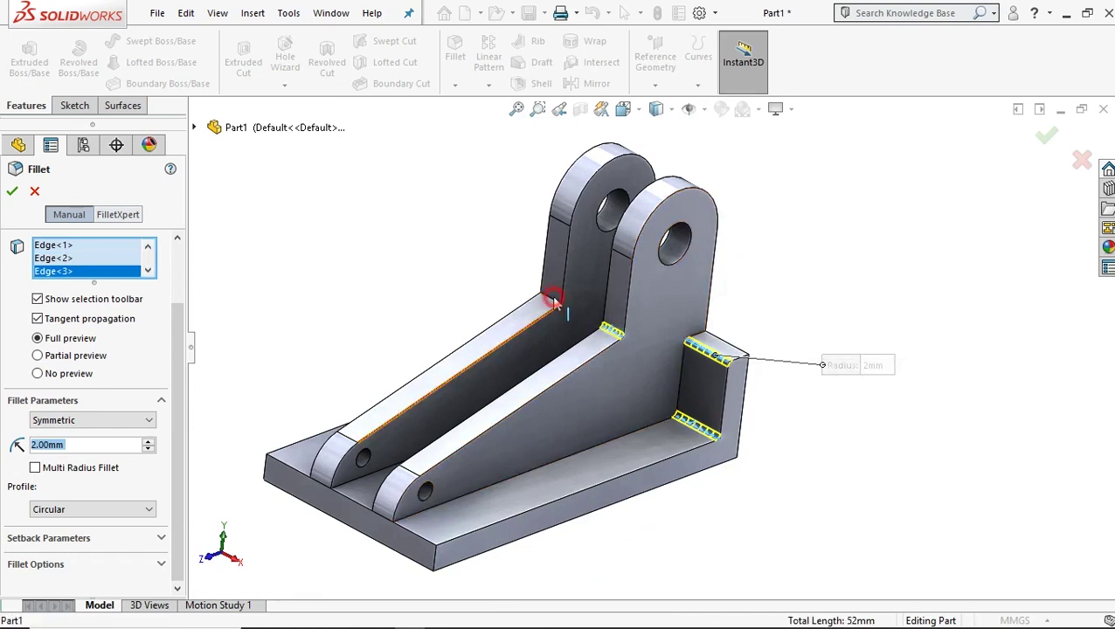
left_click(552, 298)
Step: Add two far-lug edges and apply the 2 mm fillet to all six edges
scroll(702, 424, "up", 3)
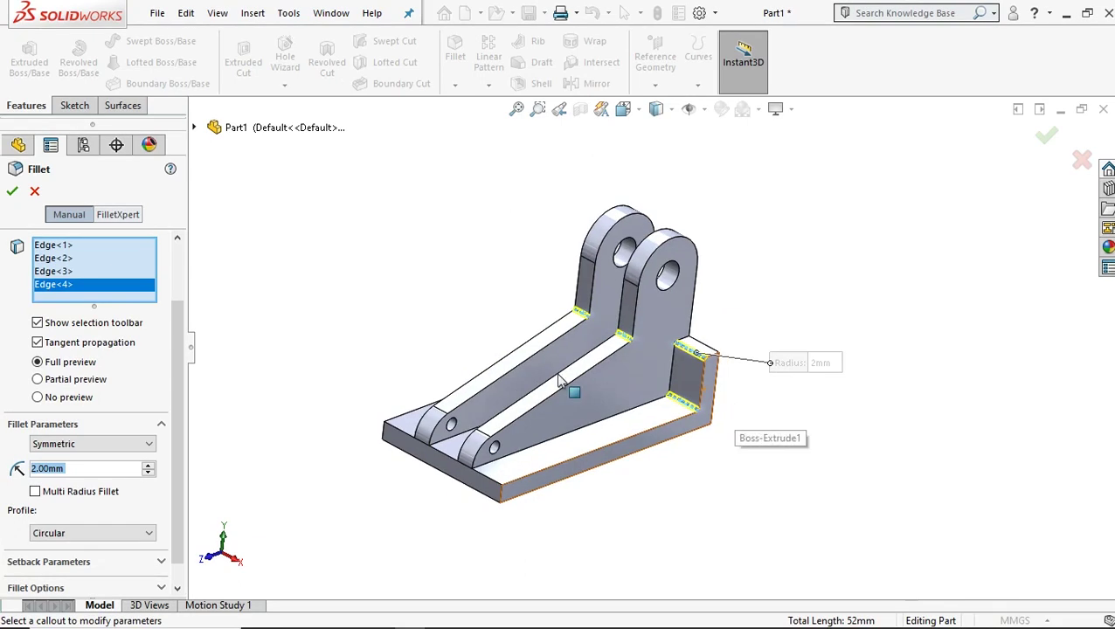
middle_click_drag(556, 377, 574, 379)
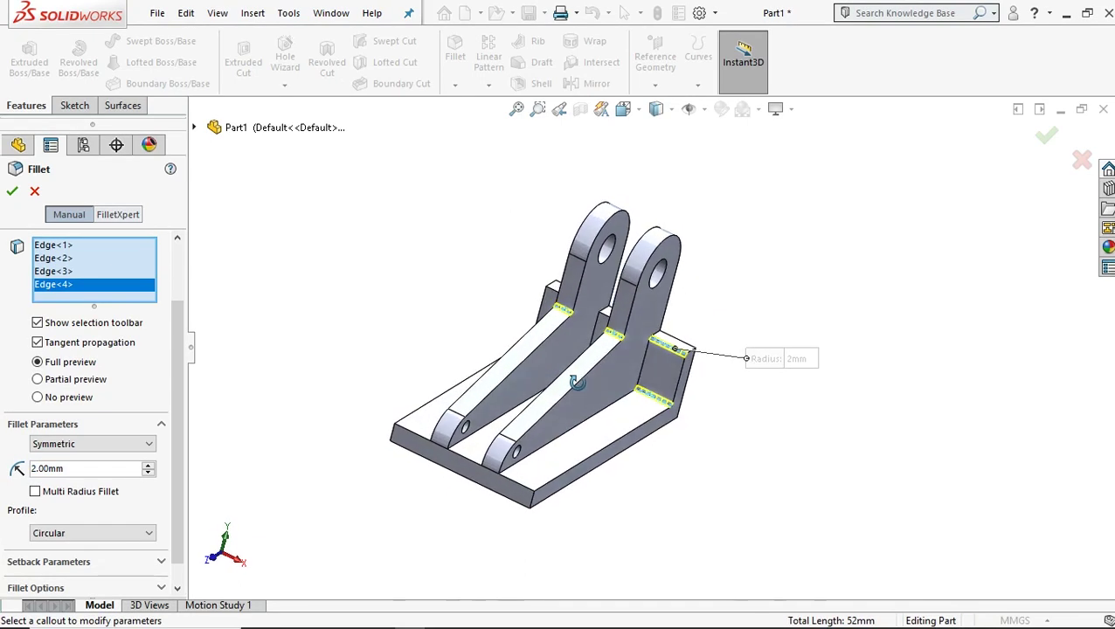
mouse_move(579, 392)
middle_mouse_down()
mouse_move(515, 381)
mouse_move(503, 347)
middle_mouse_up()
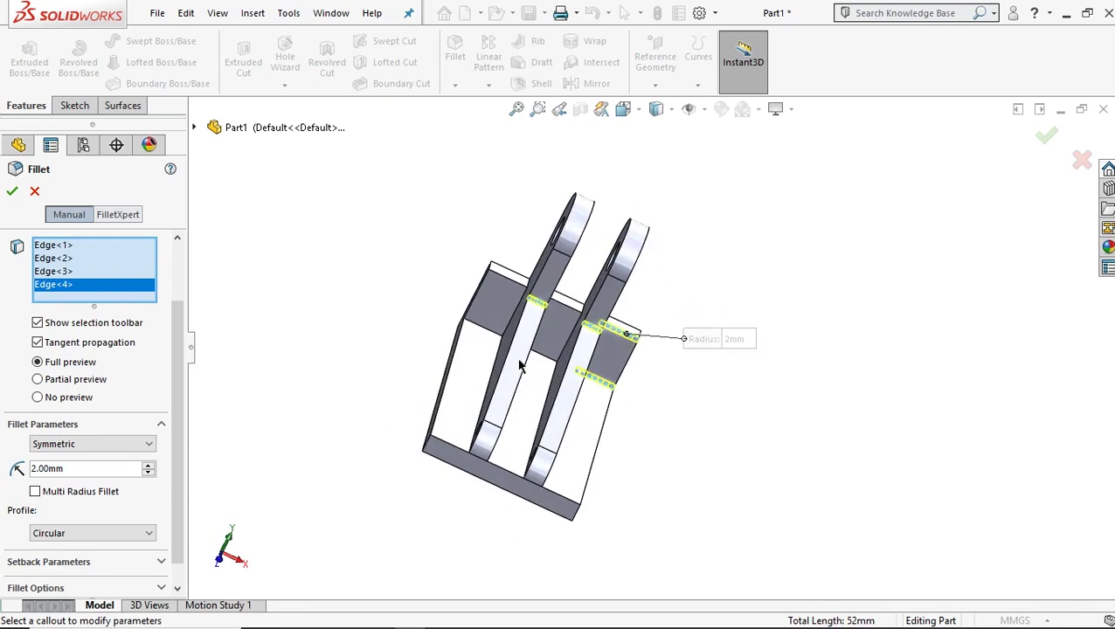
left_click(503, 346)
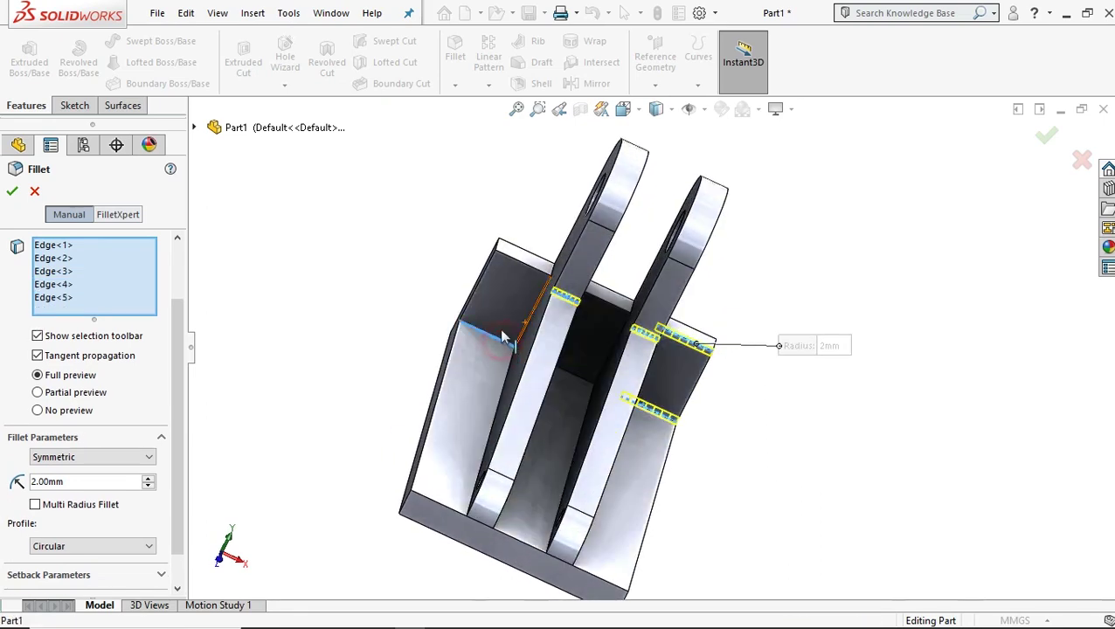
left_click(522, 266)
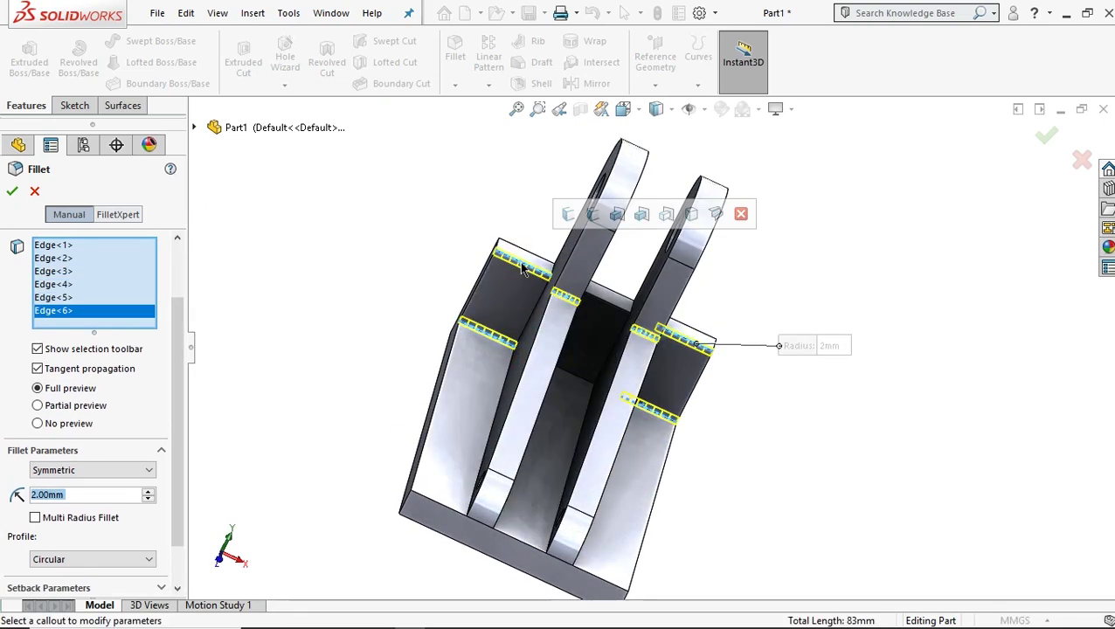
mouse_move(667, 368)
middle_mouse_down()
mouse_move(575, 308)
mouse_move(574, 318)
middle_mouse_up()
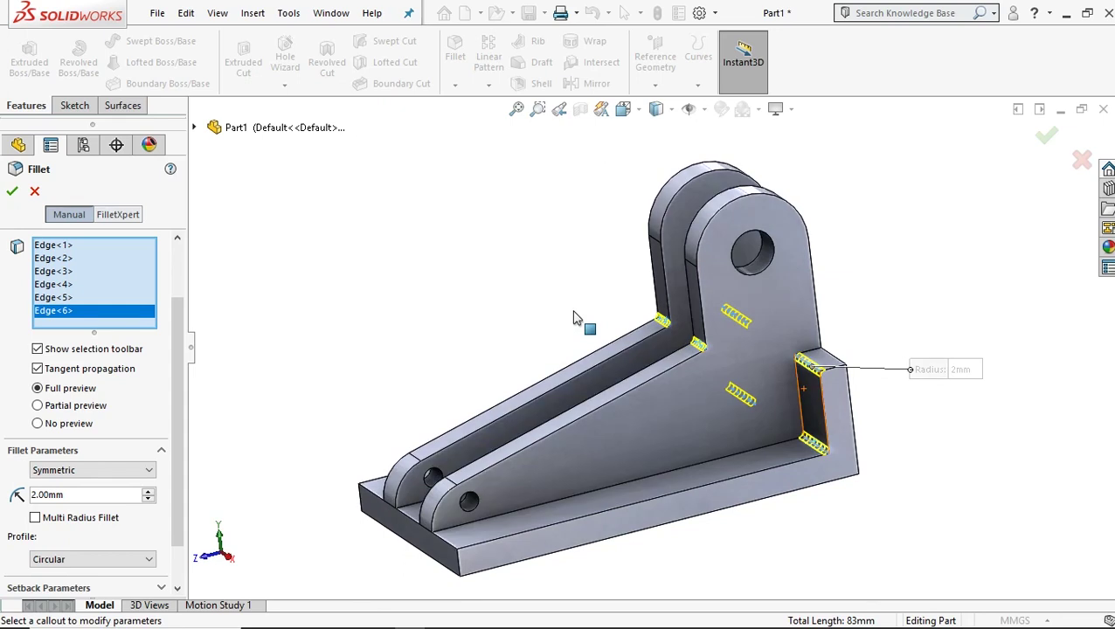
left_click(12, 191)
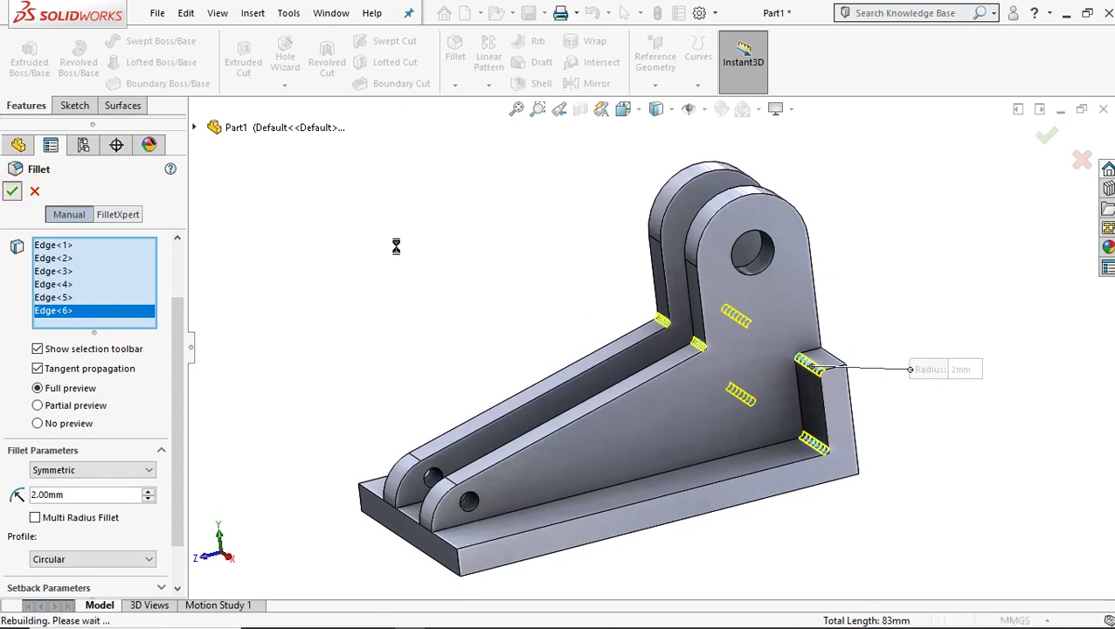
left_click(522, 277)
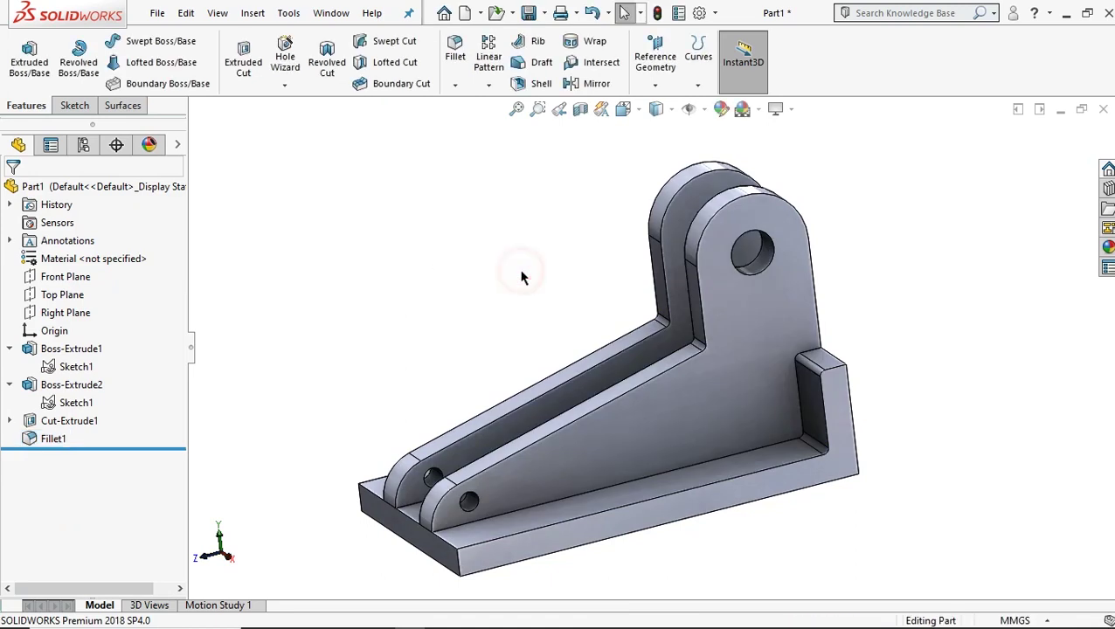
Step: Return to isometric view and give the whole bracket a red appearance
key("ctrl+7")
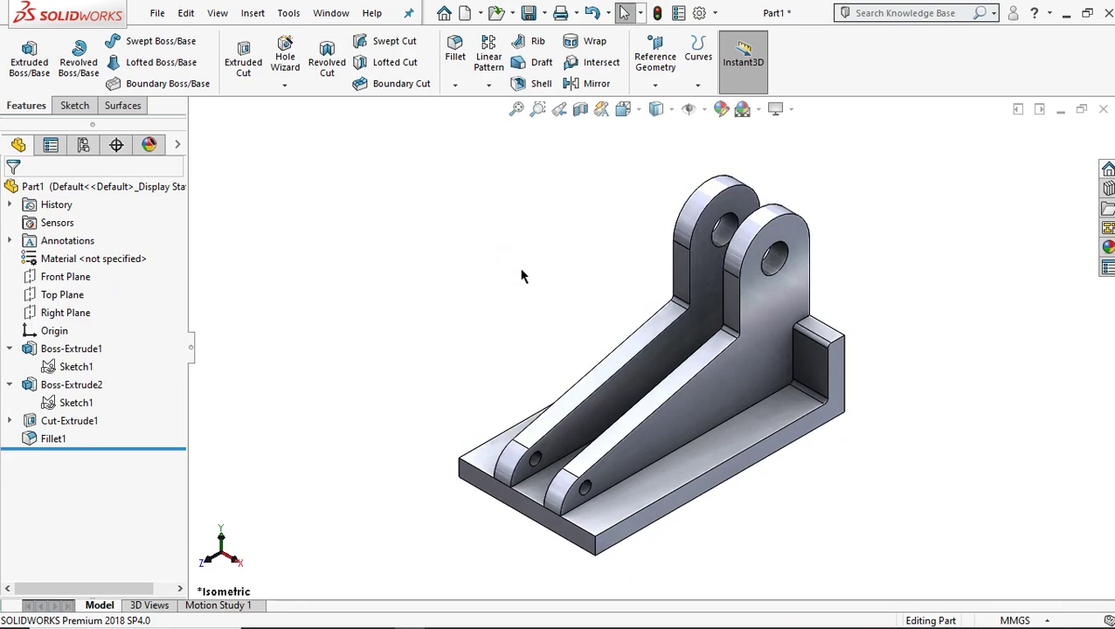
left_click(722, 113)
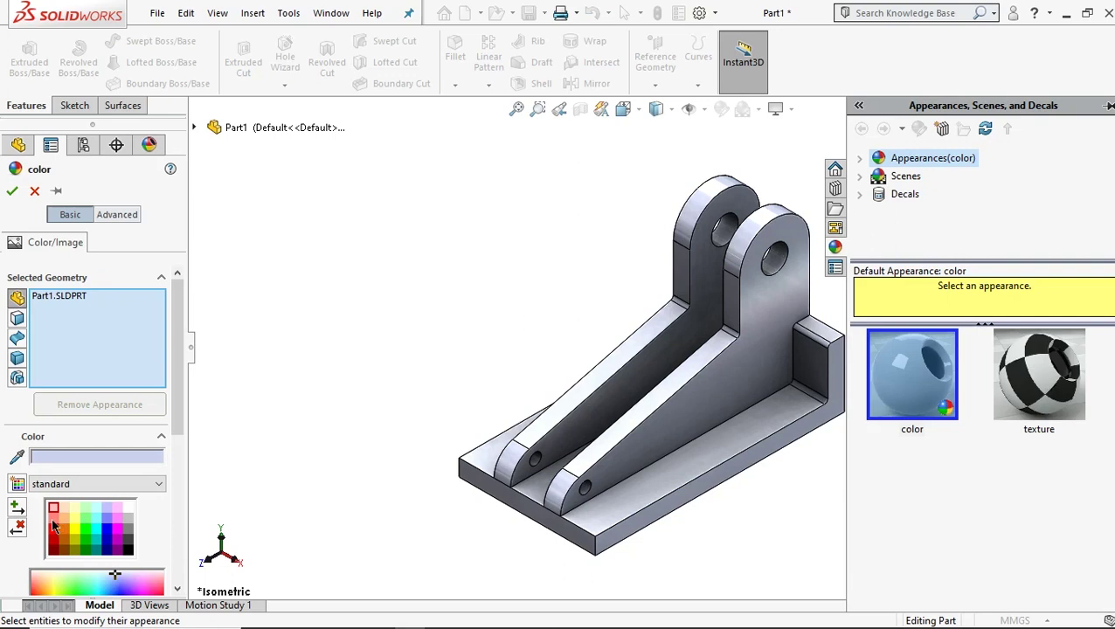
left_click(53, 525)
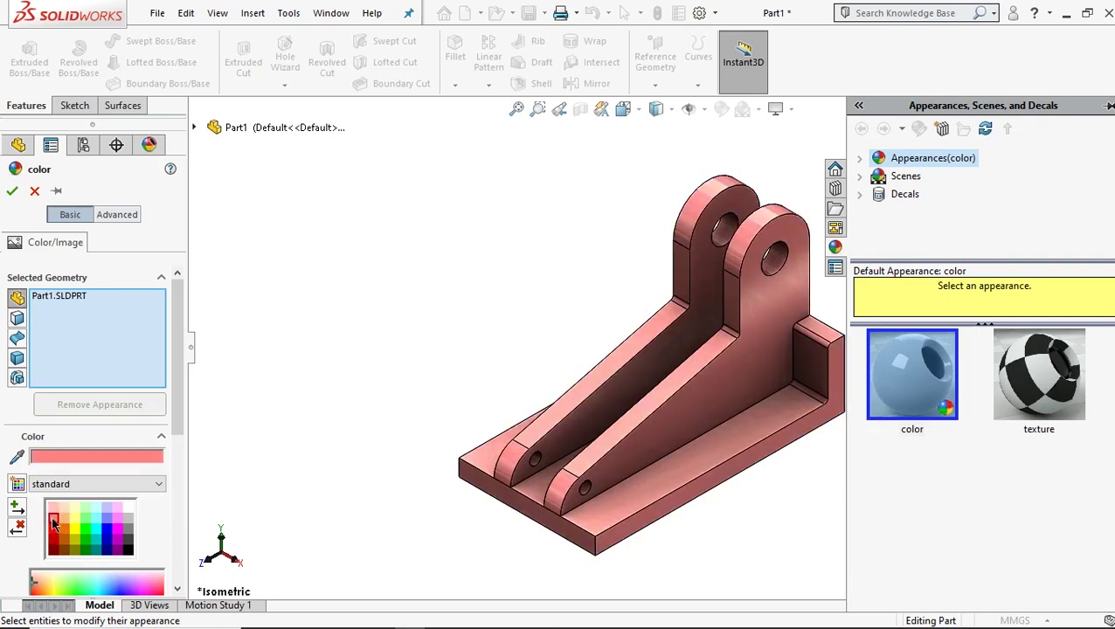
left_click(12, 192)
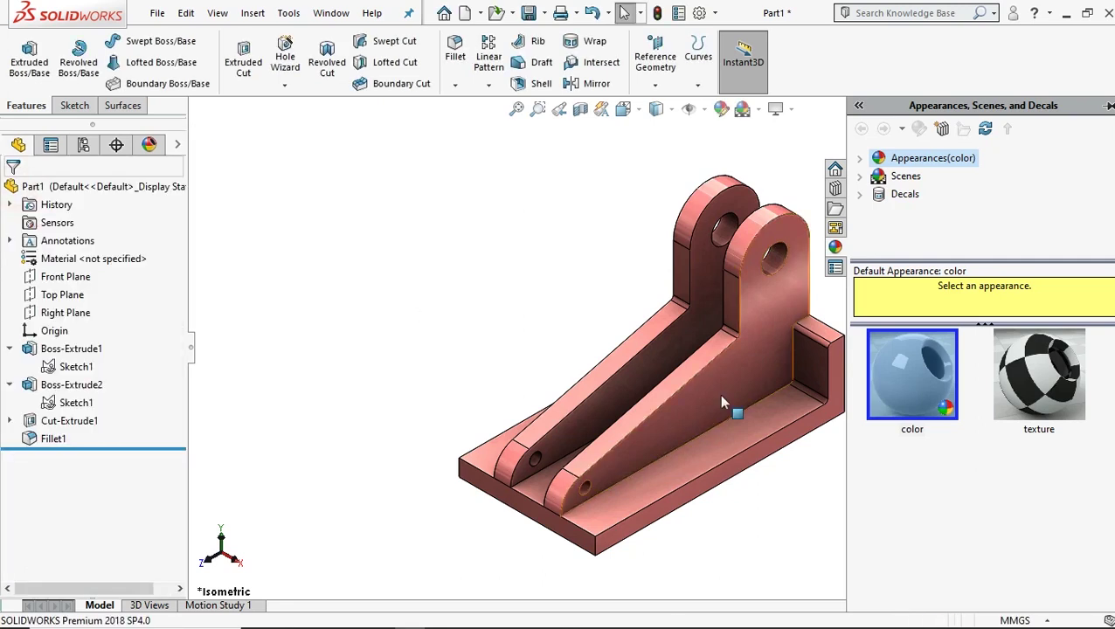
scroll(720, 398, "up", 1)
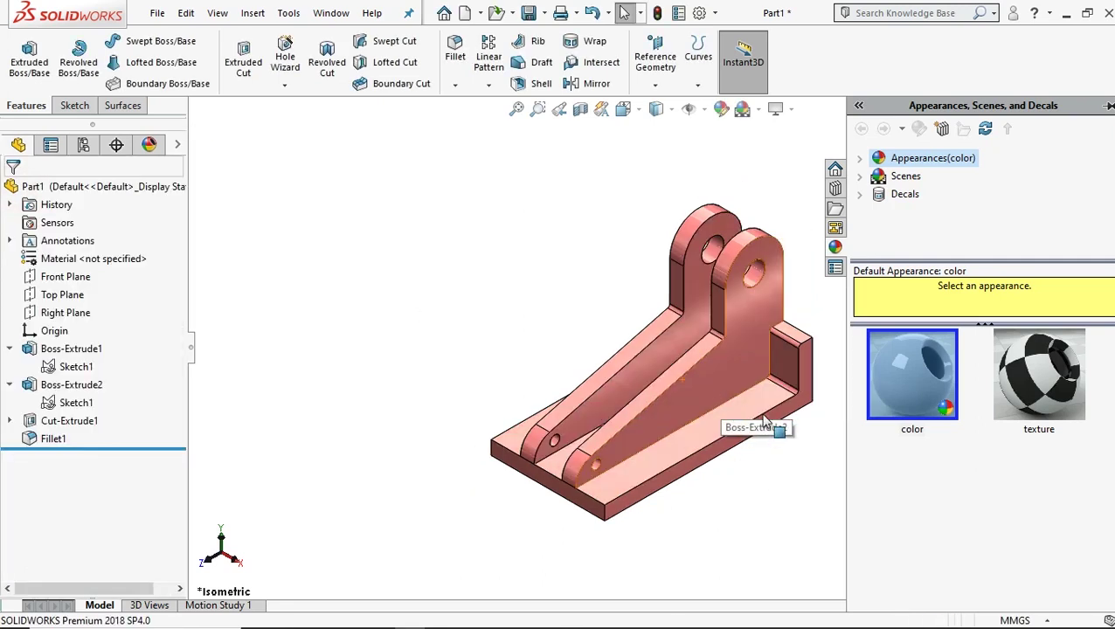
Step: Open a new sketch on the base plate's top face and view it Normal To
scroll(742, 411, "down", 2)
scroll(612, 490, "down", 1)
scroll(551, 513, "down", 1)
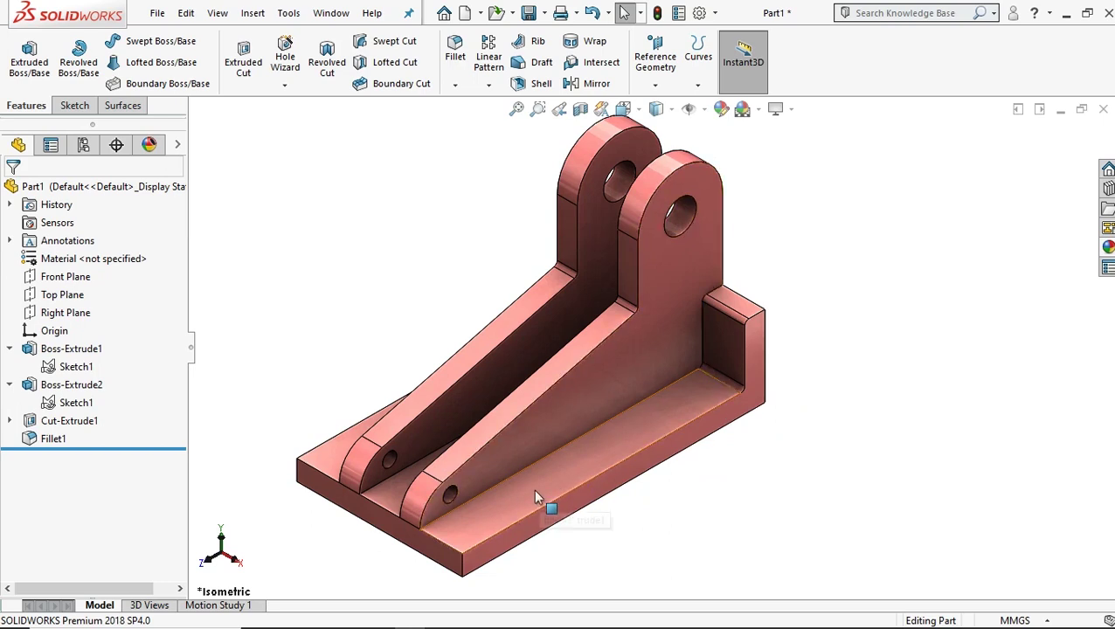
left_click(595, 455)
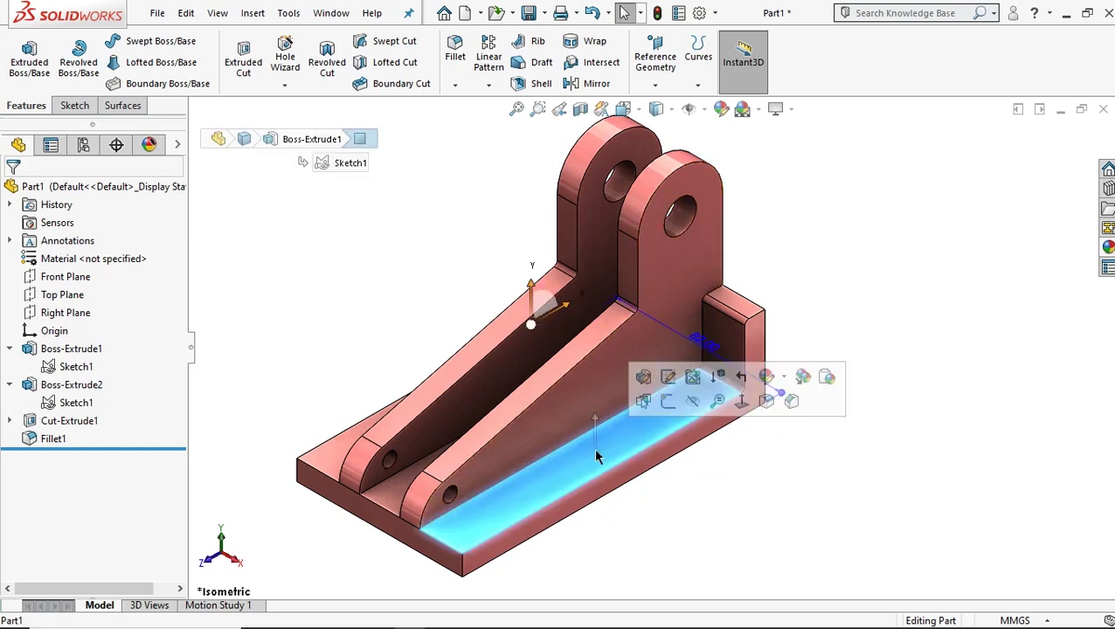
left_click(667, 408)
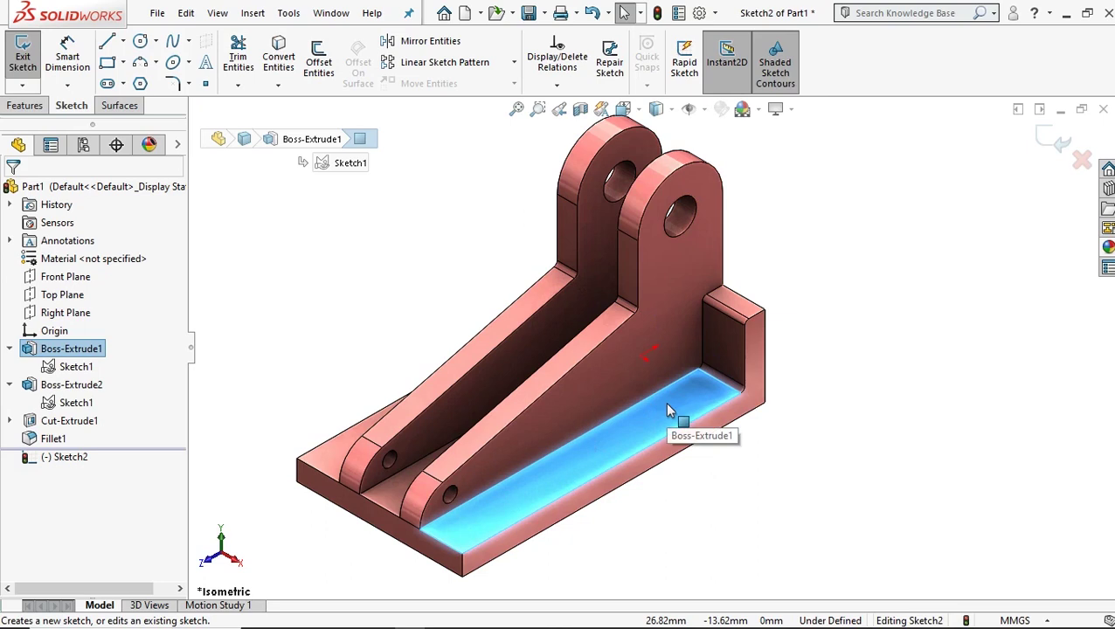
key("ctrl+8")
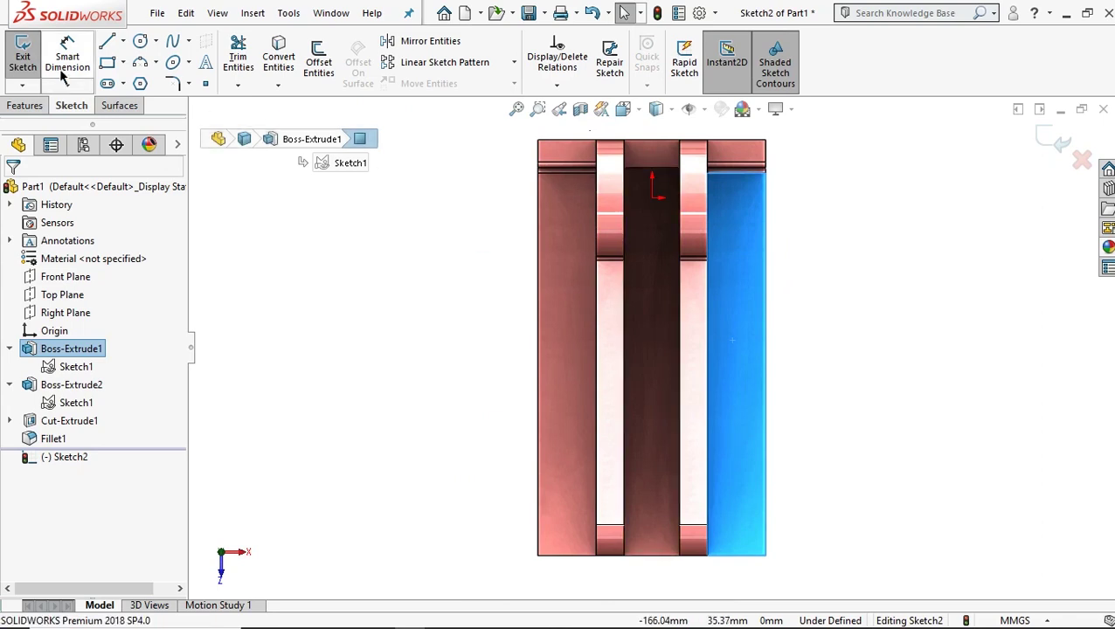
Step: Draw a circle on the plate's right strip and dimension its diameter to 11 mm
left_click(140, 41)
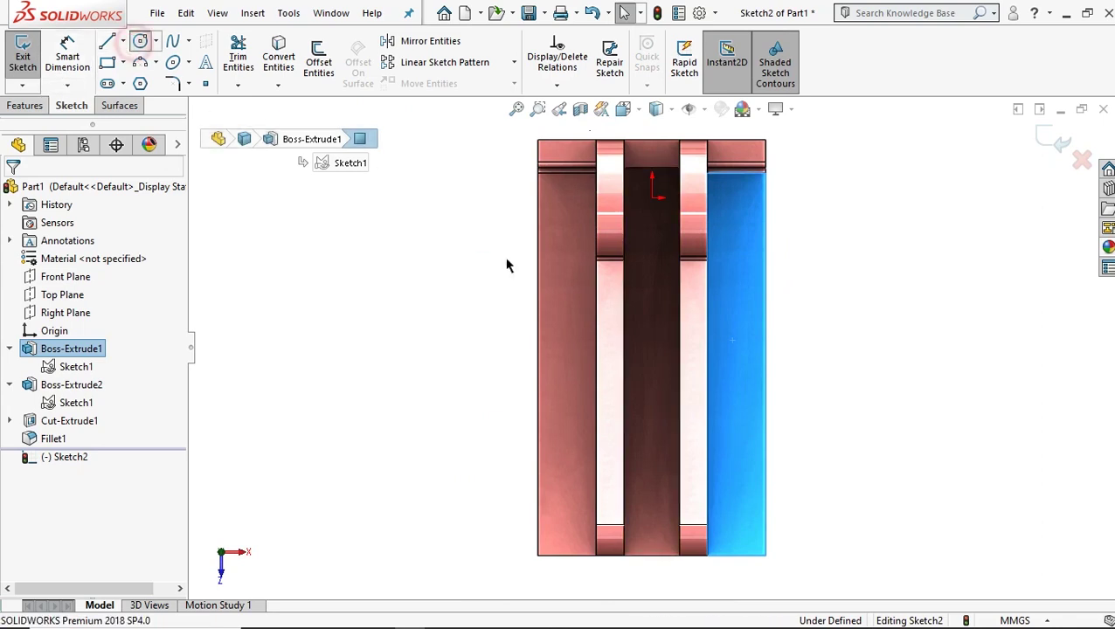
left_click(737, 286)
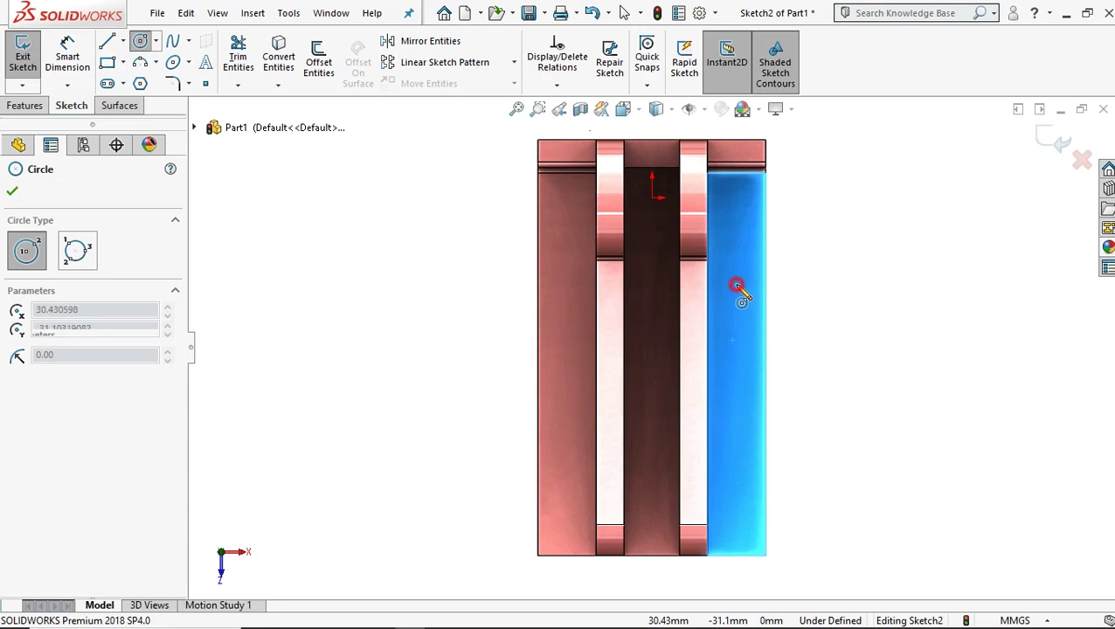
left_click(741, 303)
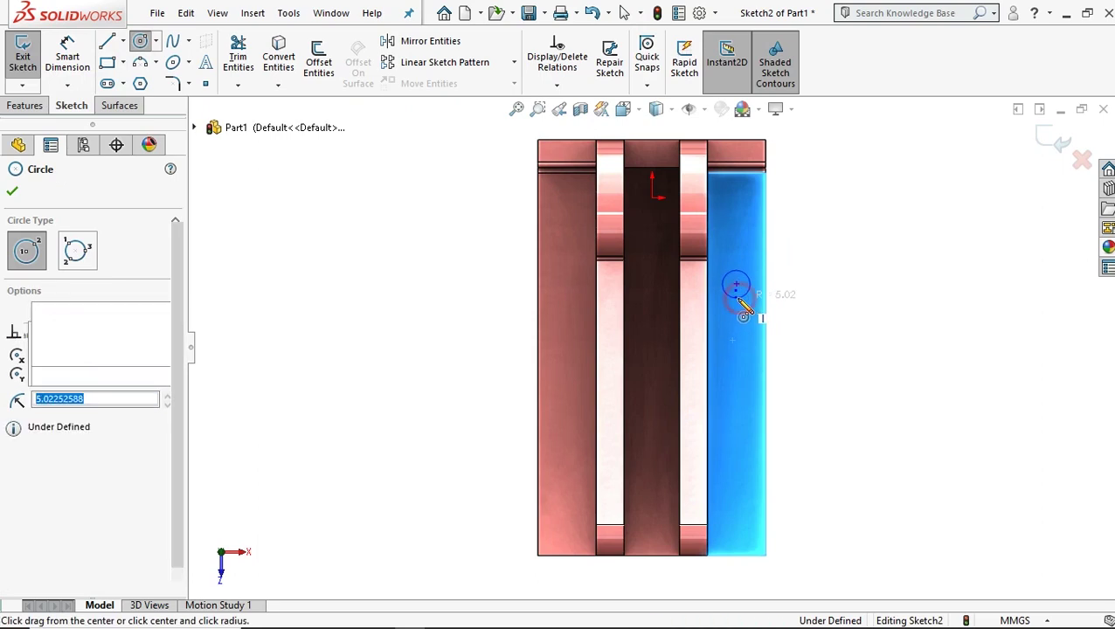
left_click(70, 63)
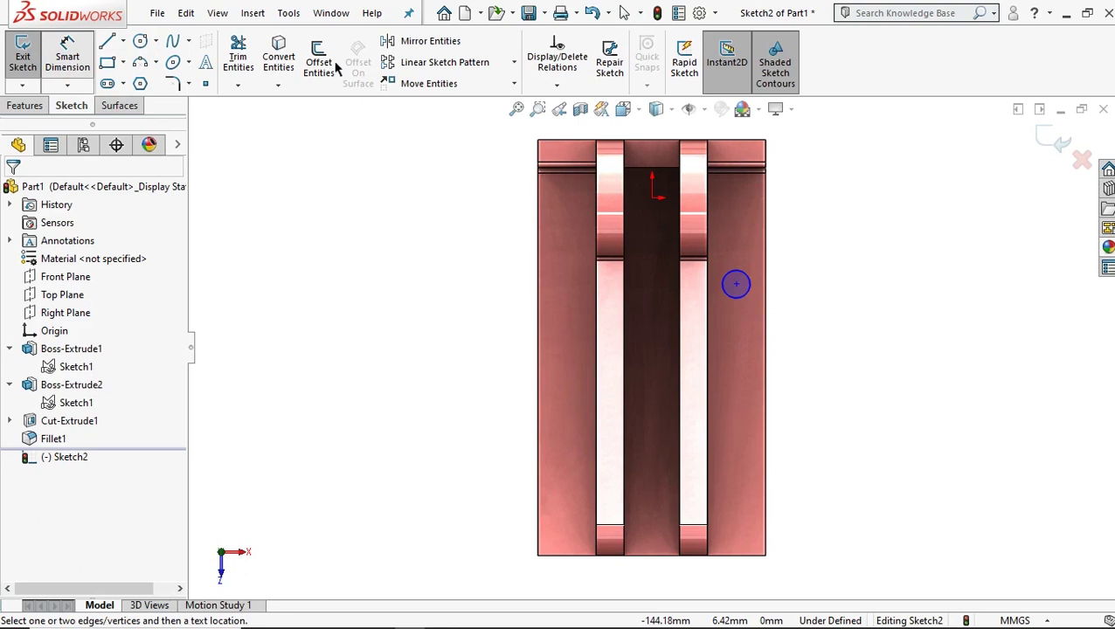
left_click(749, 284)
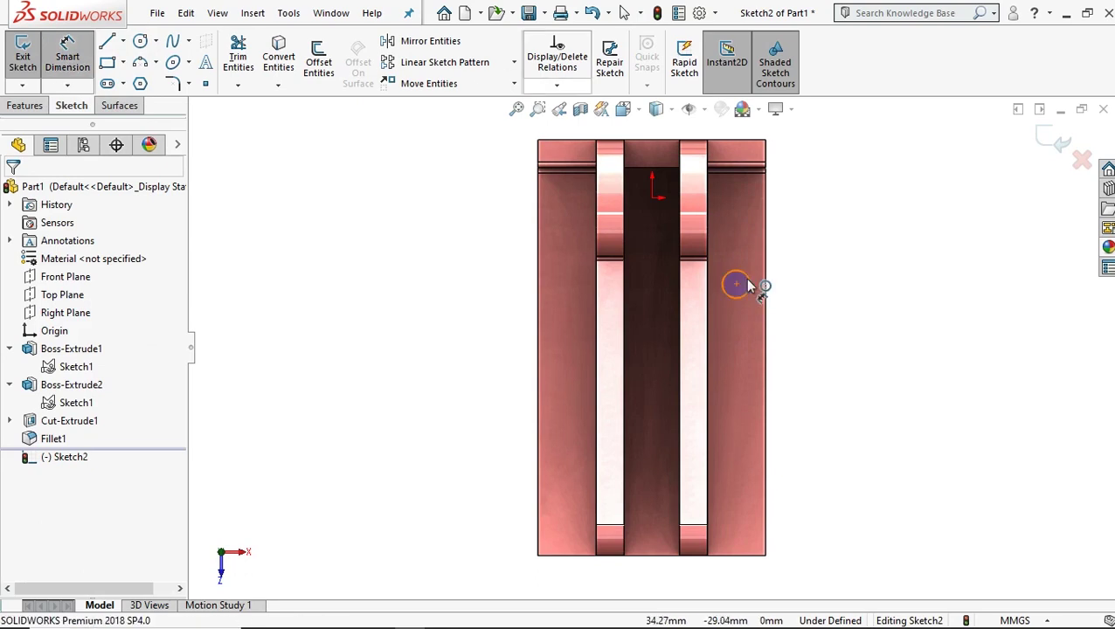
left_click(826, 284)
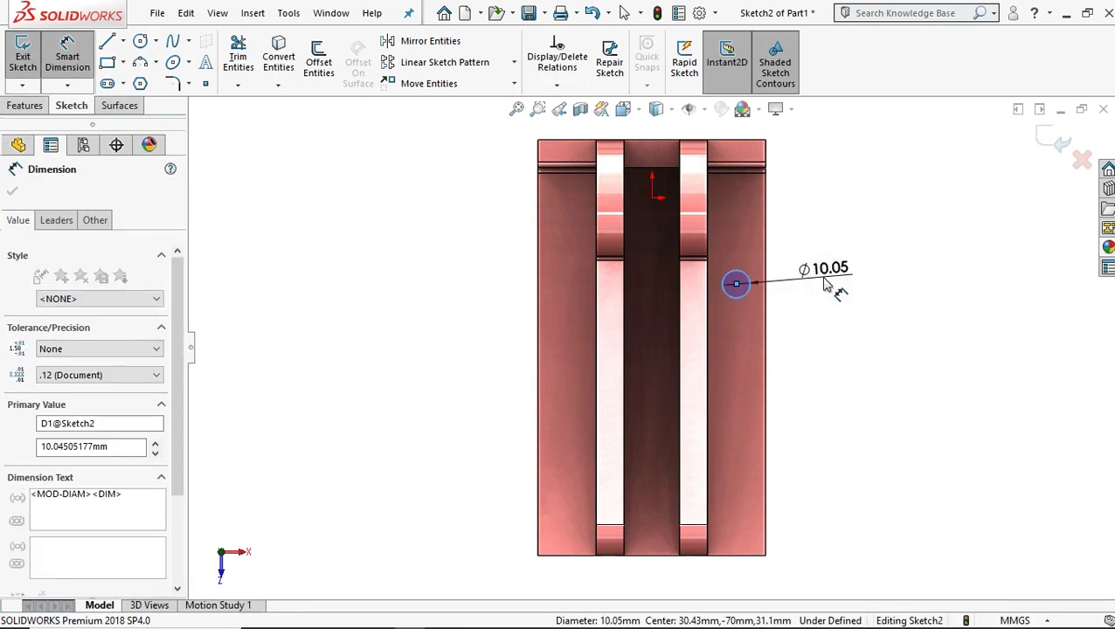
left_click(826, 284)
type("11")
key("Return")
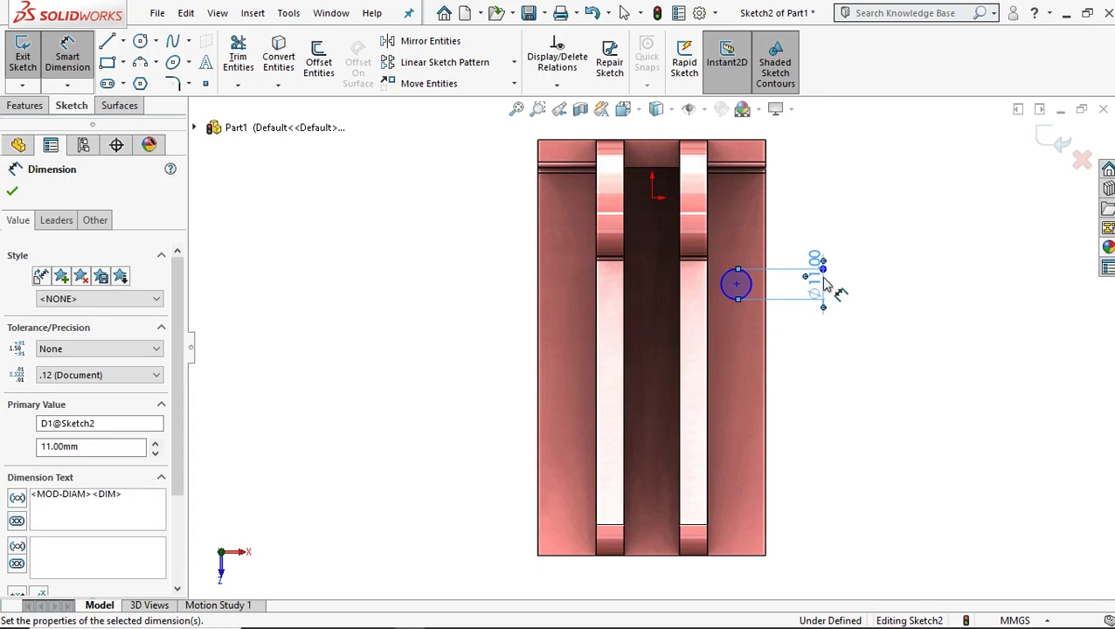
Step: Dimension the circle's centre 30 mm from the plate's top edge
left_click(737, 286)
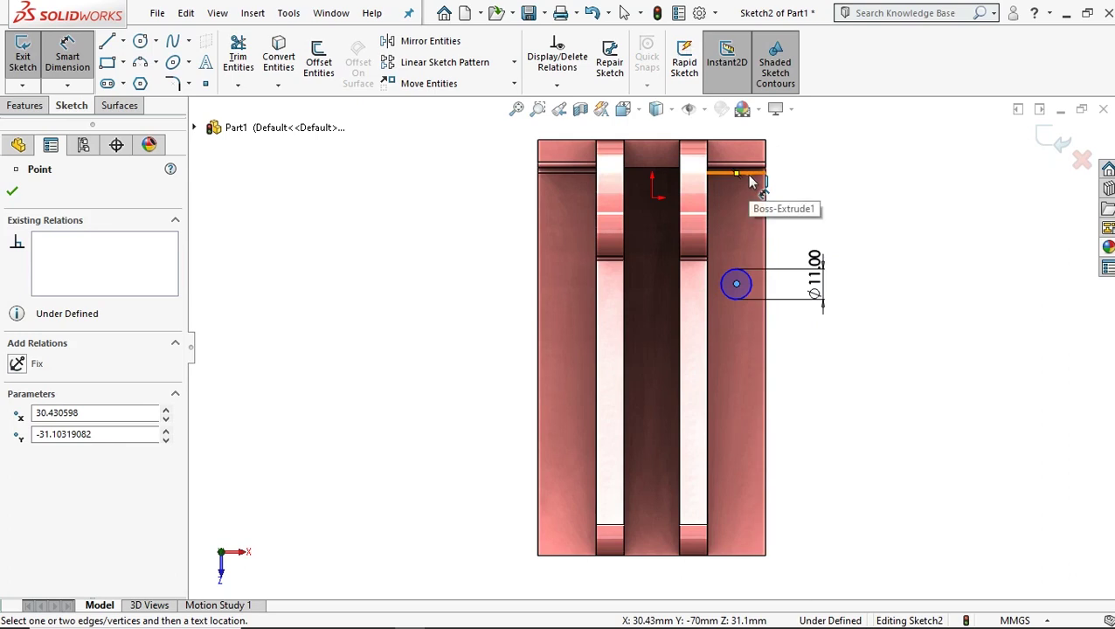
left_click(750, 142)
left_click(924, 217)
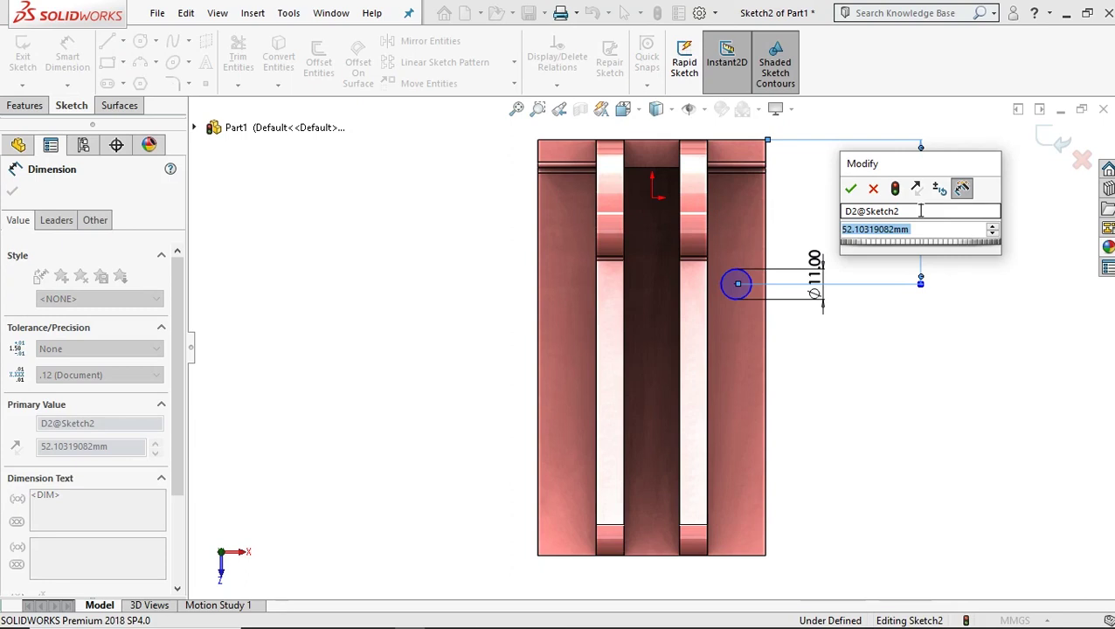
type("30")
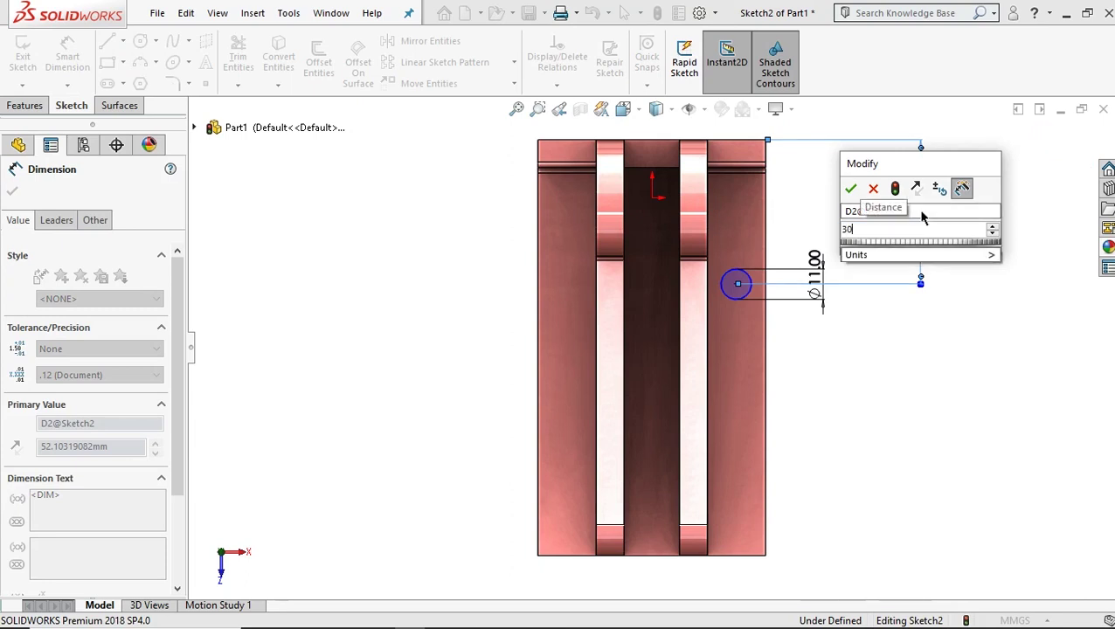
key("Return")
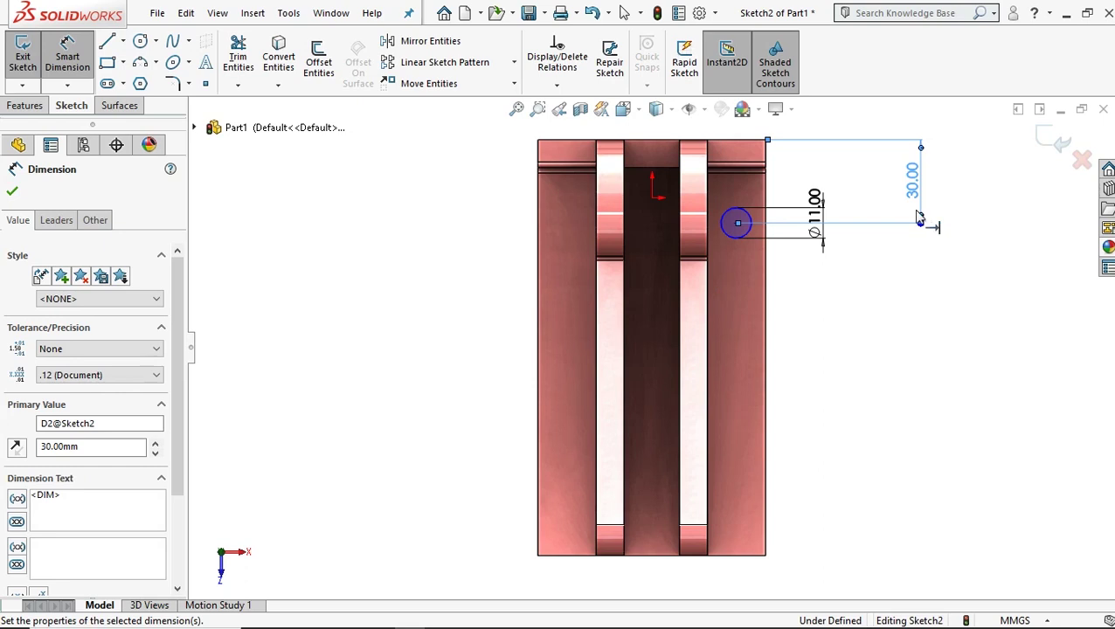
Step: Dimension the circle's centre 21/2 (10.50 mm) from the lug's side edge, fully defining the sketch
left_click(140, 41)
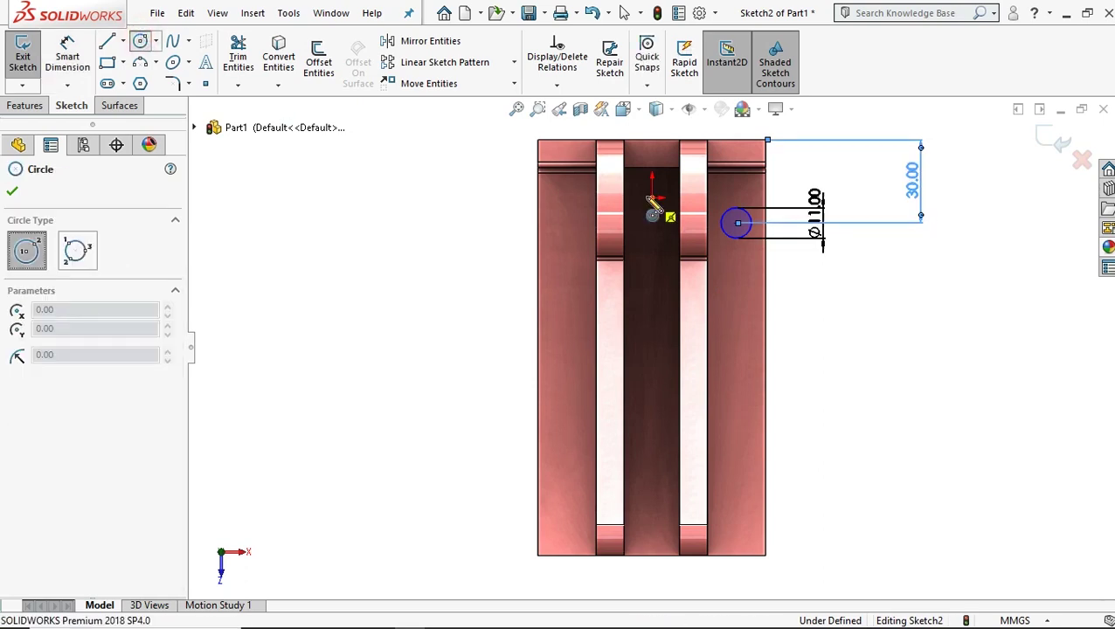
left_click(83, 63)
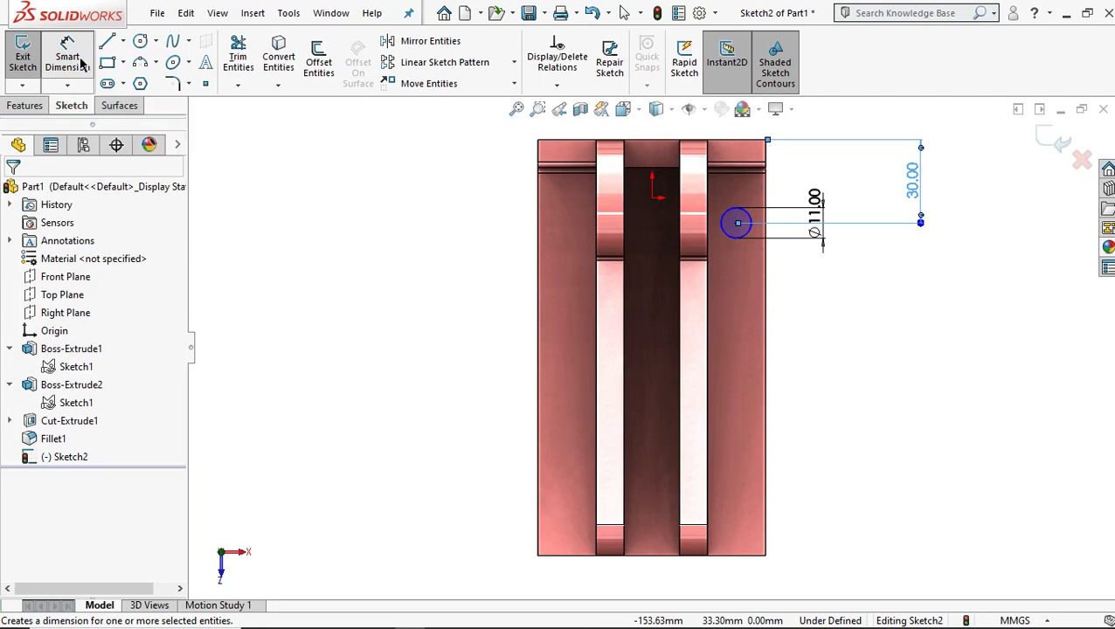
left_click(81, 62)
scroll(756, 253, "down", 2)
scroll(757, 253, "down", 1)
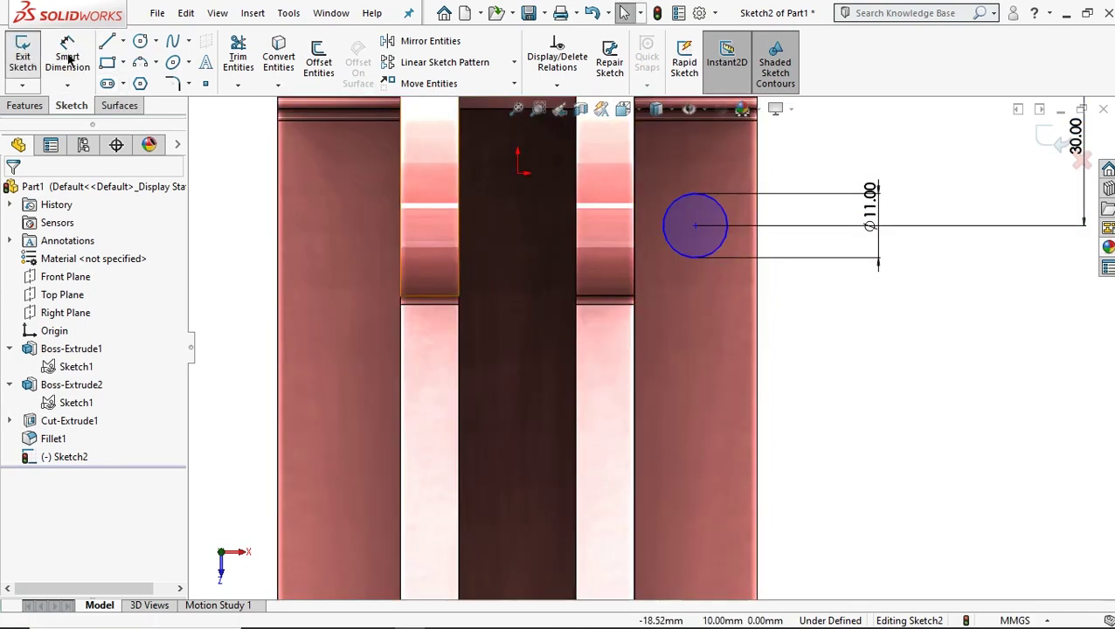
left_click(634, 348)
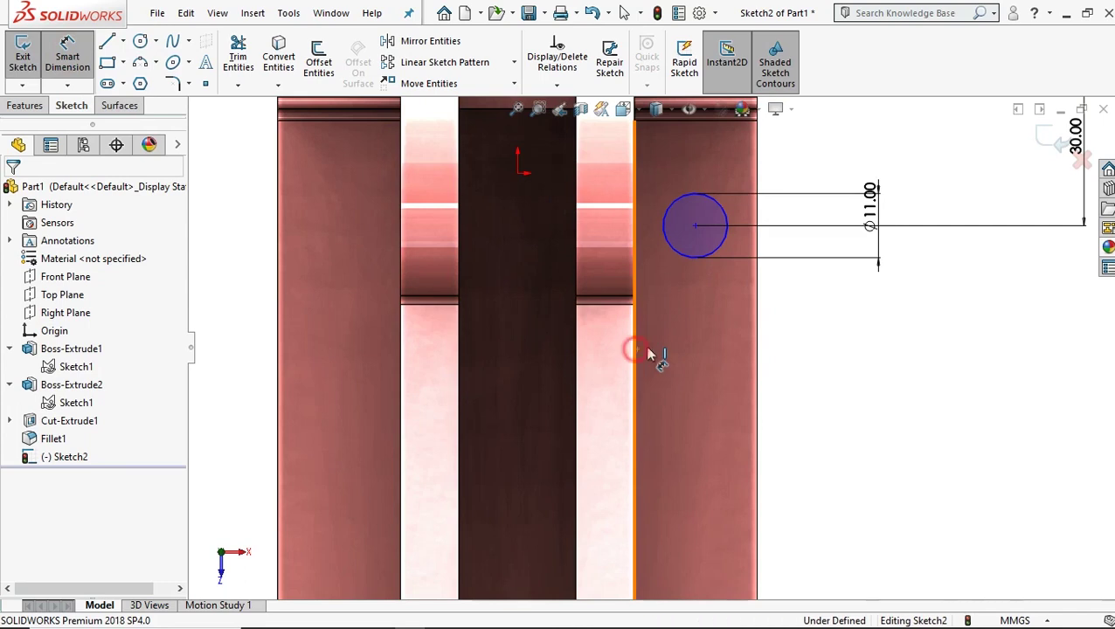
left_click(756, 341)
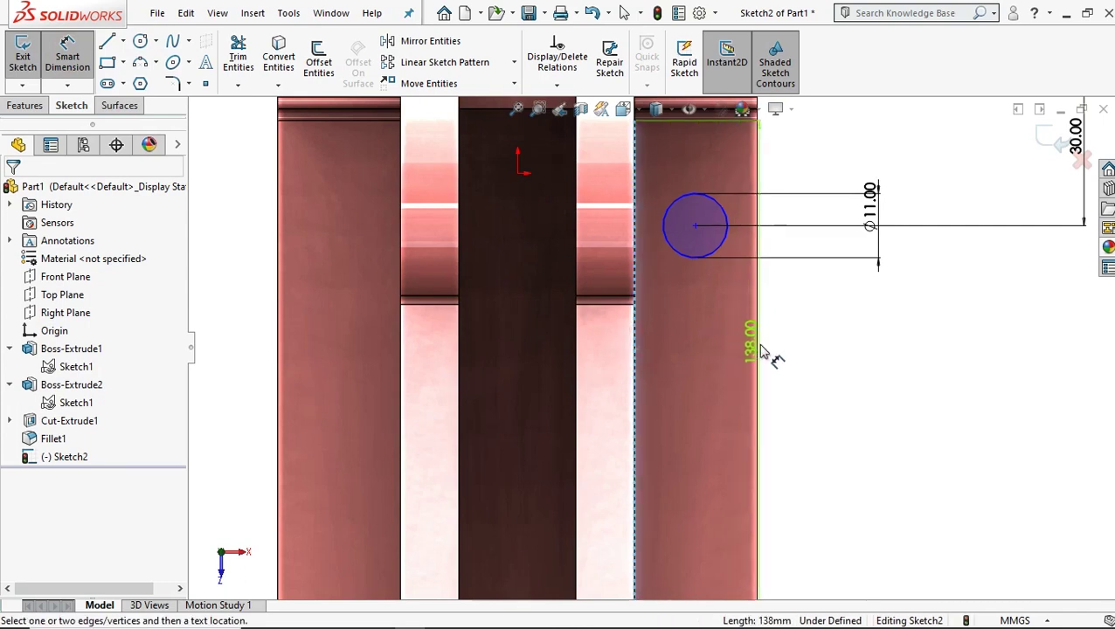
left_click(755, 364)
key("z")
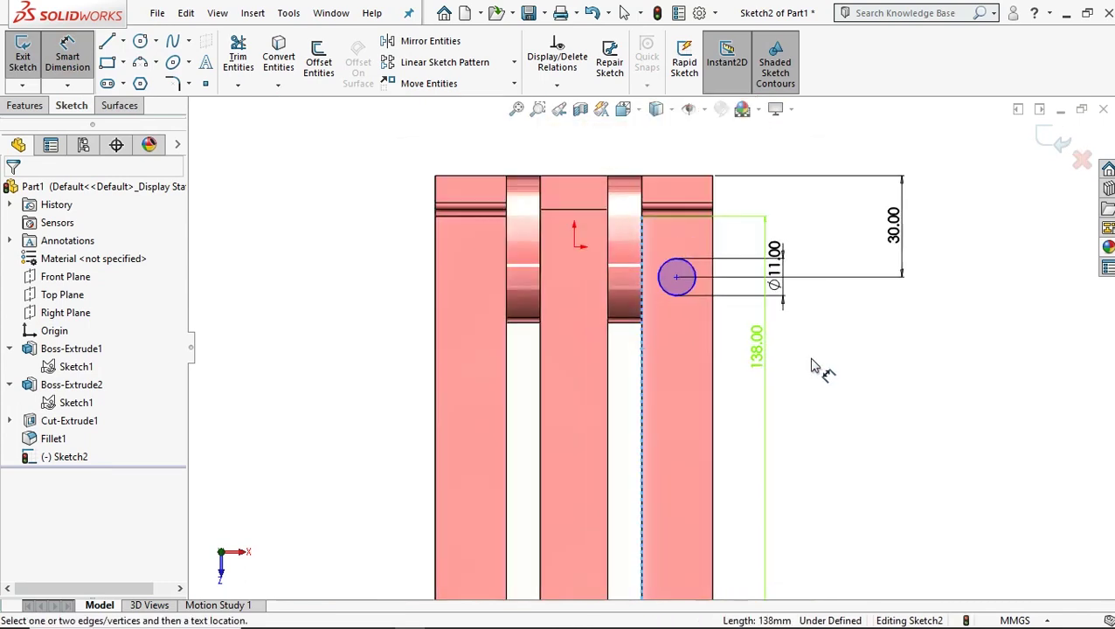
key("Escape")
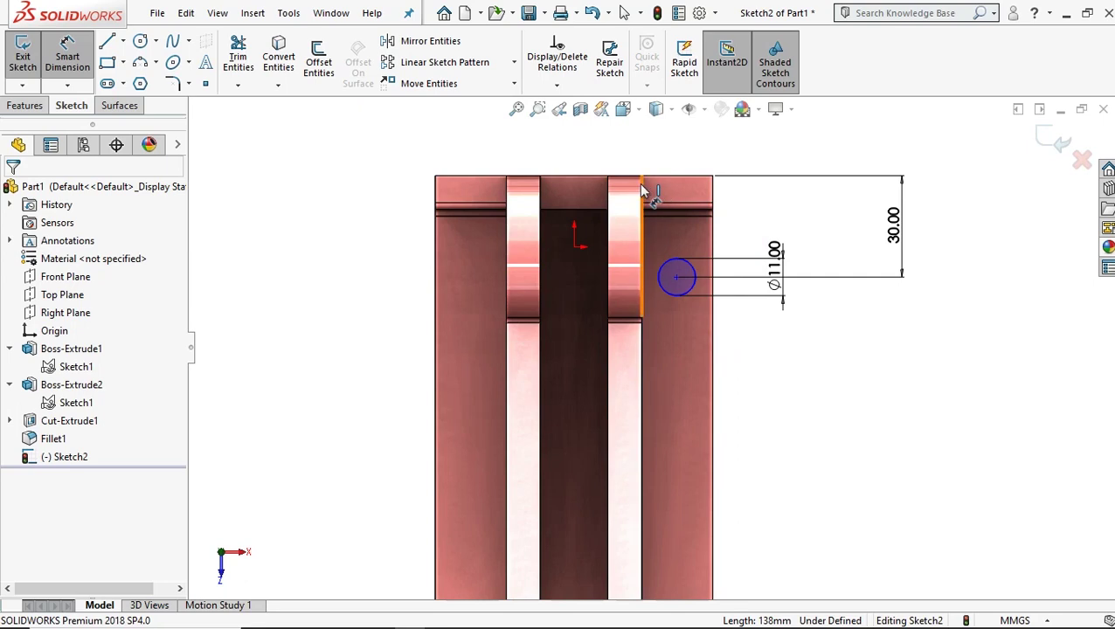
left_click(656, 180)
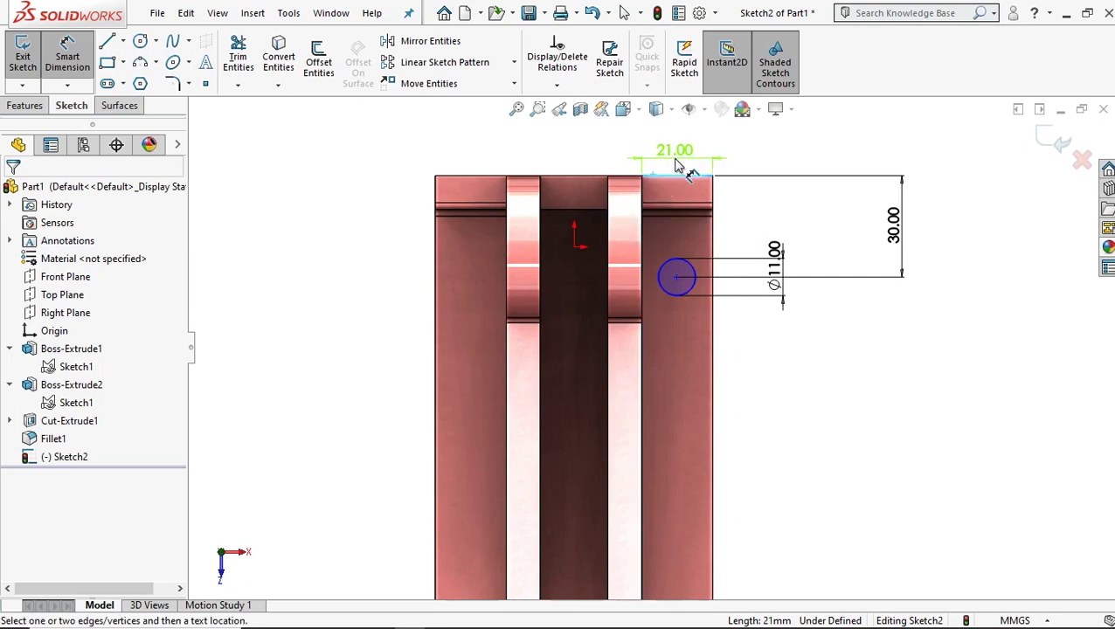
key("Escape")
scroll(683, 301, "down", 2)
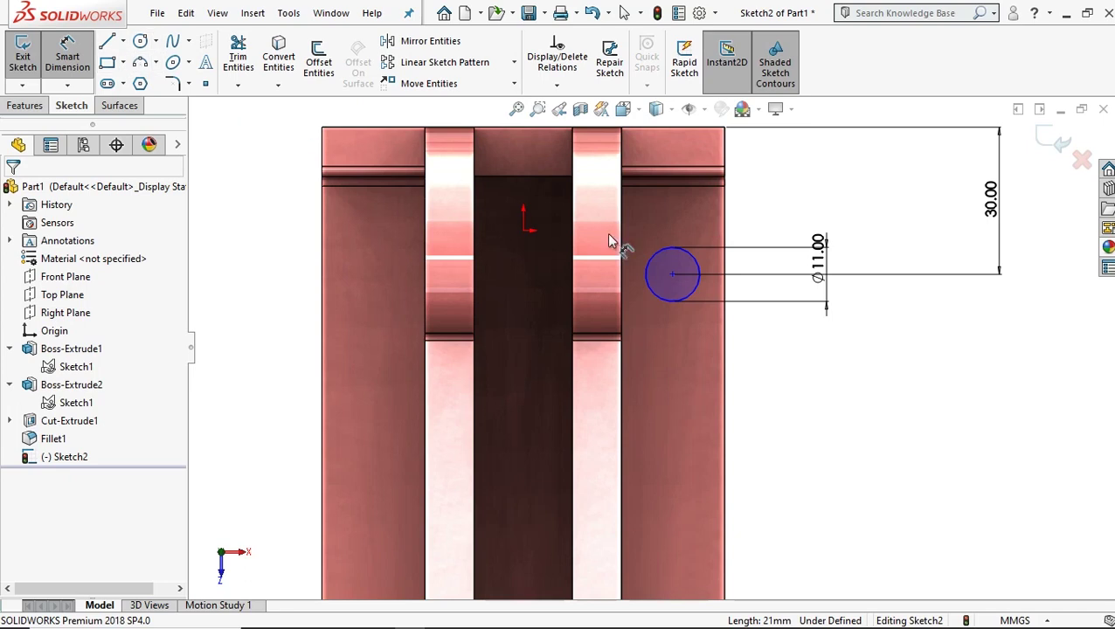
left_click(657, 304)
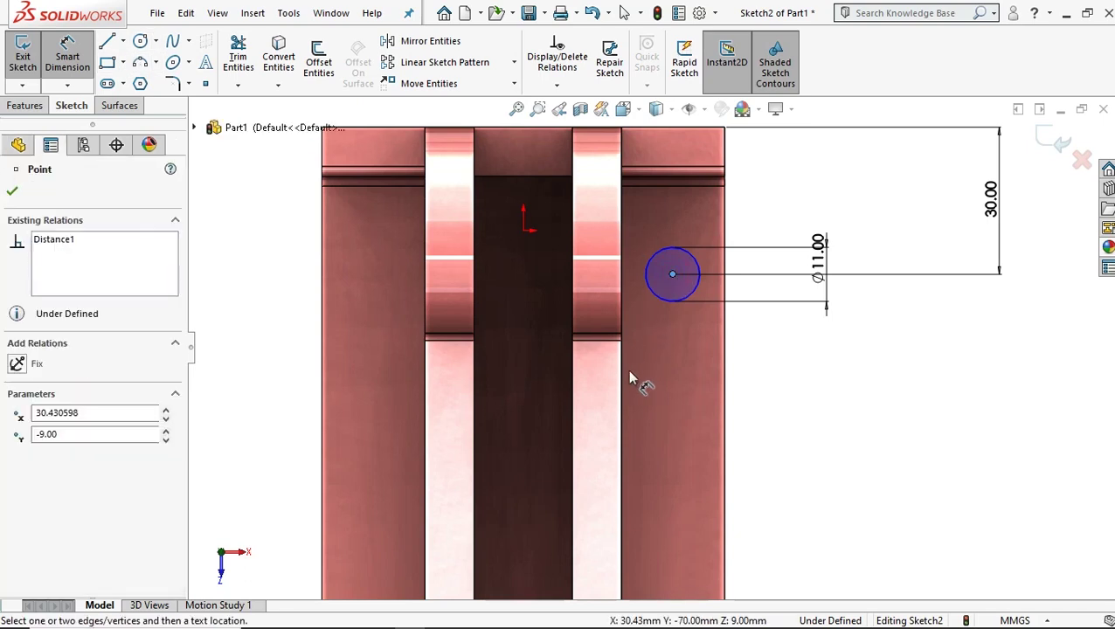
left_click(622, 379)
scroll(648, 144, "up", 1)
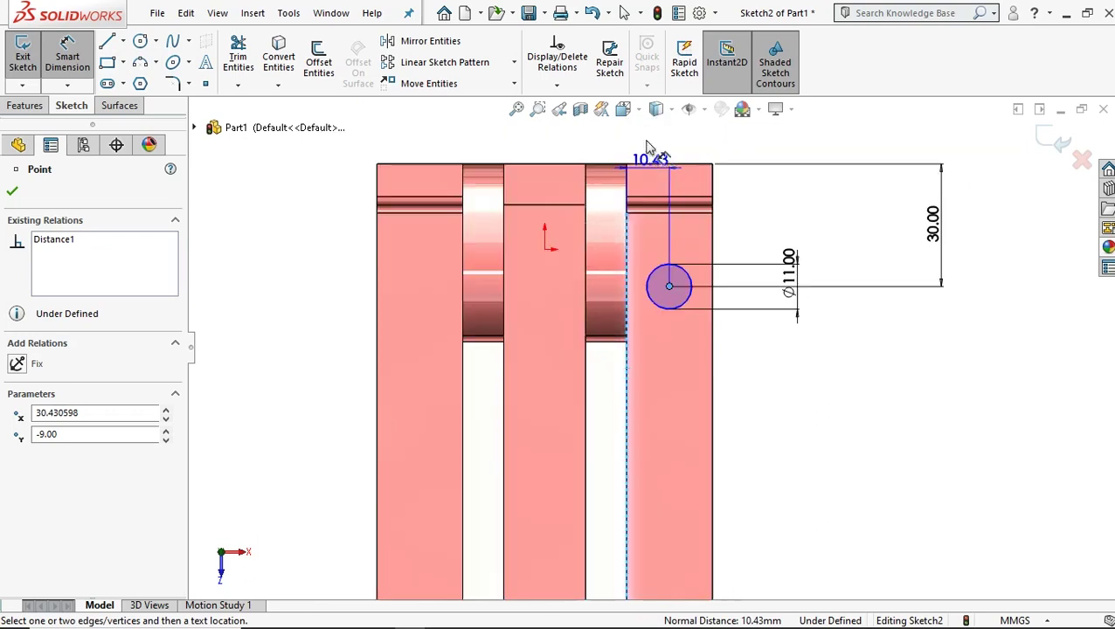
left_click(651, 140)
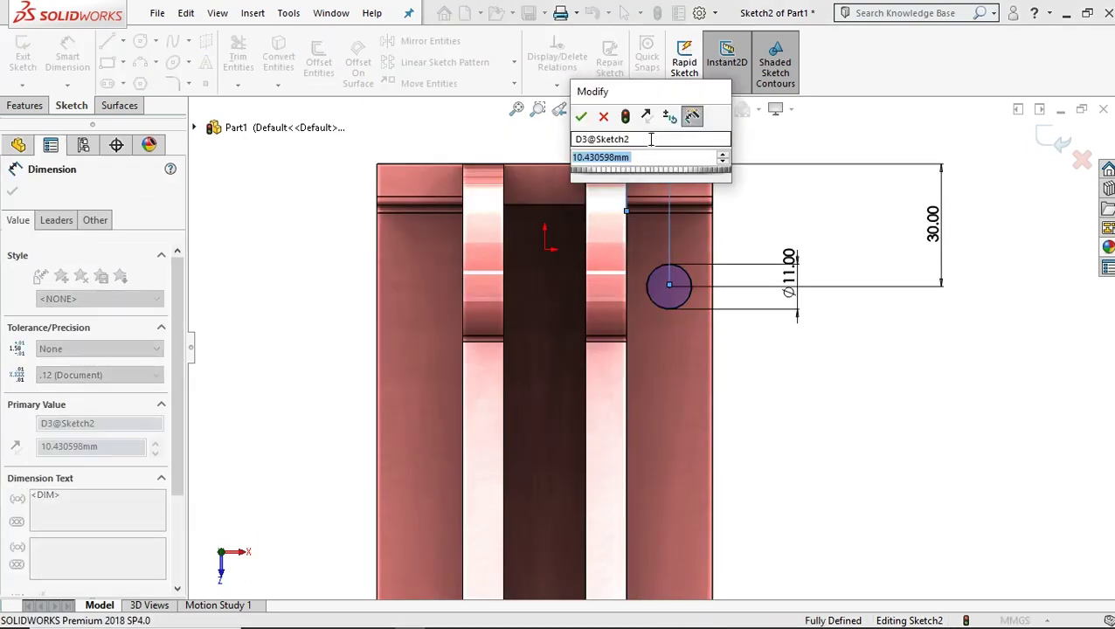
type("21/")
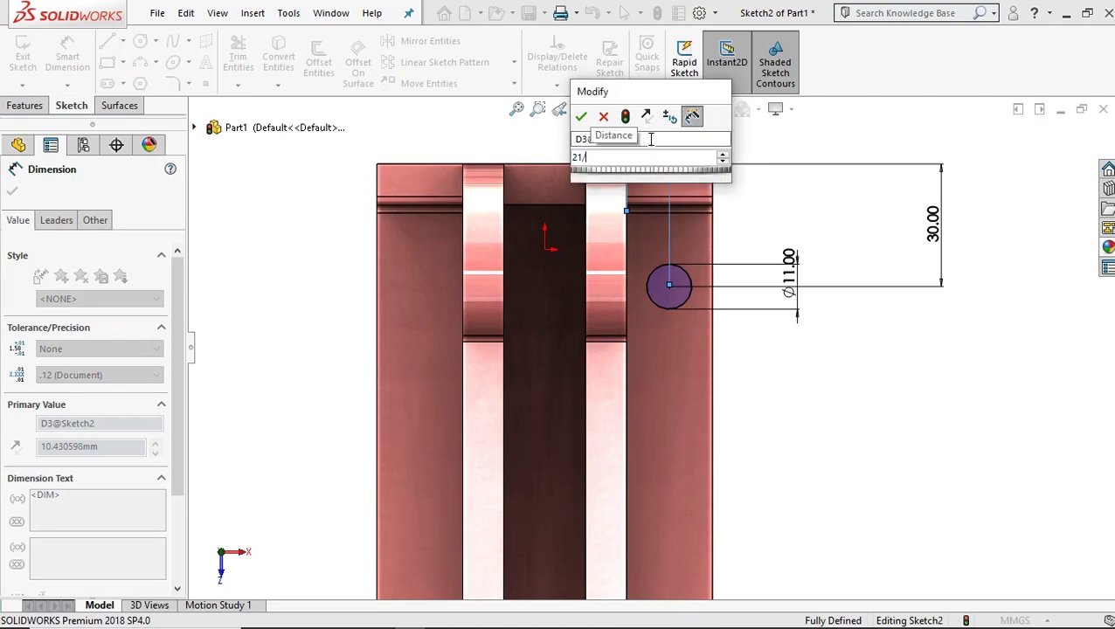
key("Escape")
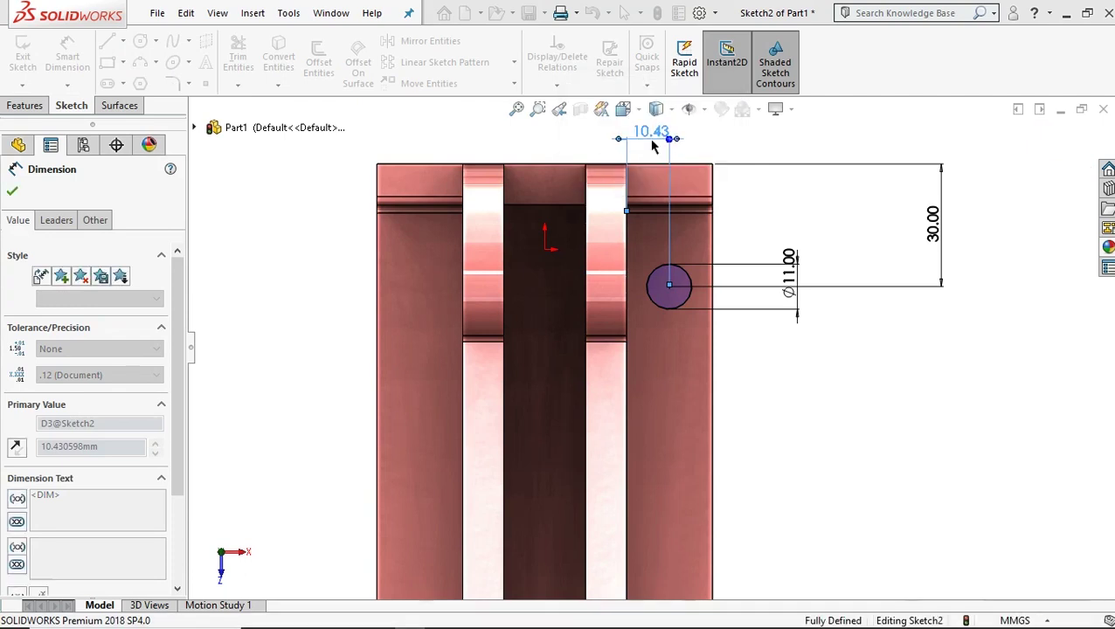
left_click(12, 195)
scroll(686, 322, "up", 1)
scroll(687, 320, "down", 2)
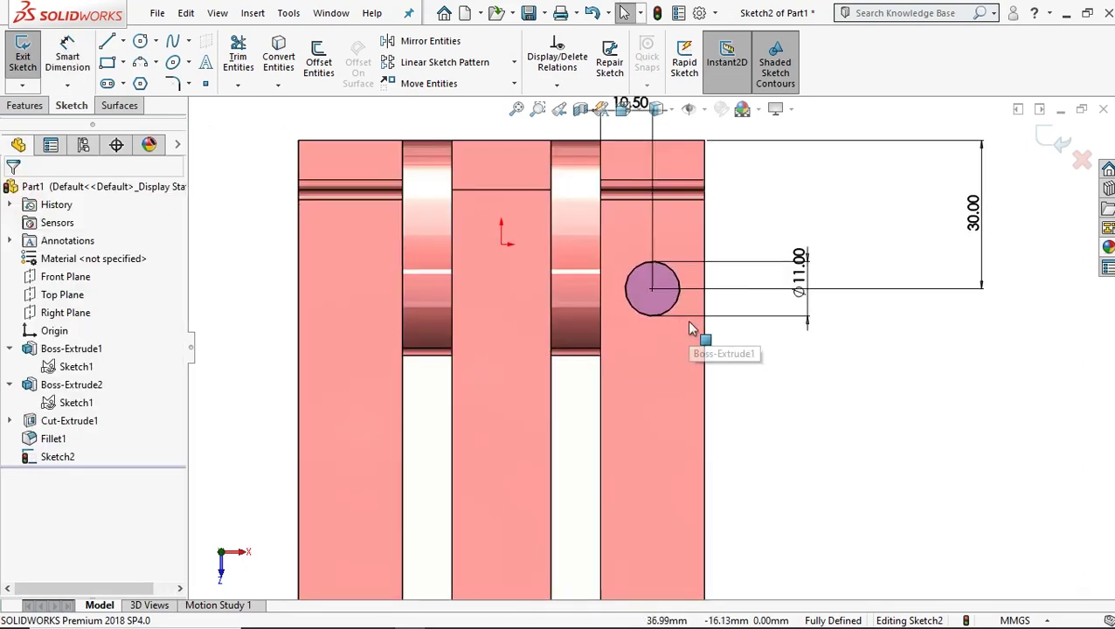
scroll(691, 354, "up", 1)
scroll(686, 393, "up", 2)
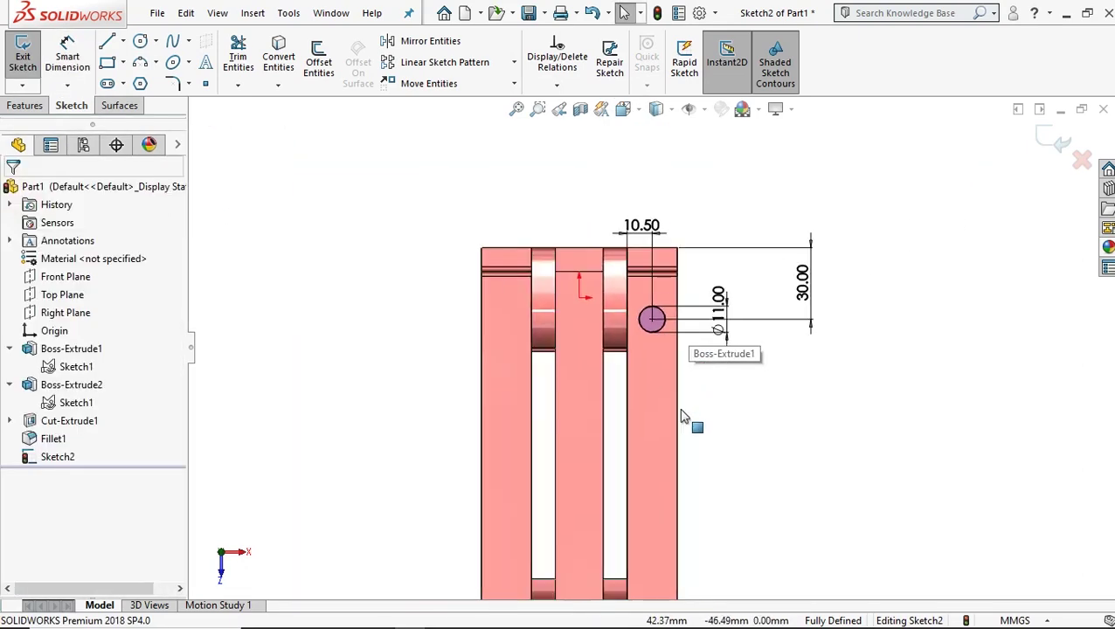
middle_click_drag(683, 418, 689, 343, "ctrl")
scroll(690, 342, "down", 1)
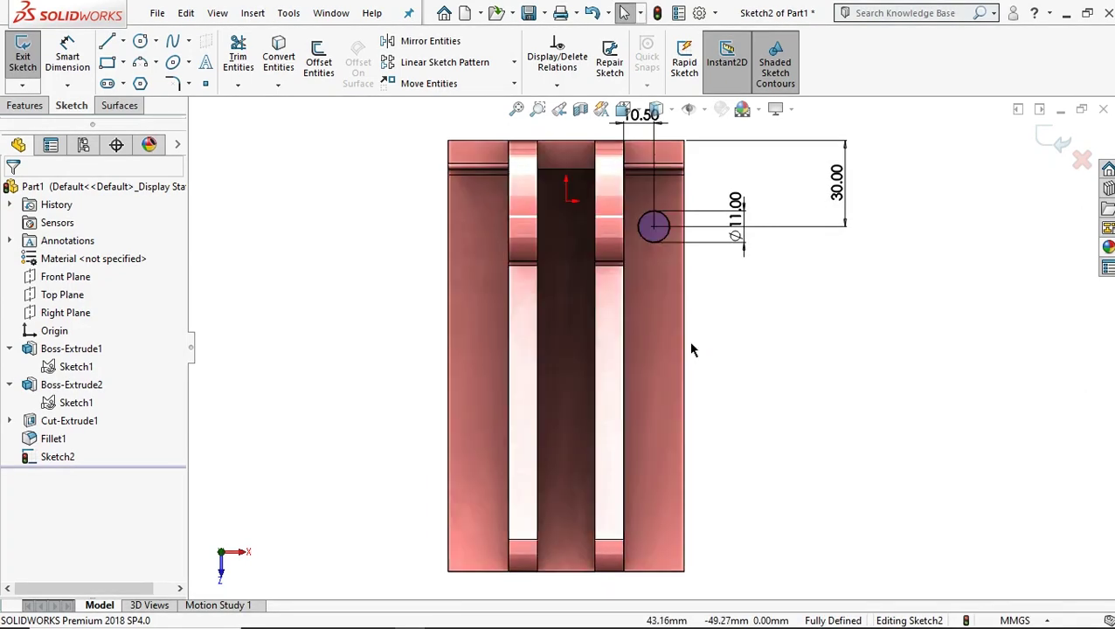
Step: Draw a horizontal construction line across the plate below the hole
left_click(107, 41)
left_click(100, 377)
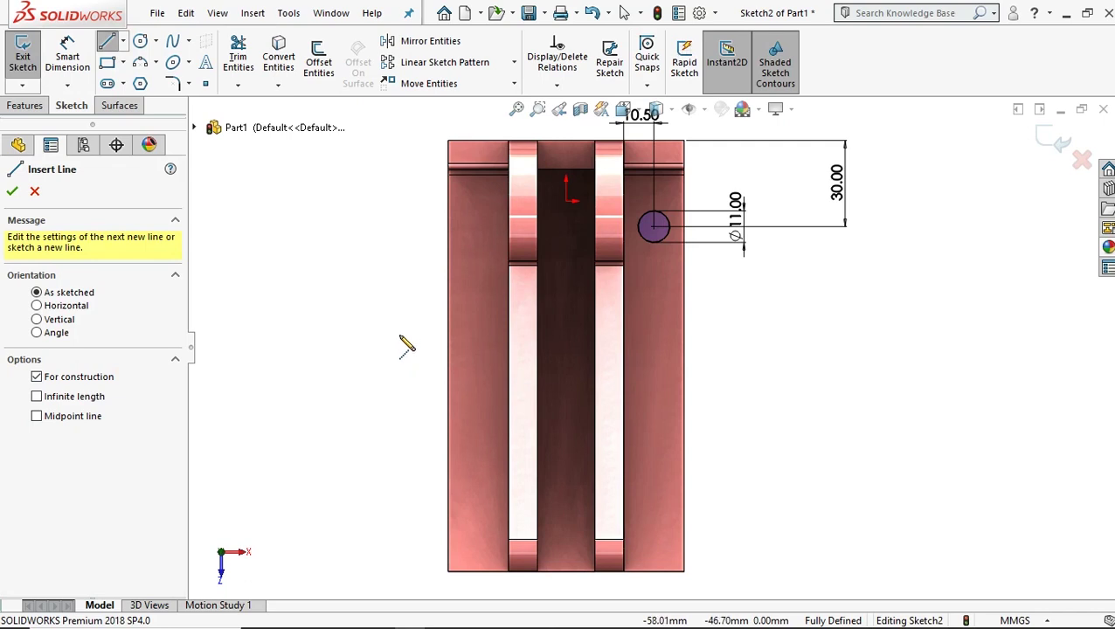
left_click(741, 360)
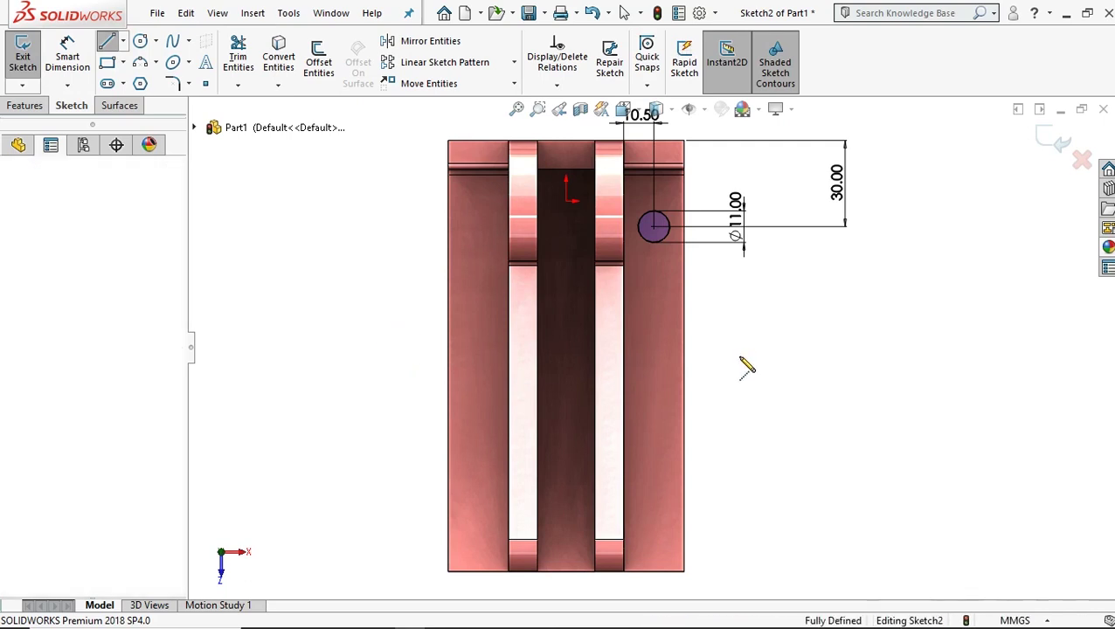
left_click(786, 334)
right_click(784, 303)
left_click(802, 306)
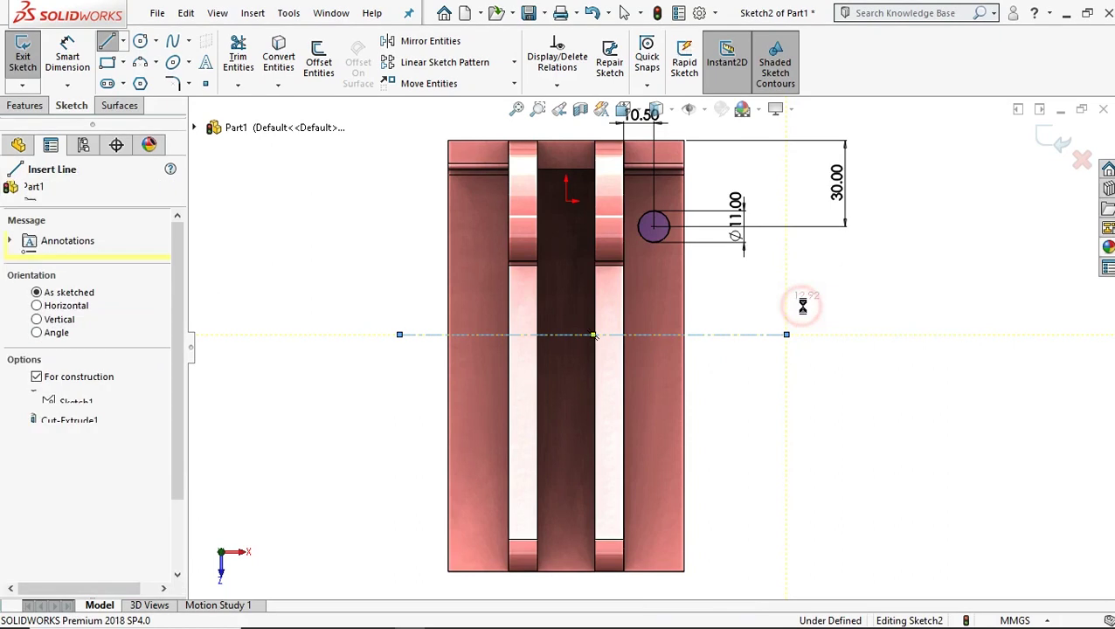
Step: Dimension the construction line 30 mm from the hole centre
left_click(67, 57)
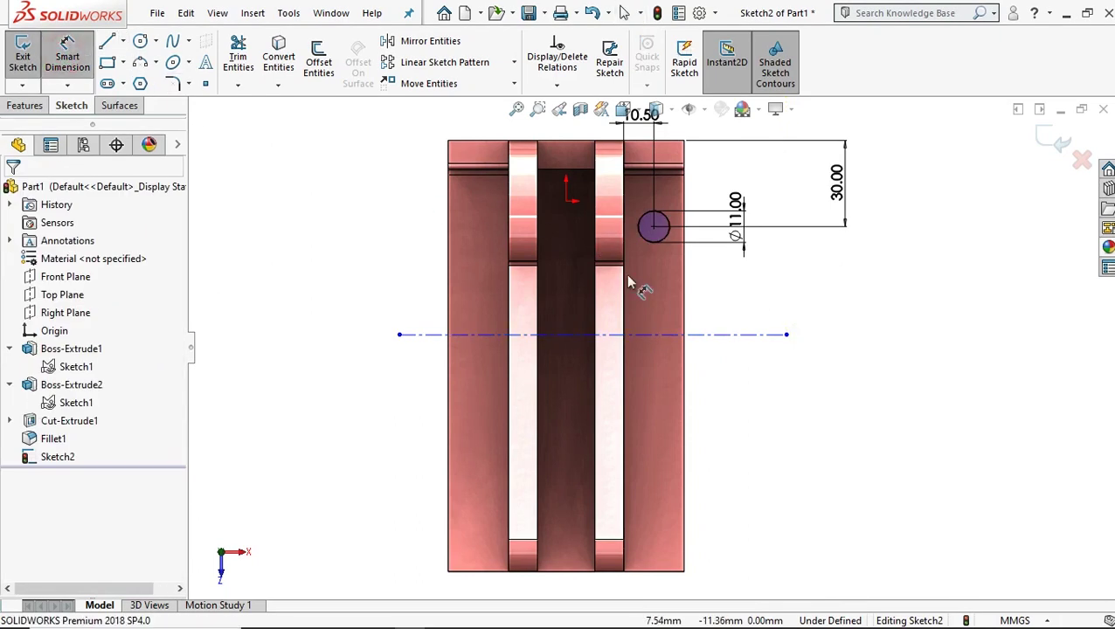
left_click(671, 335)
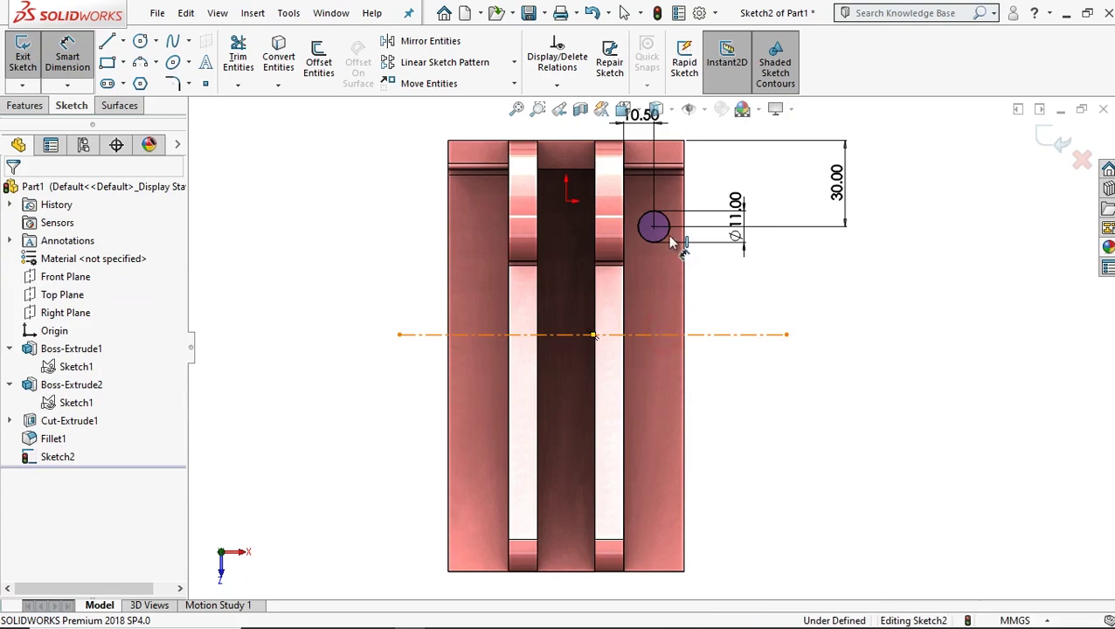
left_click(655, 229)
left_click(805, 275)
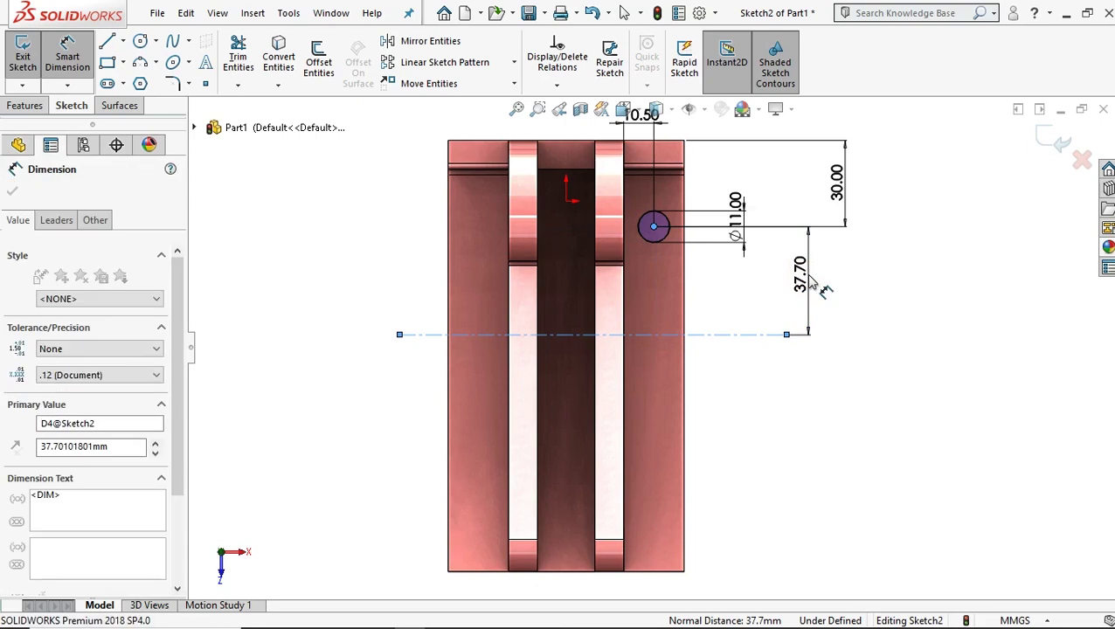
type("3")
key("Return")
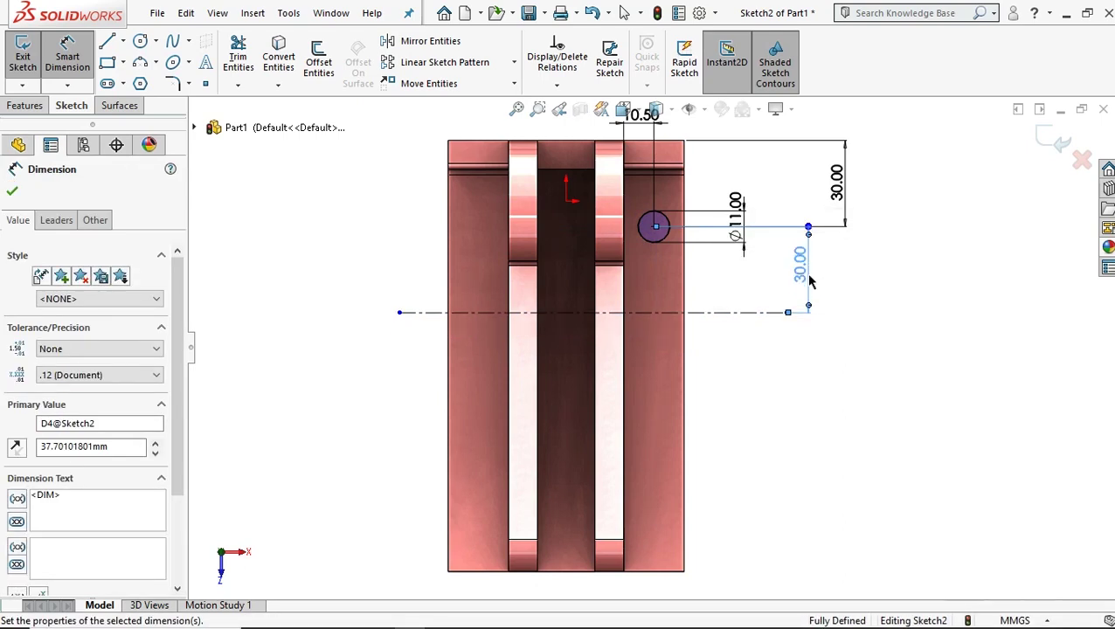
Step: Mirror the hole circle about the construction line to create a lower hole
left_click(437, 41)
left_click(74, 394)
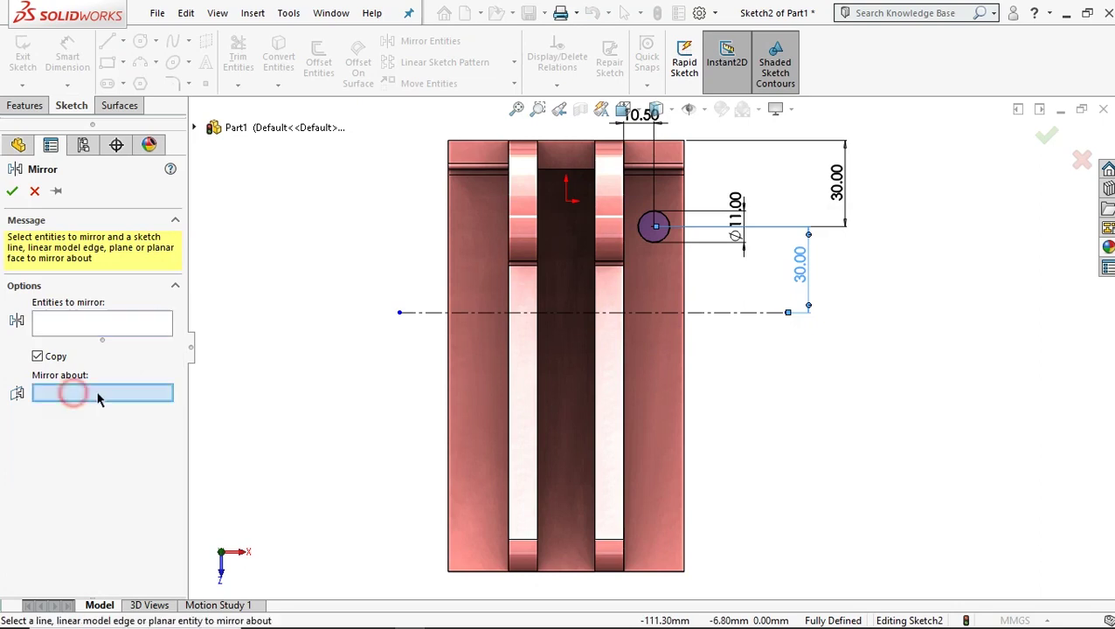
left_click(573, 314)
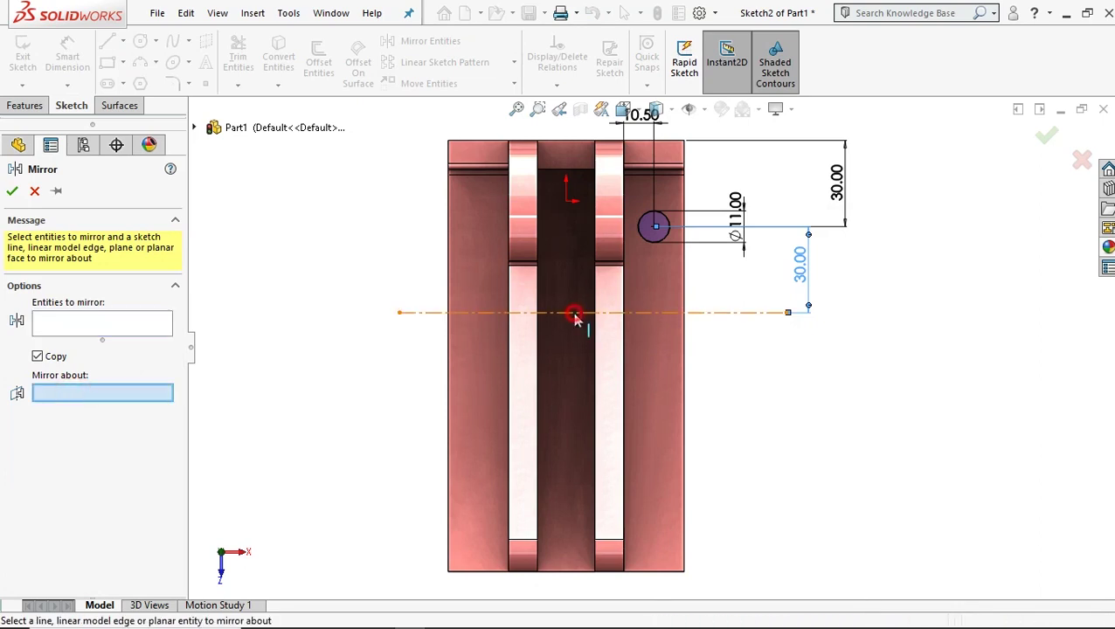
left_click(78, 325)
left_click(668, 235)
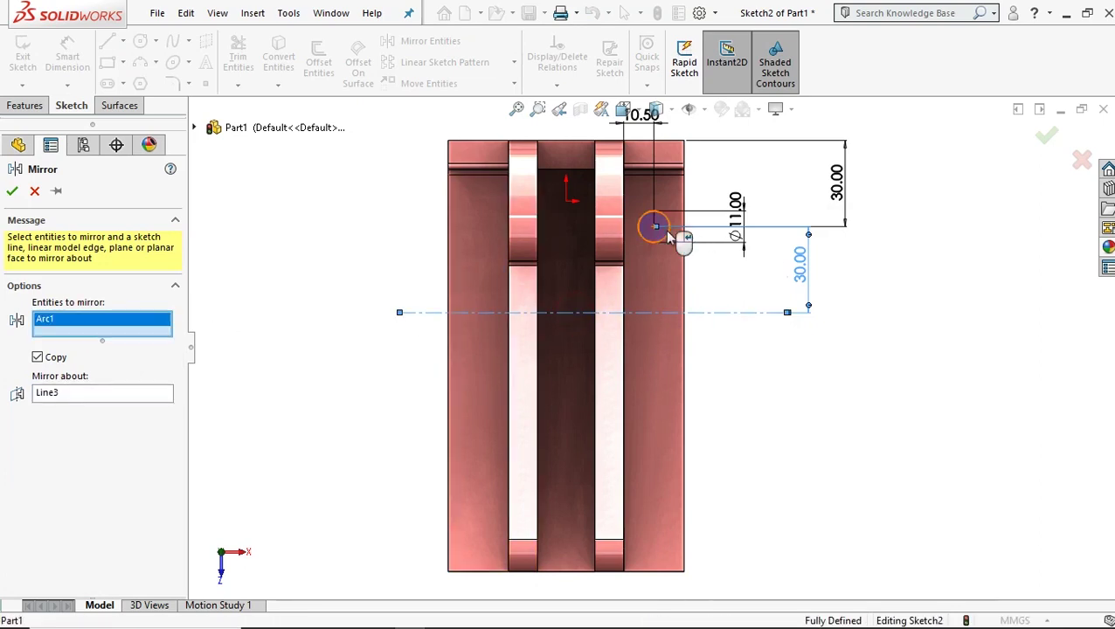
left_click(13, 191)
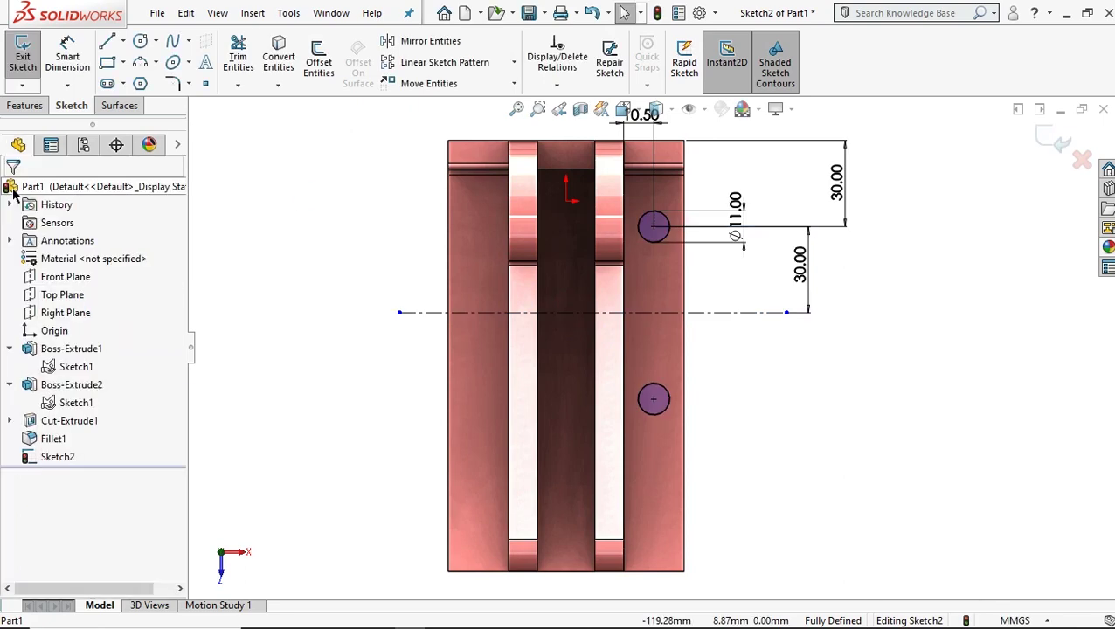
Step: Mirror both circles about the Right Plane to the left side of the plate
left_click(429, 41)
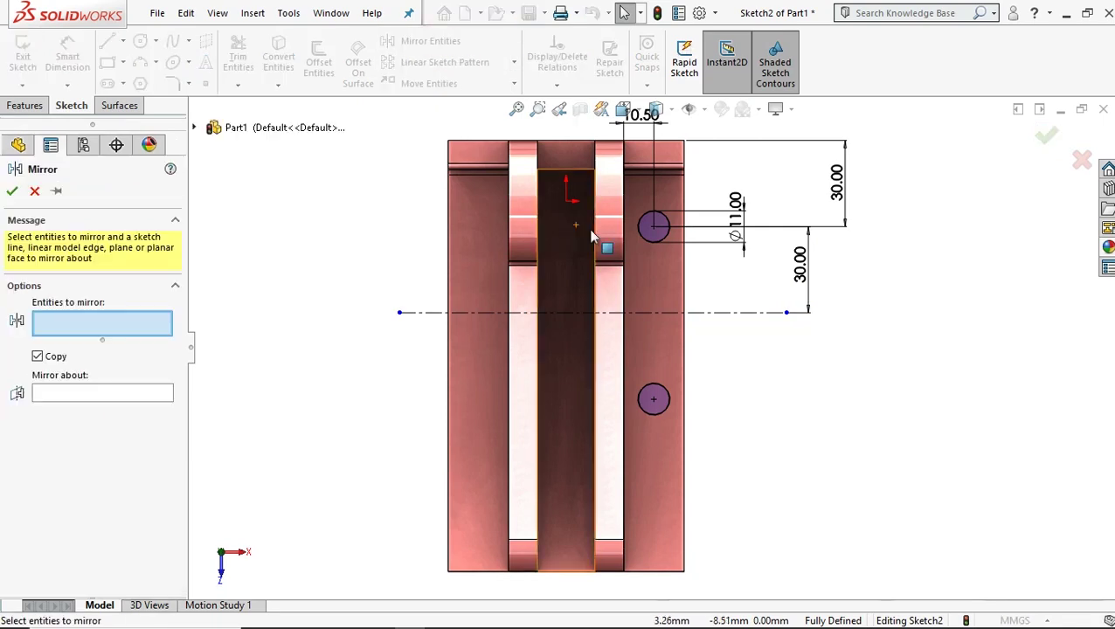
left_click(75, 392)
left_click(195, 128)
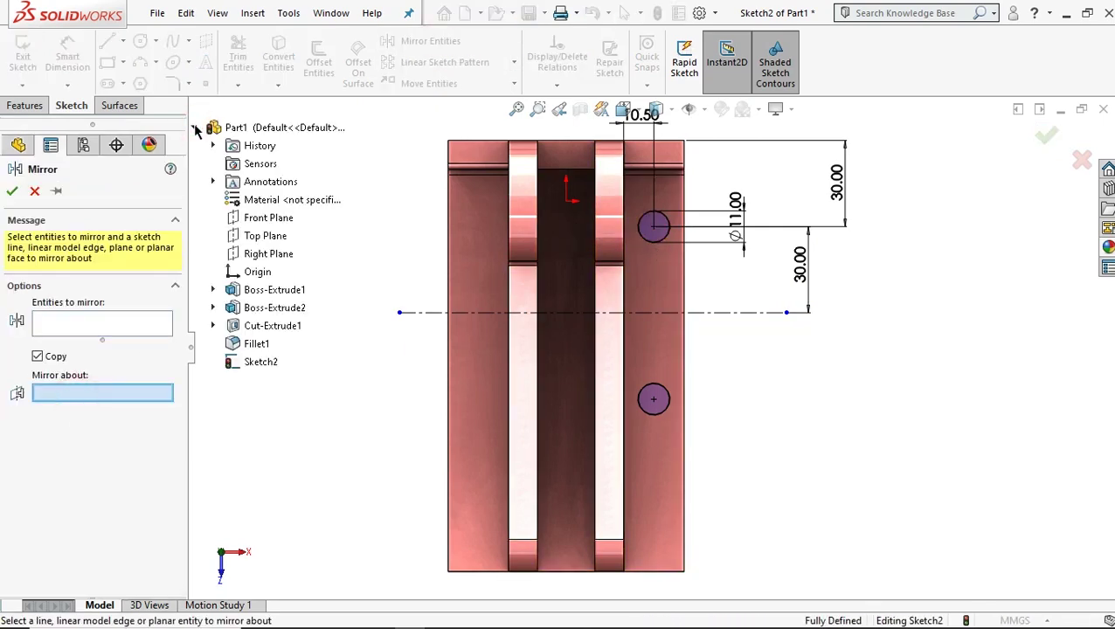
left_click(272, 255)
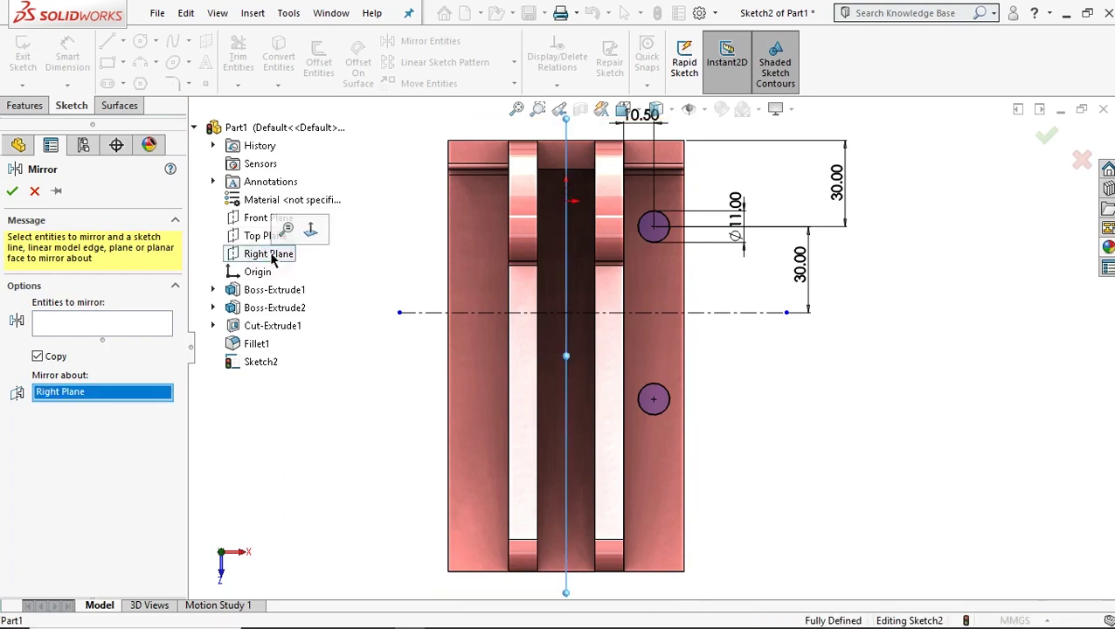
left_click(98, 323)
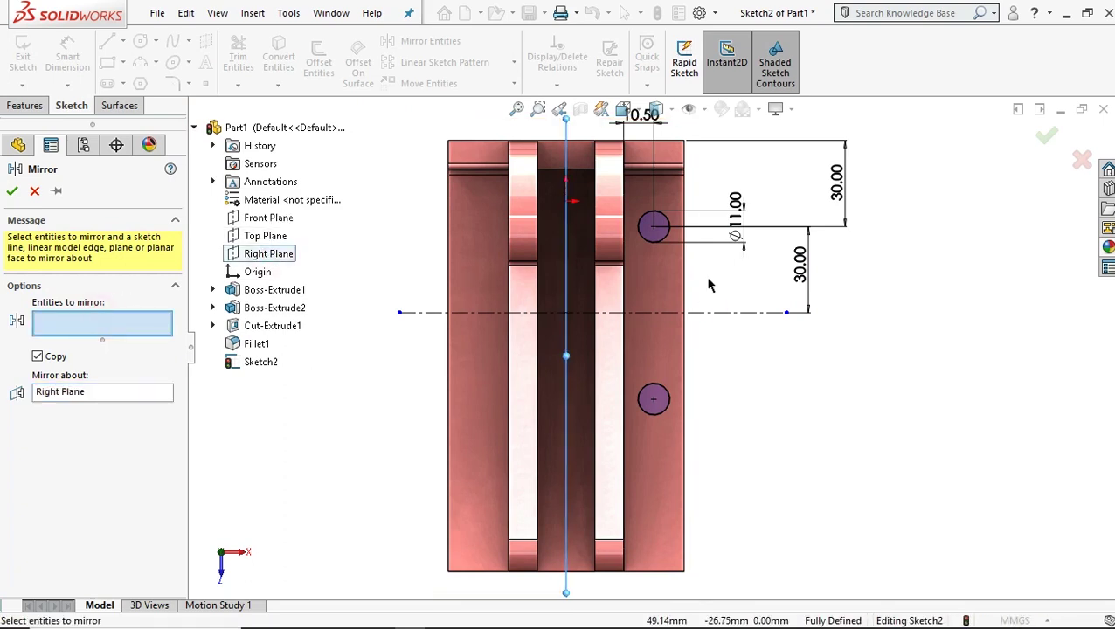
left_click(655, 229)
left_click(655, 383)
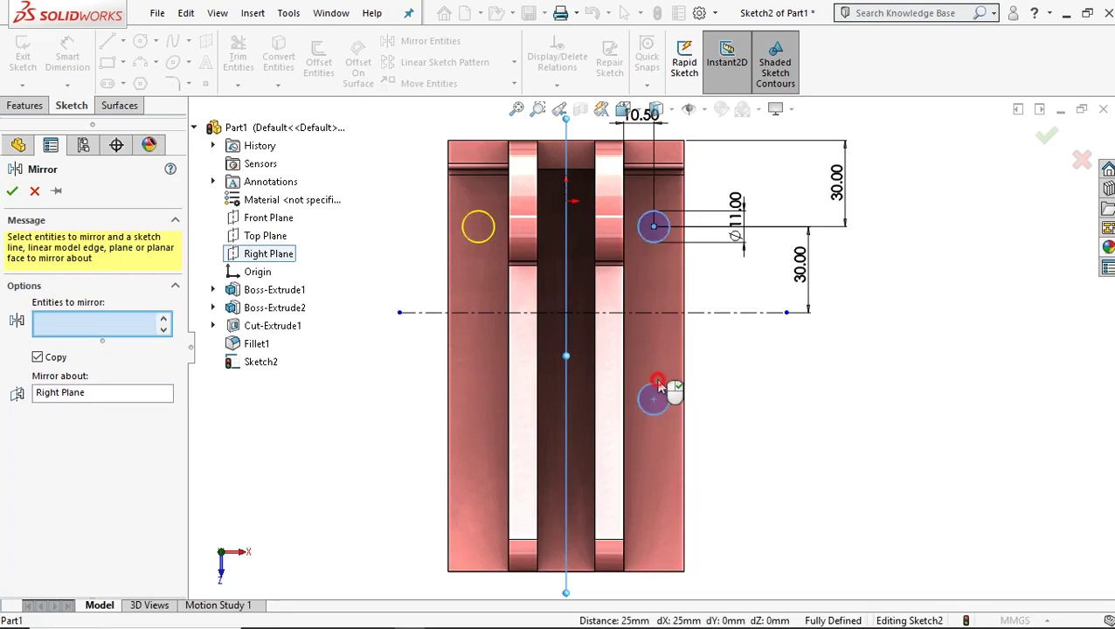
left_click(14, 192)
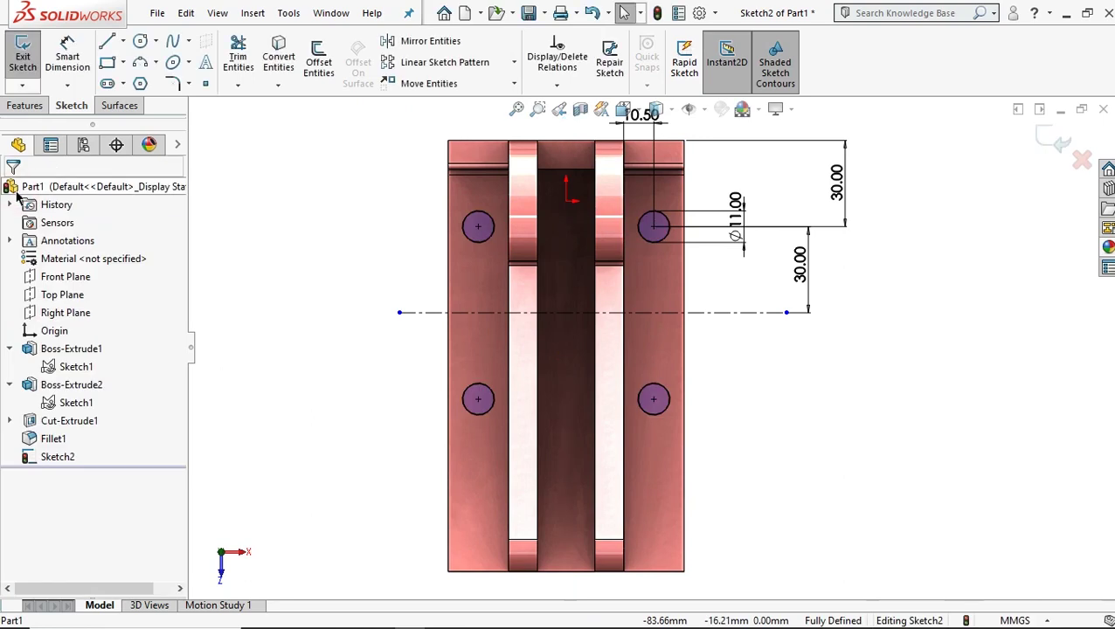
Step: Extrude-cut the four Ø11 circles Through All the base plate
left_click(21, 110)
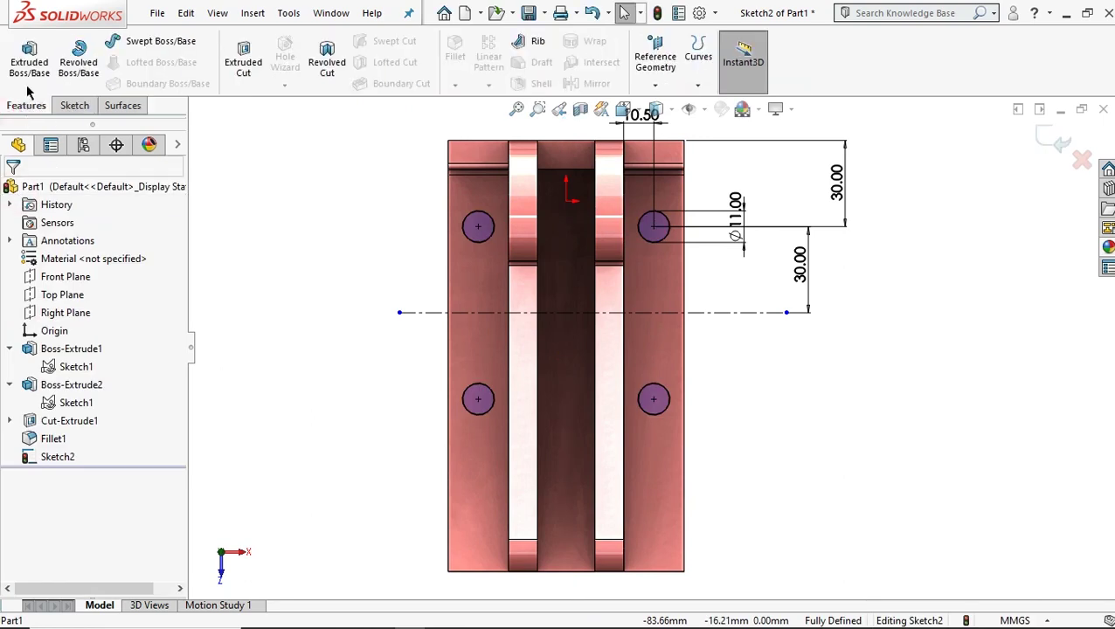
left_click(243, 61)
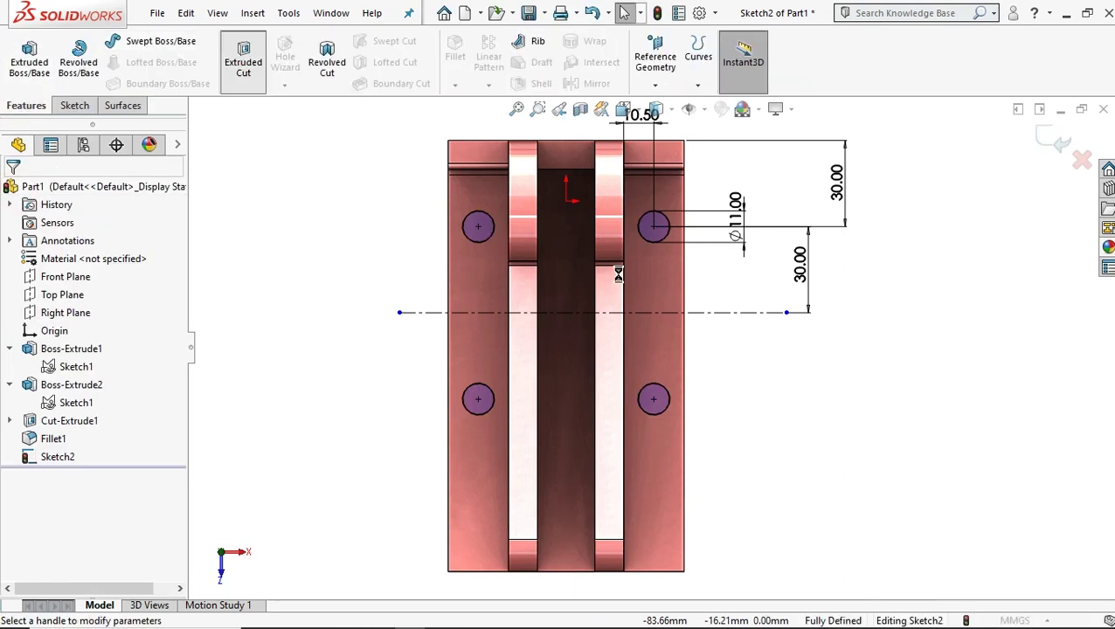
left_click(87, 291)
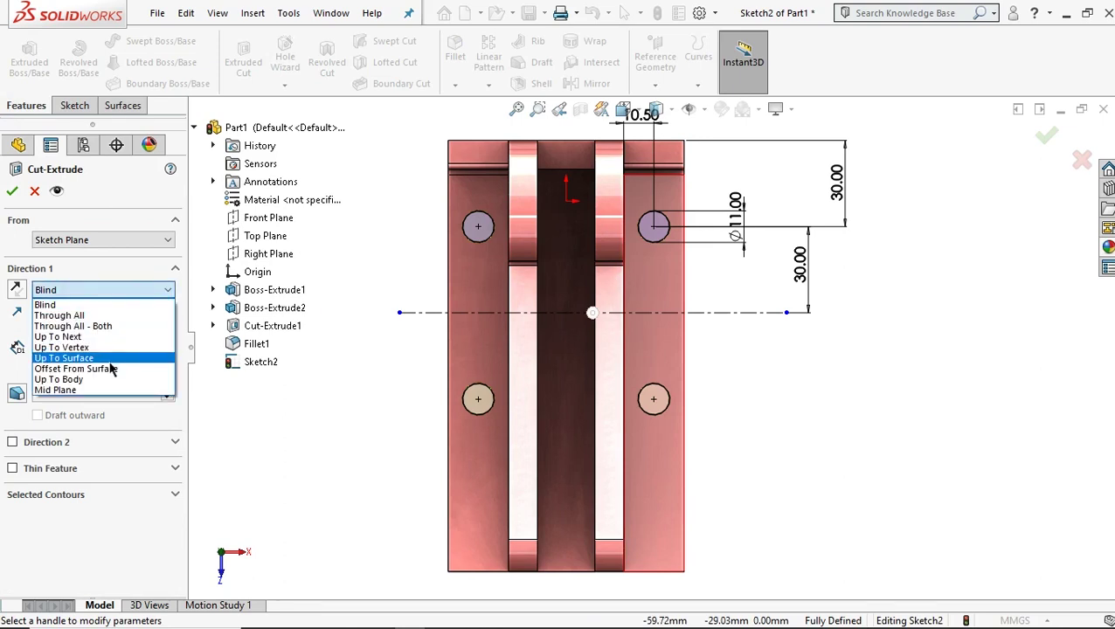
left_click(106, 316)
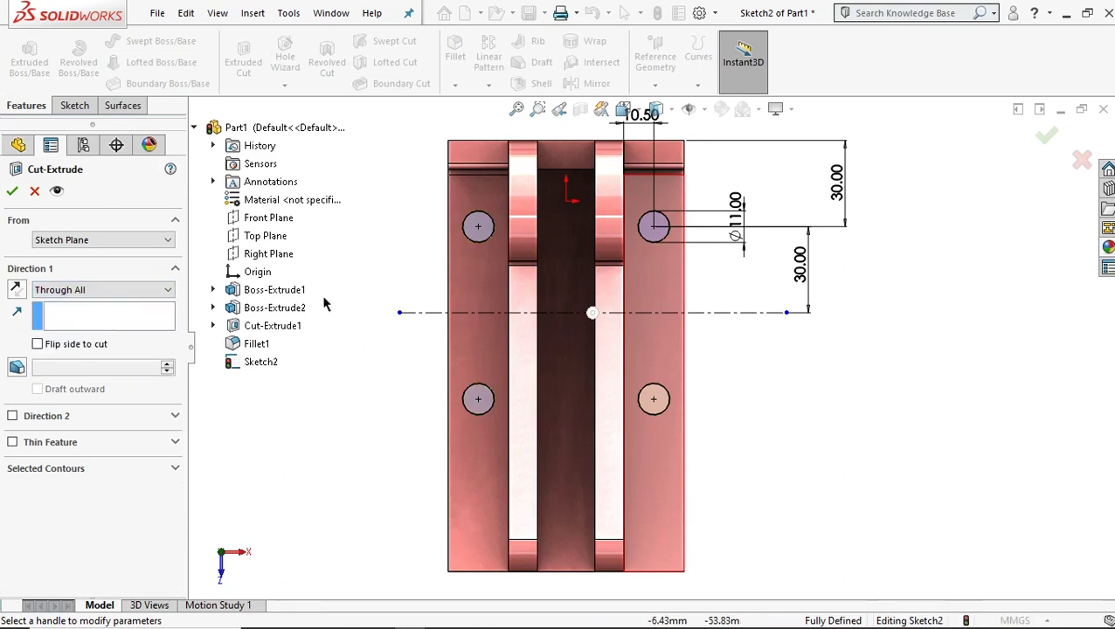
mouse_move(692, 488)
middle_mouse_down()
mouse_move(652, 373)
mouse_move(578, 373)
mouse_move(597, 392)
mouse_move(615, 370)
middle_mouse_up()
left_click(11, 190)
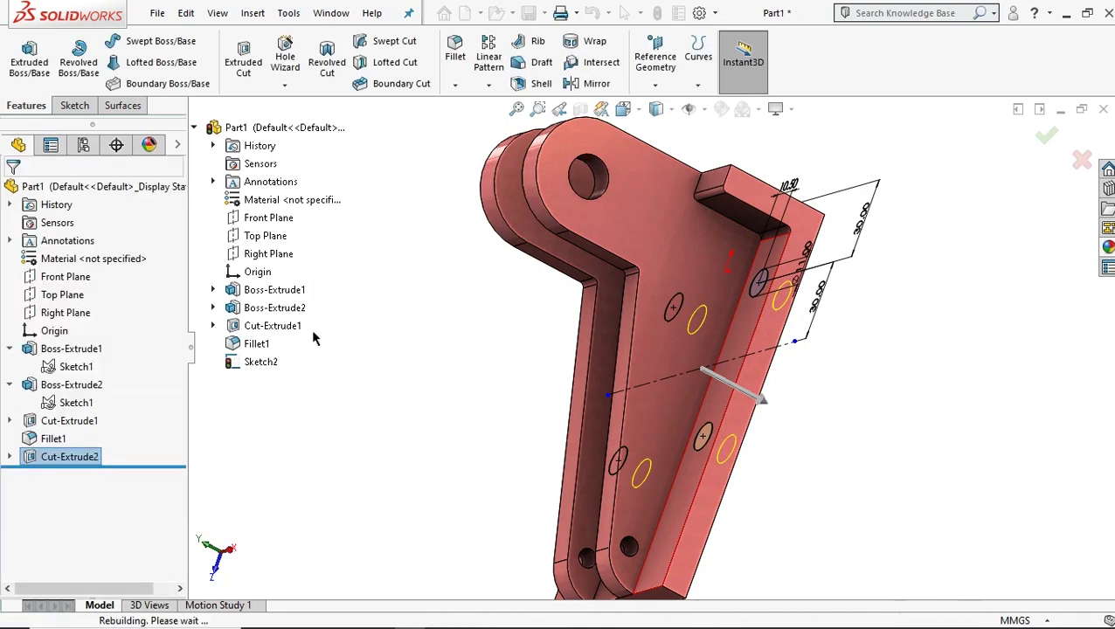
left_click(460, 362)
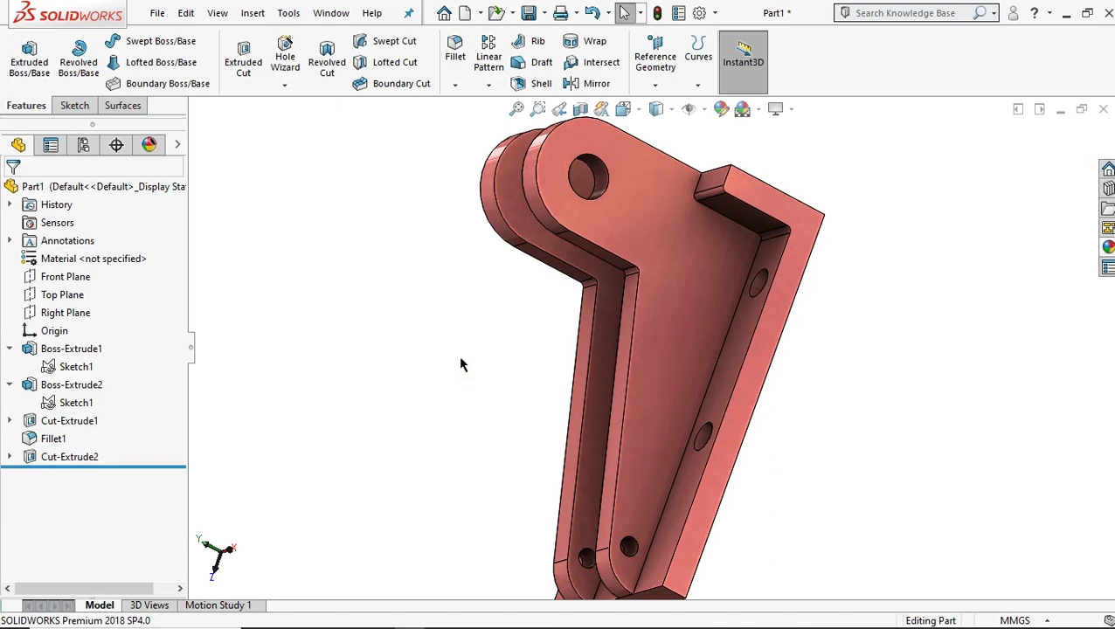
key("ctrl+7")
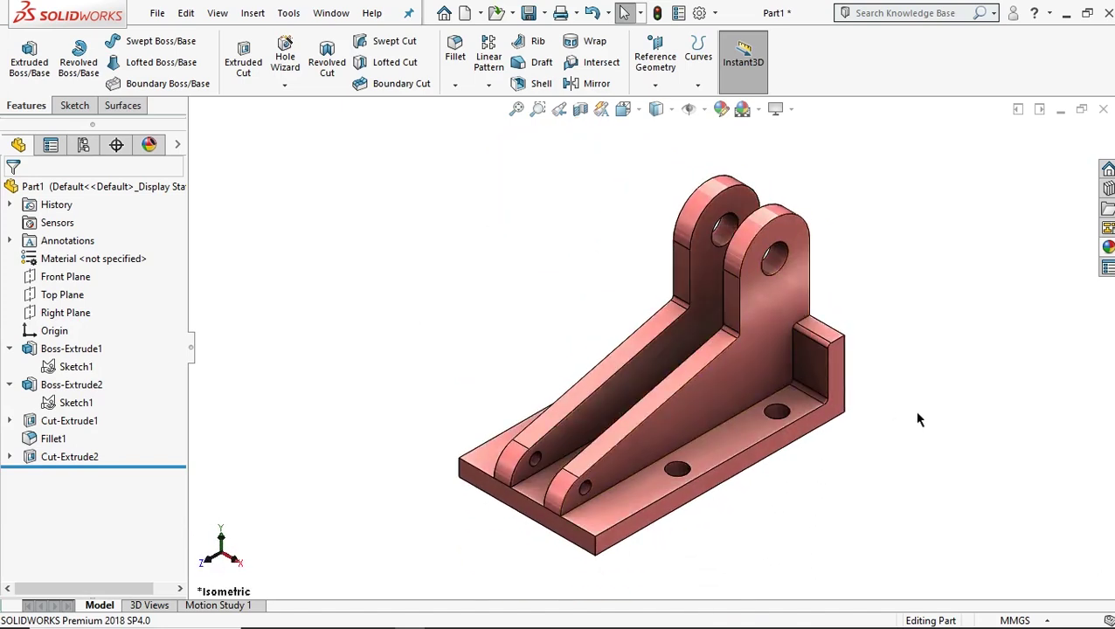
mouse_move(851, 481)
middle_mouse_down()
mouse_move(613, 457)
mouse_move(515, 499)
mouse_move(401, 499)
mouse_move(431, 518)
mouse_move(402, 480)
mouse_move(415, 496)
middle_mouse_up()
middle_click_drag(855, 492, 856, 490)
key("ctrl+7")
middle_click_drag(695, 504, 785, 498)
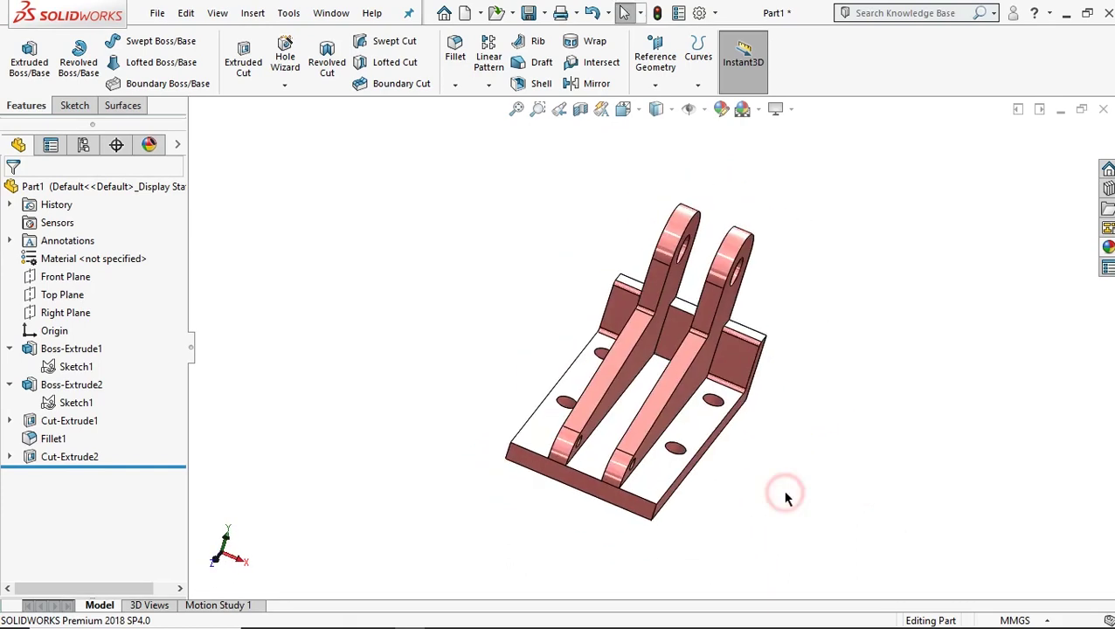
key("ctrl+7")
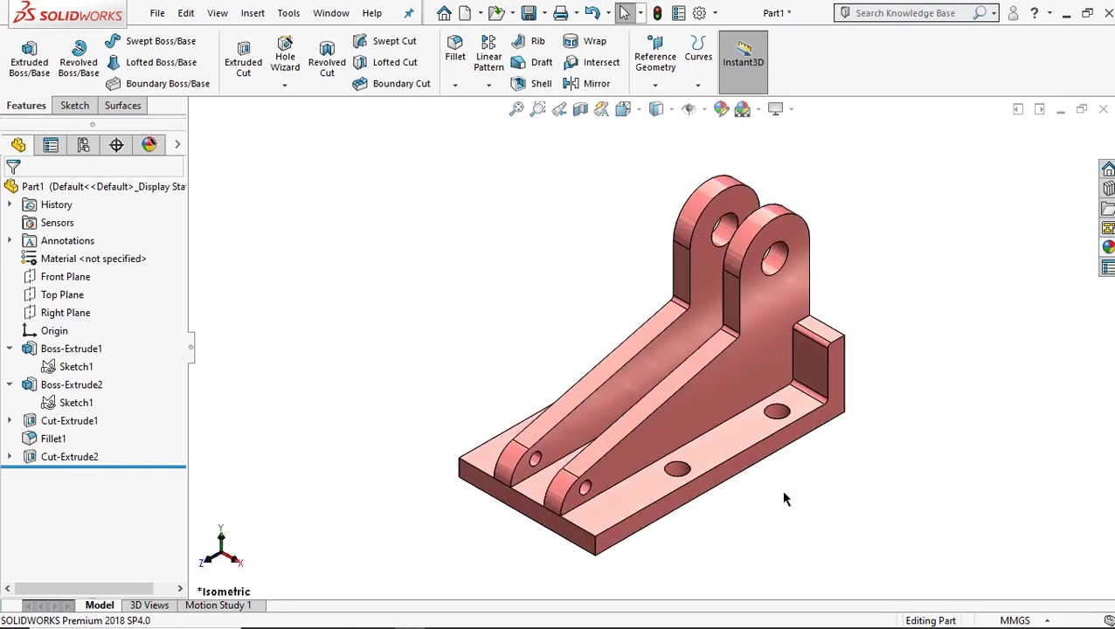